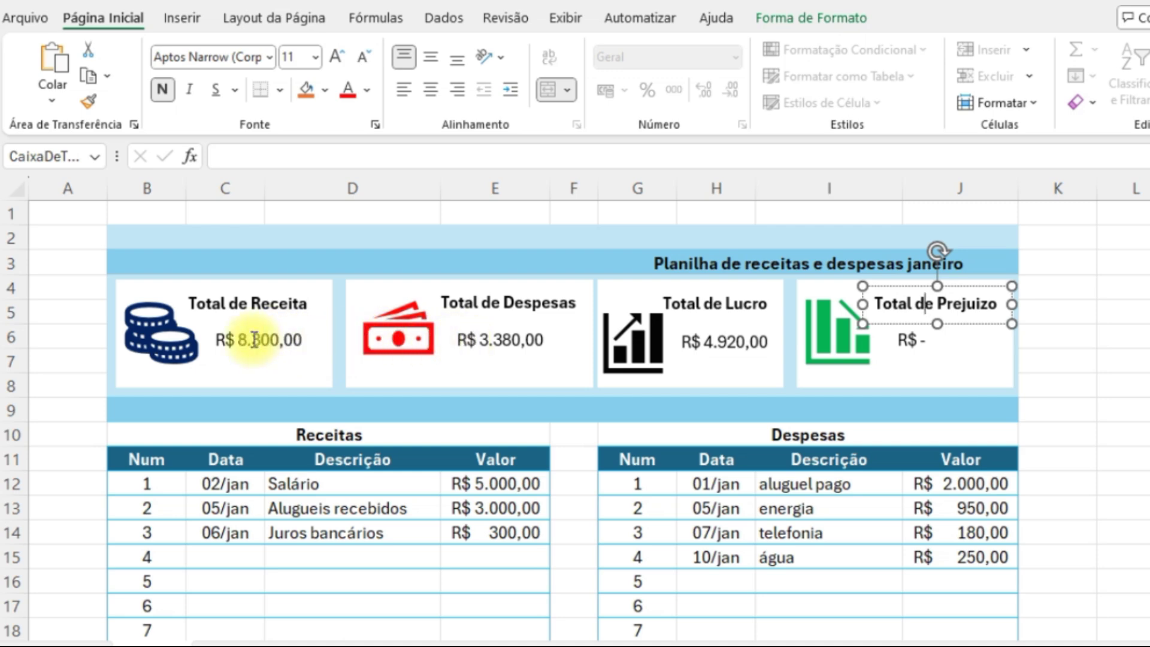
Inspect the cell references behind the Lucro, Despesas, Receita and Prejuizo total boxes in the finished sheet.
left_click(746, 346)
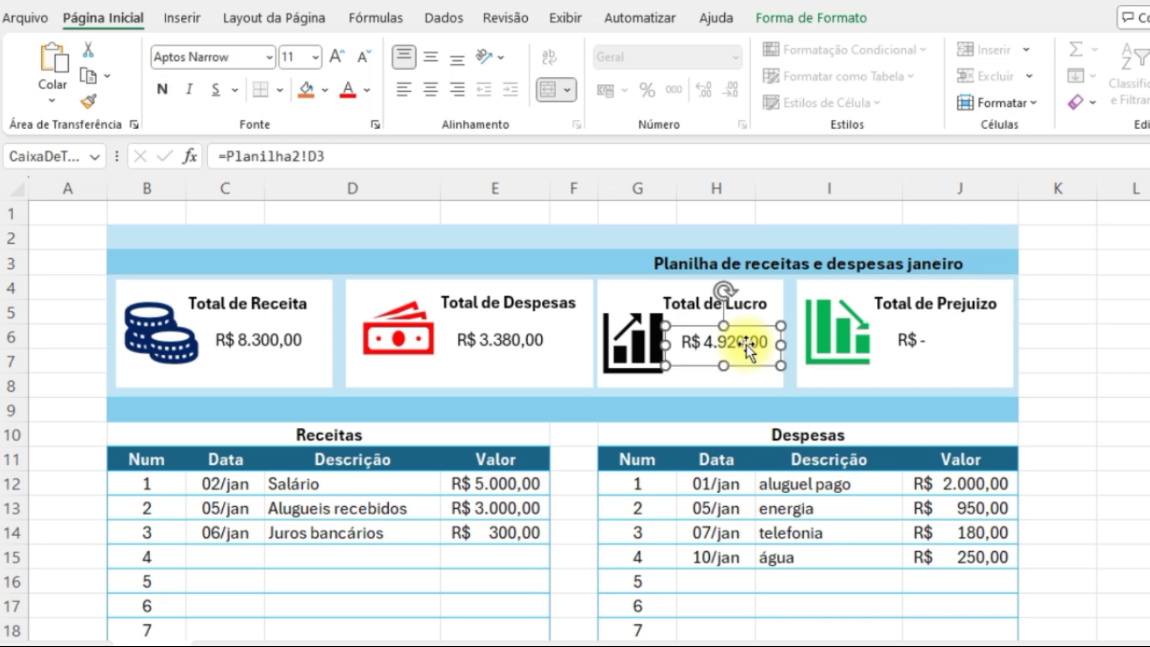
left_click(525, 345)
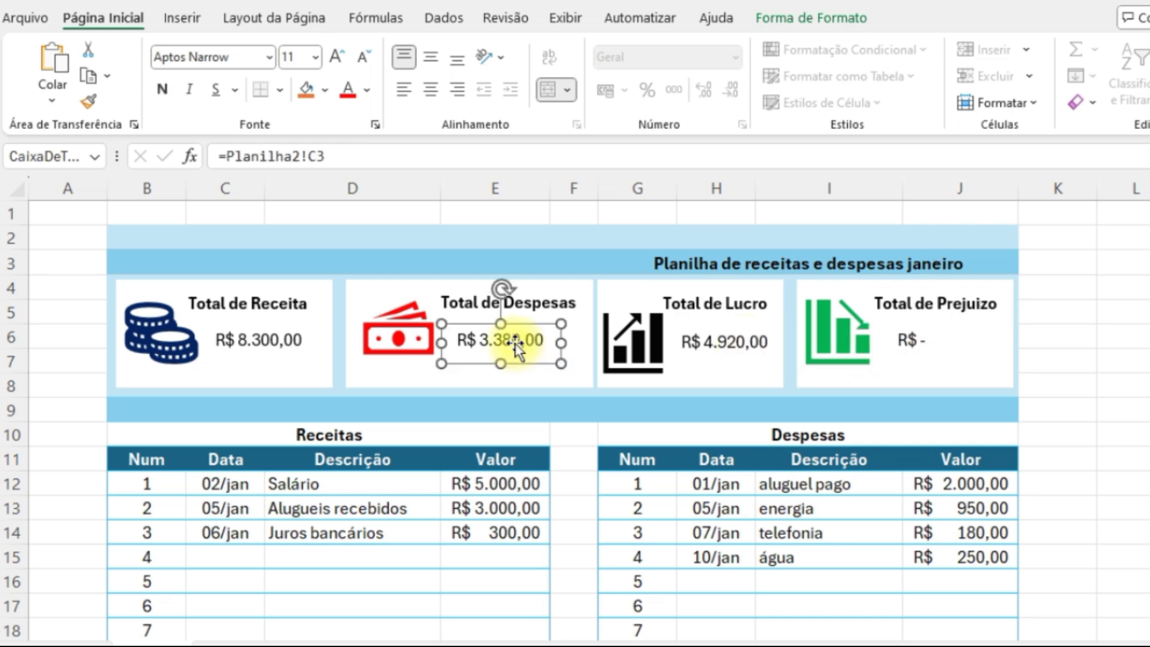
left_click(281, 345)
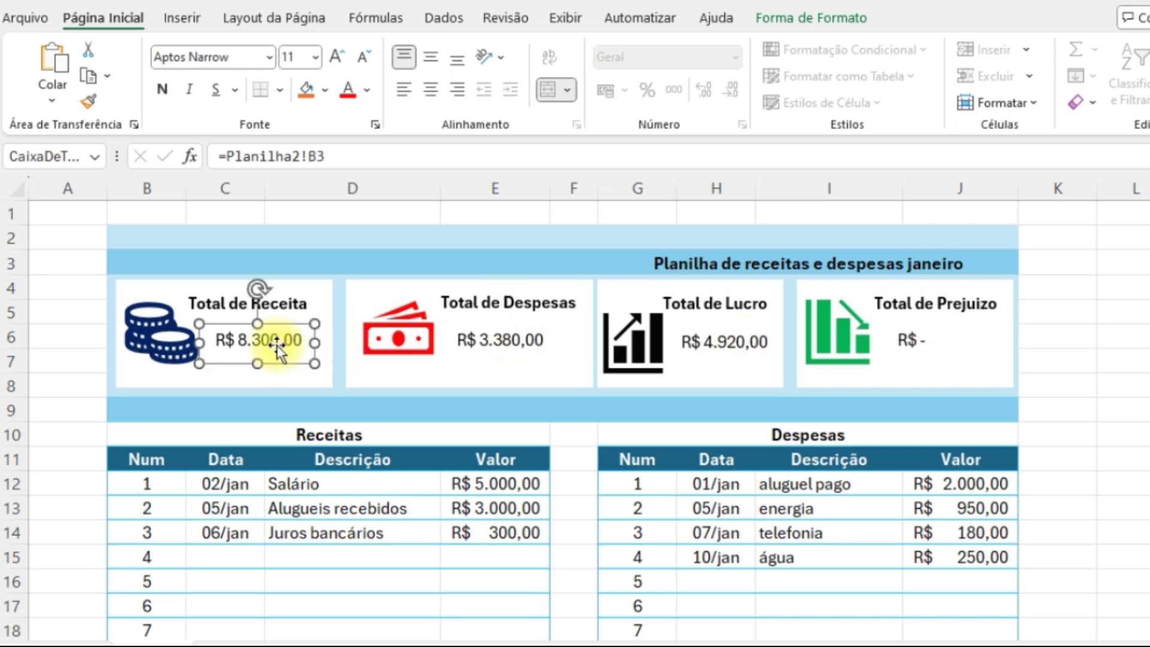
left_click(910, 345)
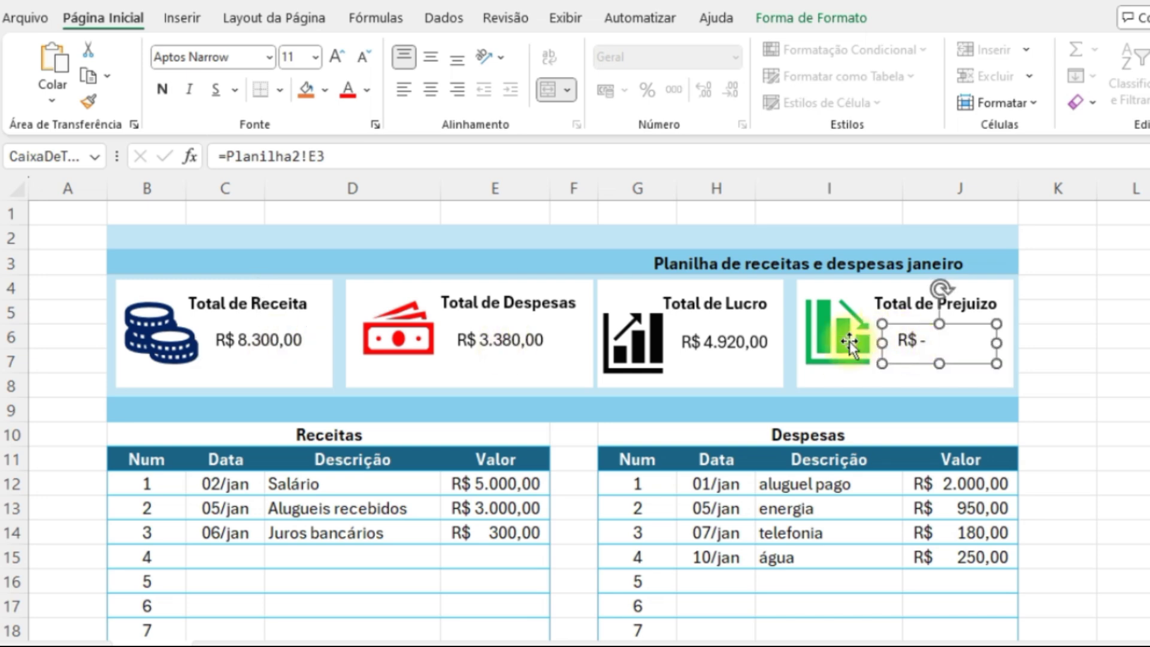
Switch to the blank worksheet and fill B2:J9 with the lightest tint of the dark blue theme colour.
left_click(516, 646)
left_click(456, 430)
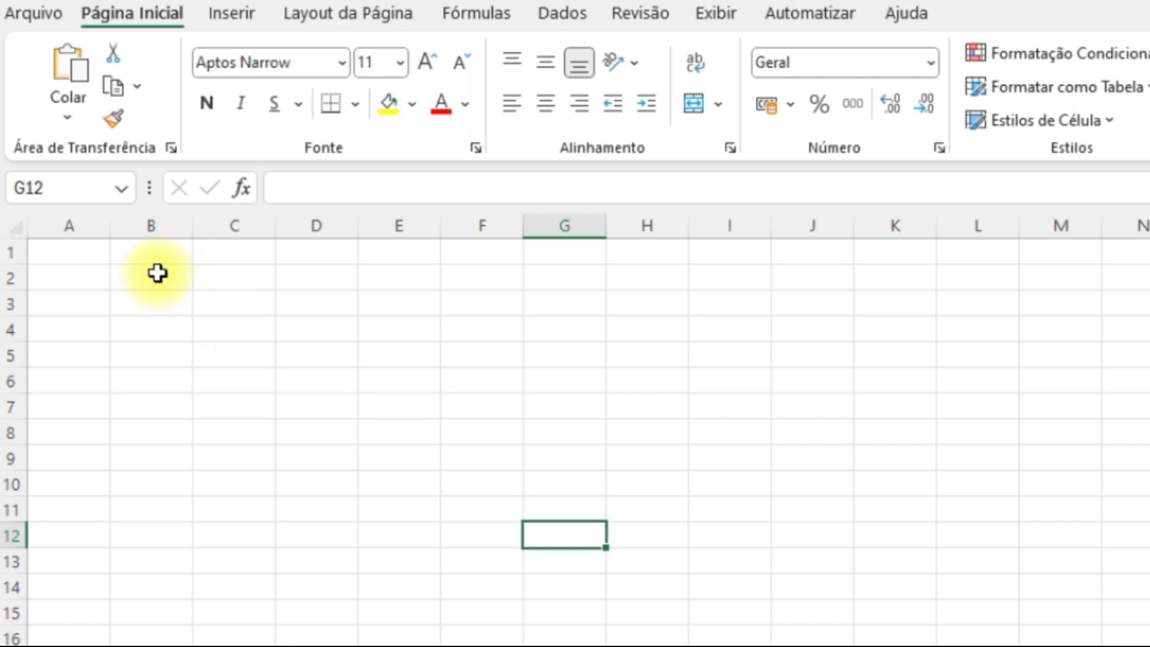
left_click_drag(157, 273, 850, 466)
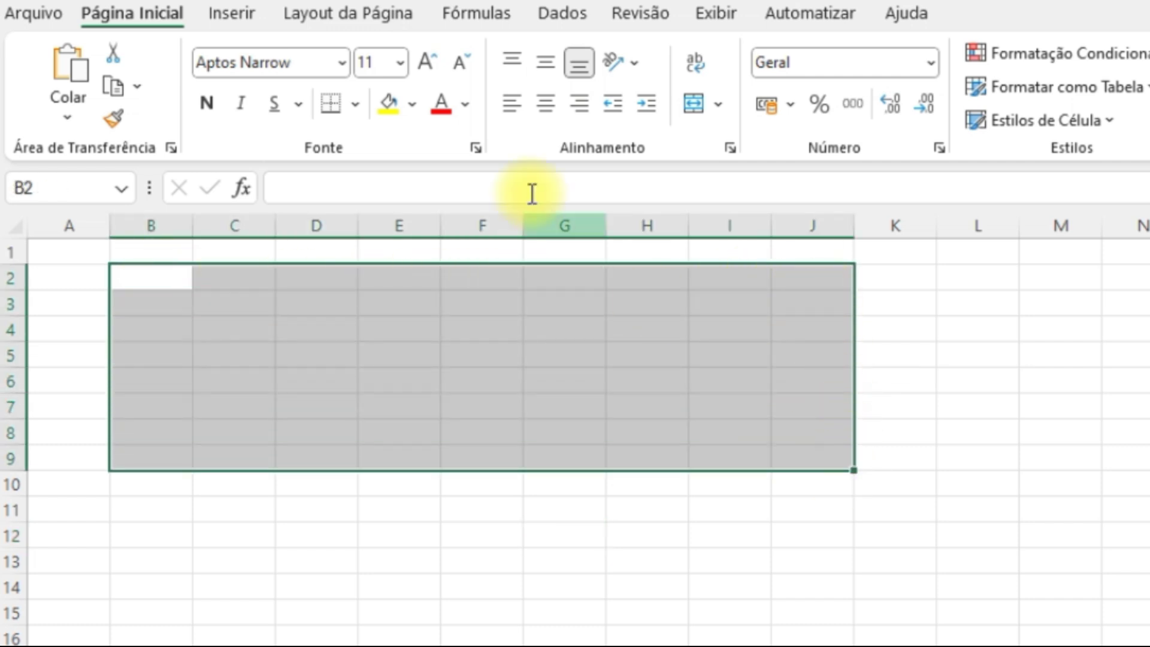
left_click(415, 101)
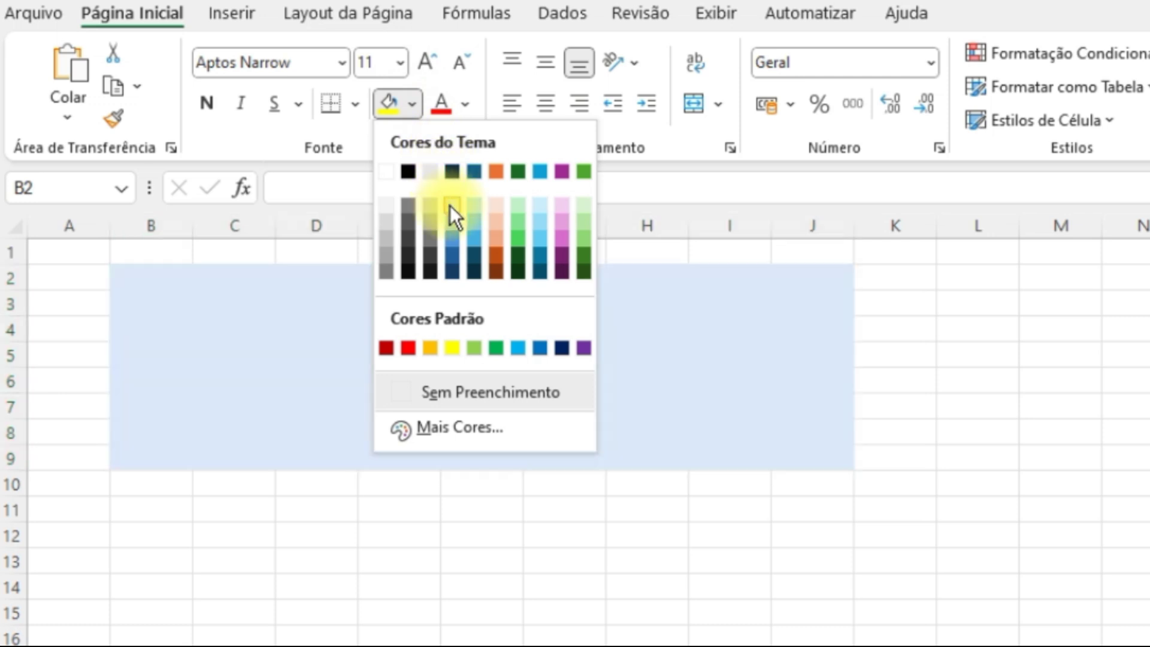
left_click(451, 208)
left_click(380, 354)
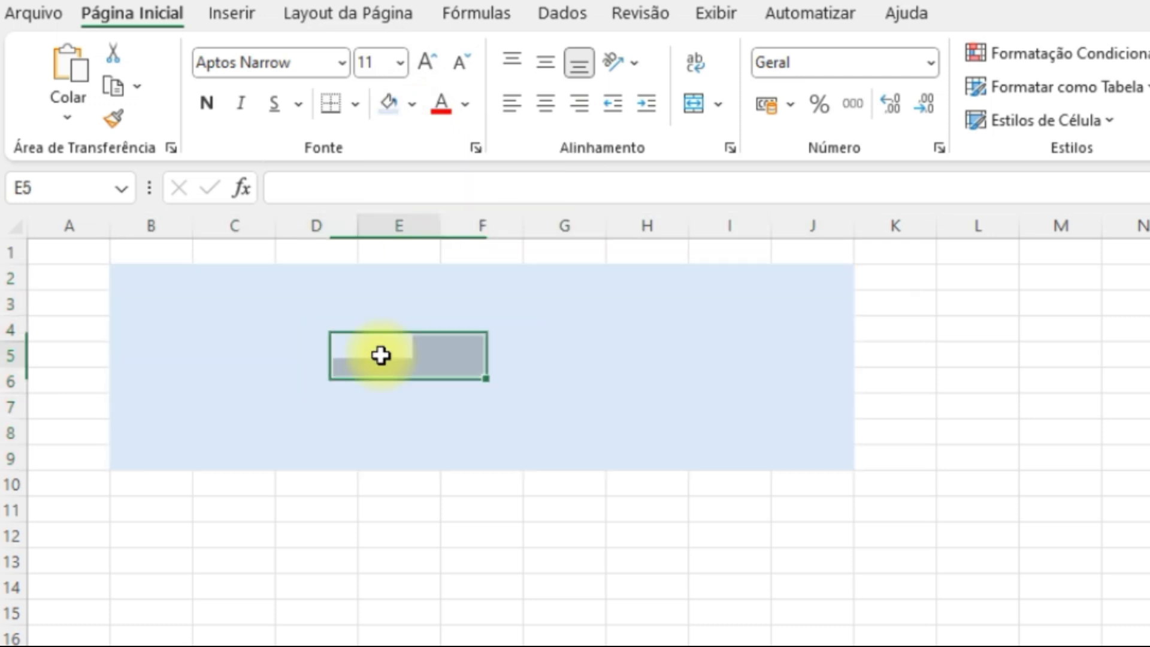
Fill the row bands B3:J3 and B9:J9 with the second-lightest tint of the dark blue theme colour.
left_click_drag(129, 307, 815, 306)
left_click(412, 106)
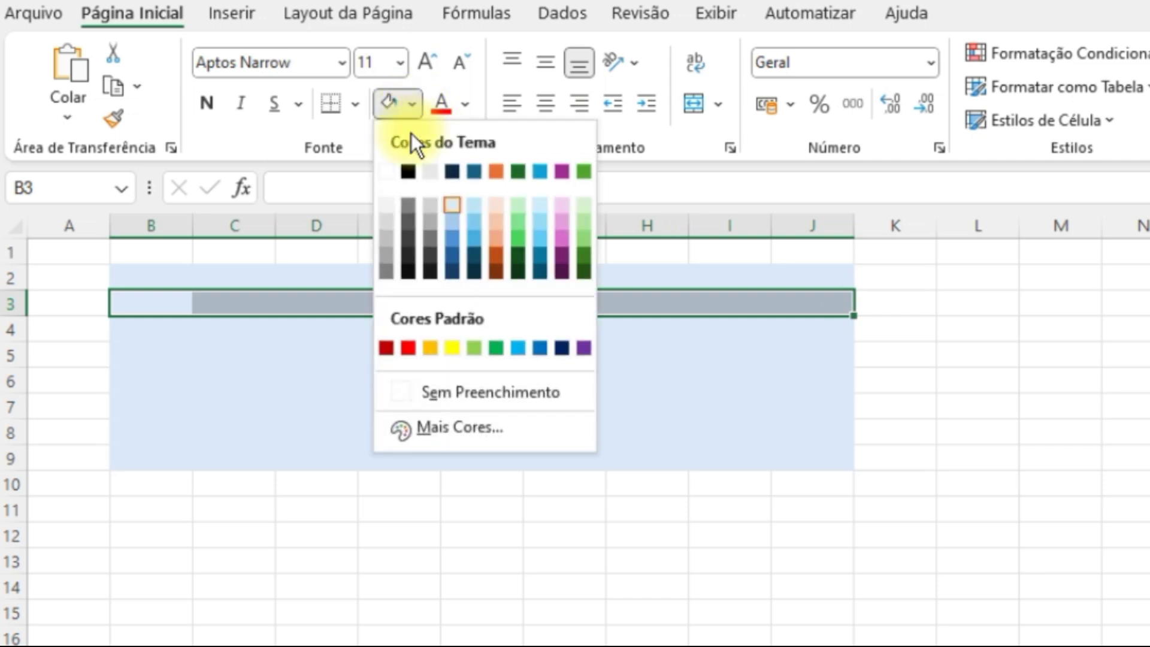
left_click(452, 222)
left_click_drag(131, 462, 822, 456)
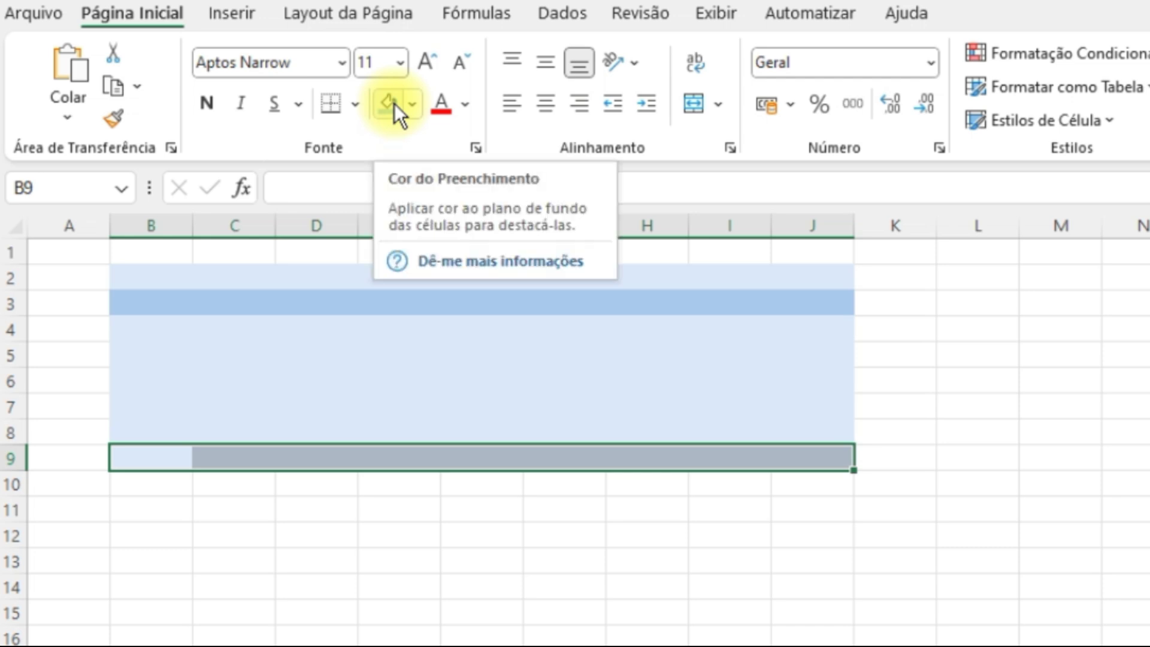
left_click(394, 103)
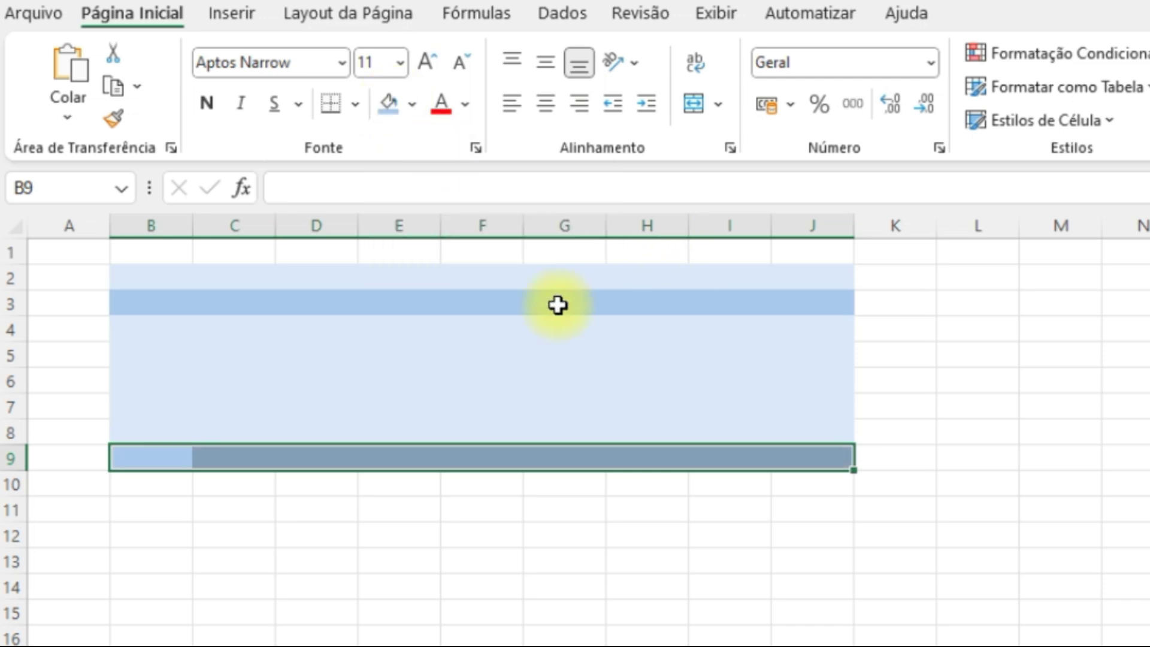
Merge and center F3:J3 and enter the title "Planilha de receitas e despesas - Janeiro".
left_click_drag(509, 303, 807, 302)
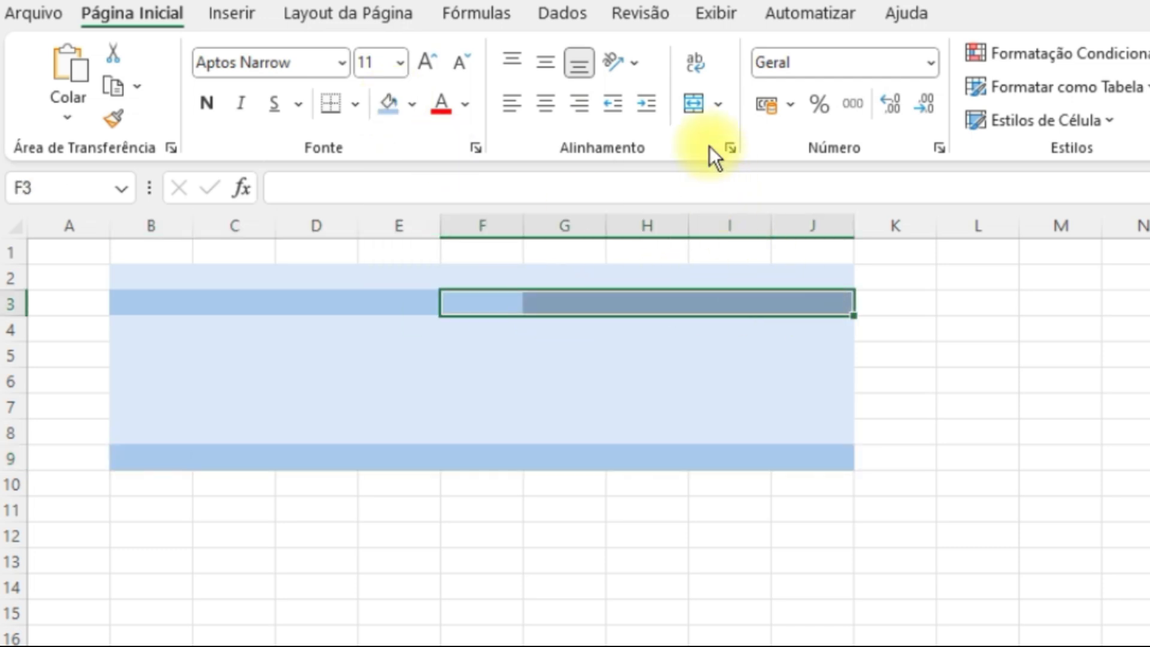
left_click(693, 106)
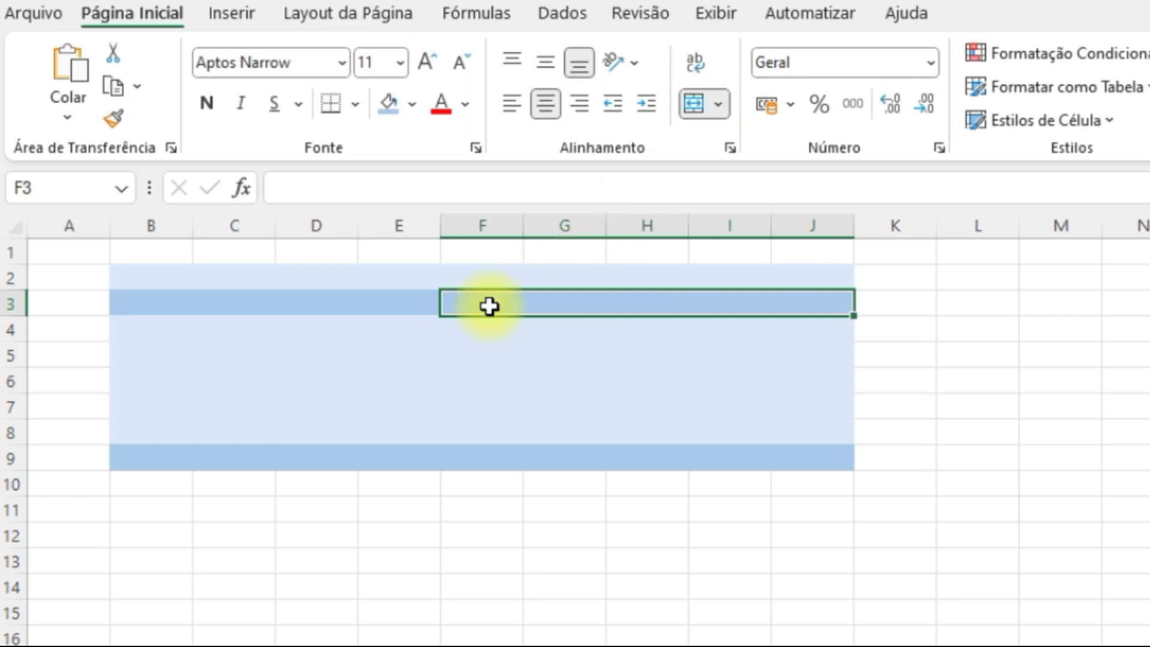
type("Planil")
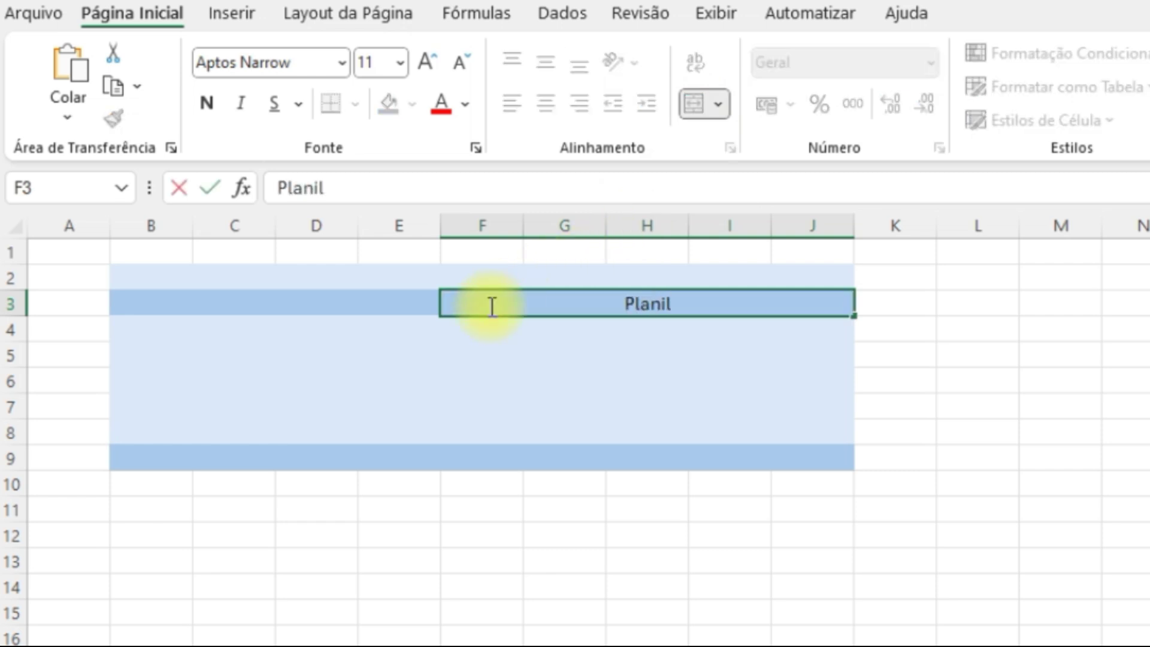
type("ha de receitas e despesas")
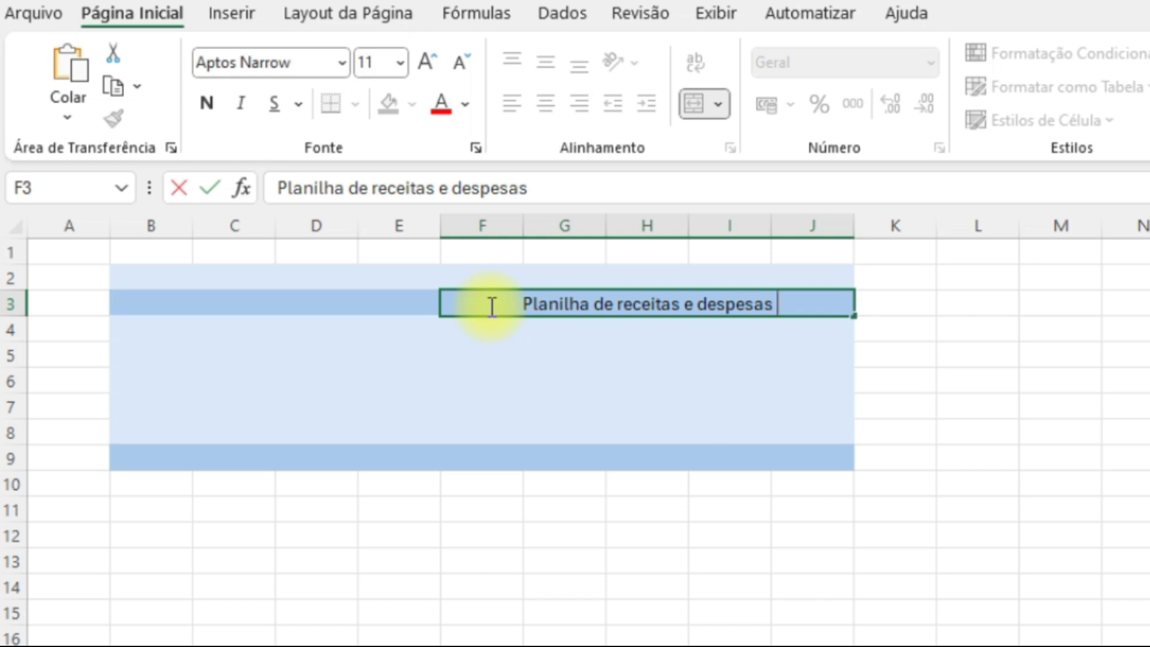
type(" - Janeiro")
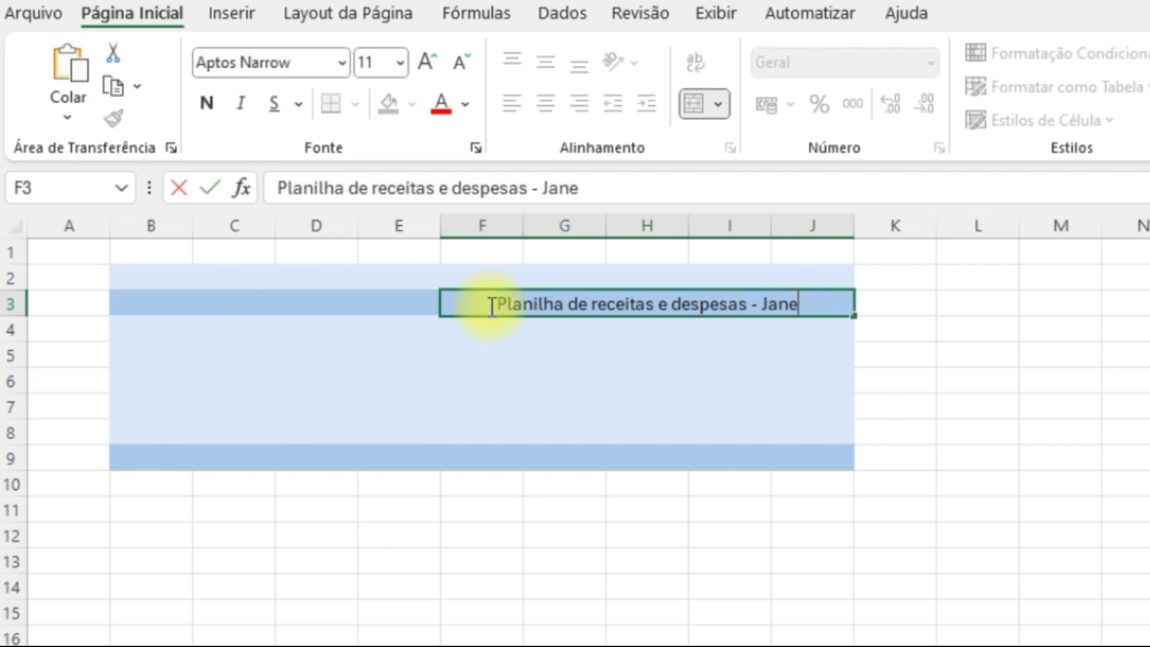
key("Return")
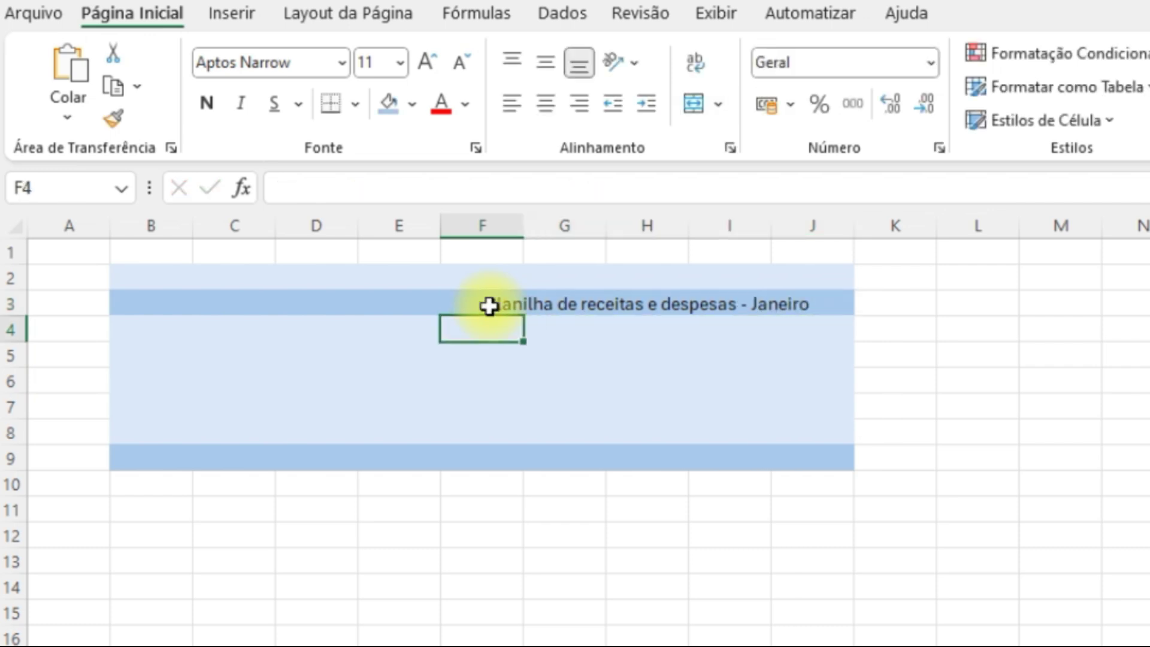
left_click(489, 306)
left_click(216, 106)
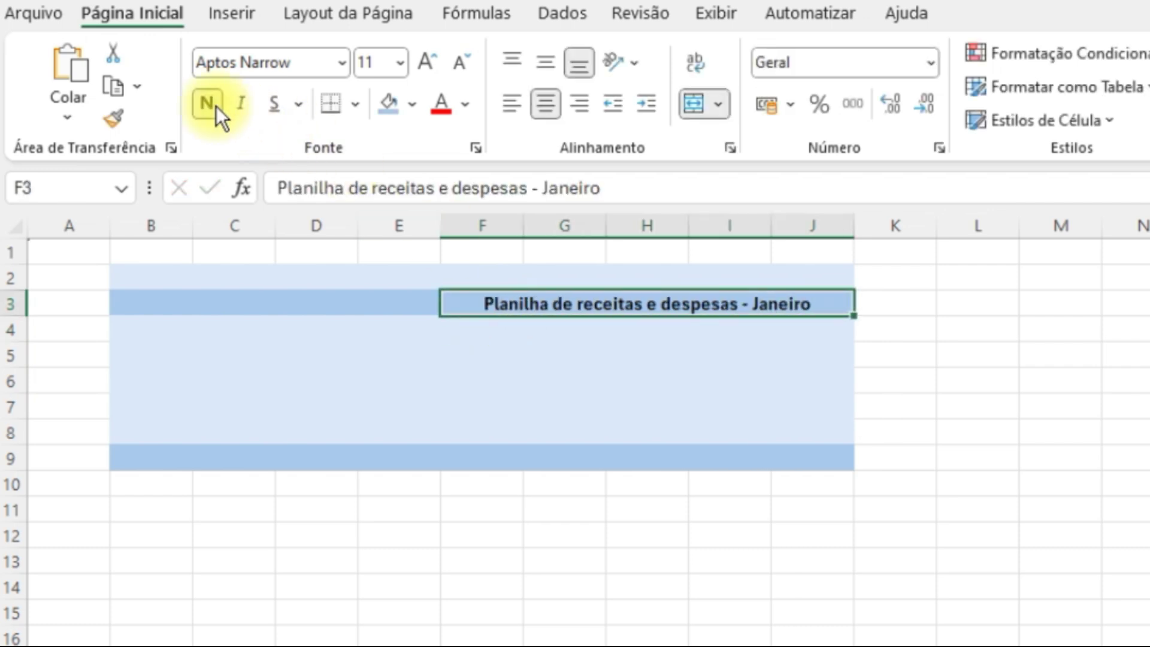
left_click(217, 106)
Merge and center B10:E10 below the blue block and enter the heading "Receitas".
left_click_drag(151, 488, 377, 486)
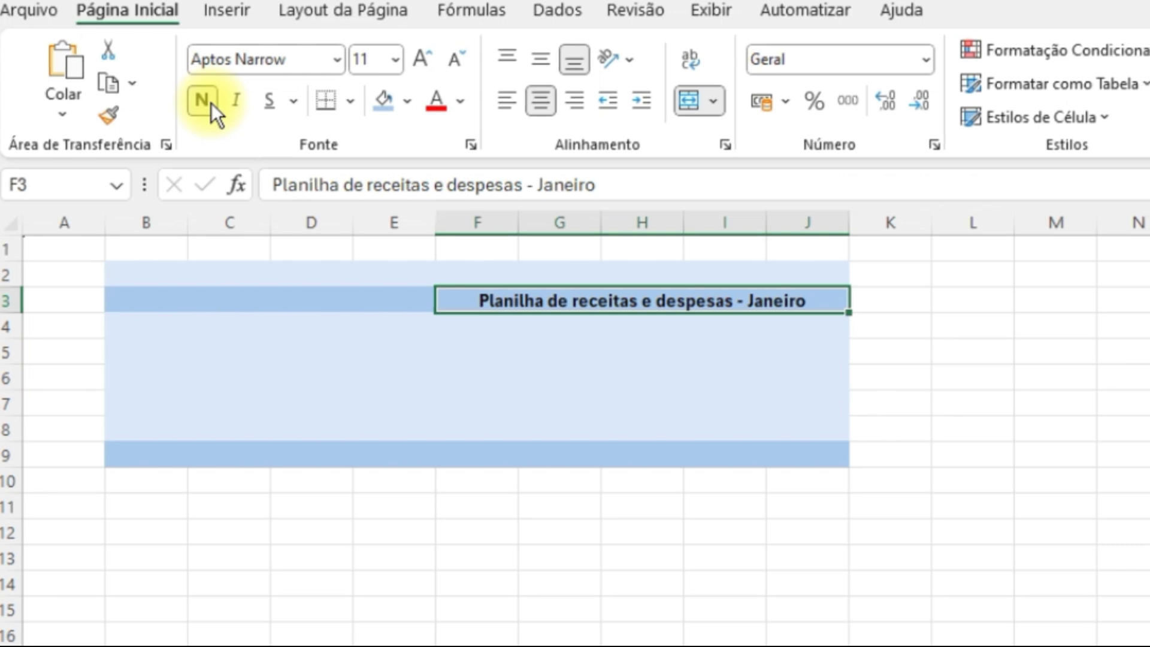
left_click(684, 100)
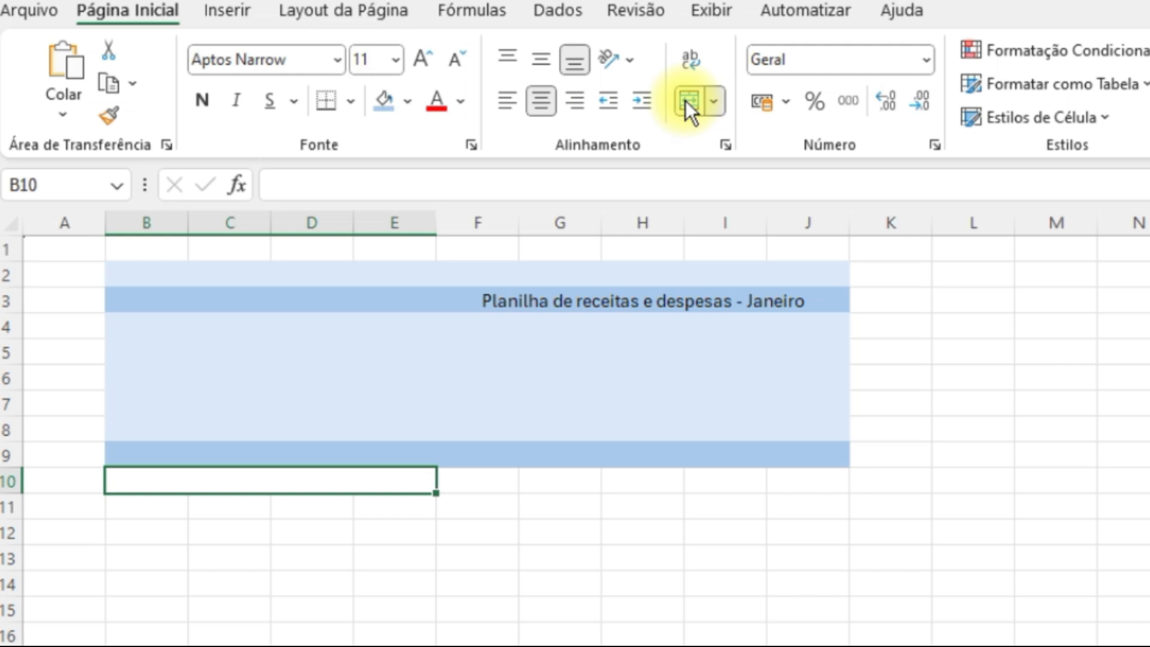
type("Receitas")
left_click(268, 532)
Merge and center G10:J10 with the heading "Despesas", and make both headings in row 10 bold.
left_click_drag(532, 480, 793, 488)
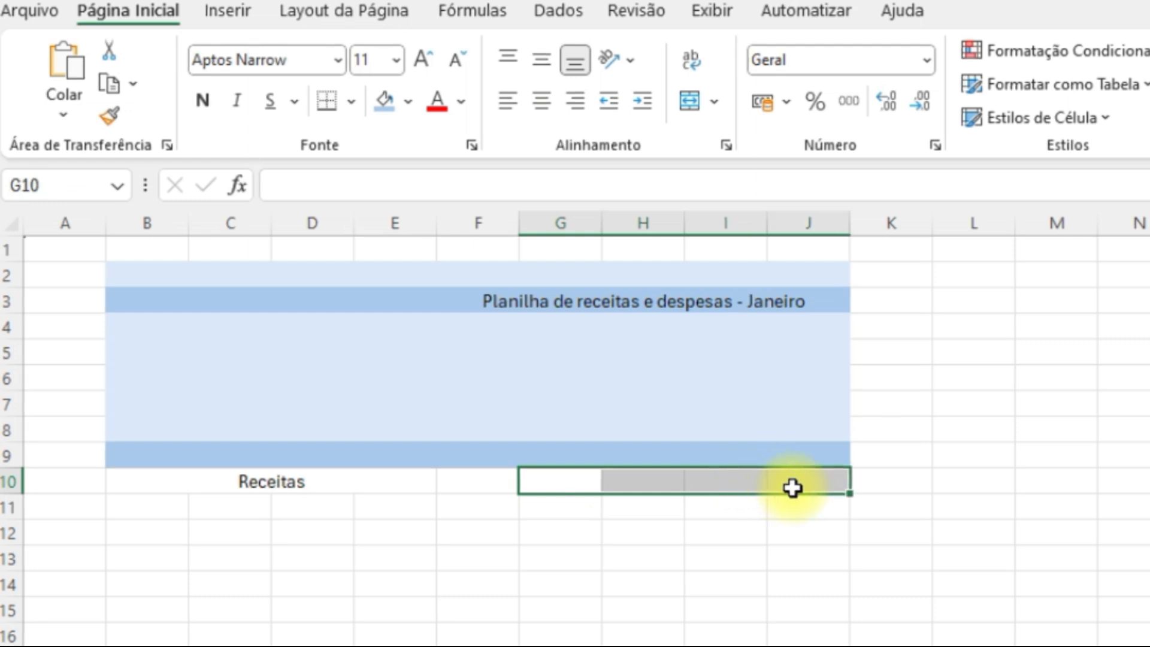
left_click(689, 101)
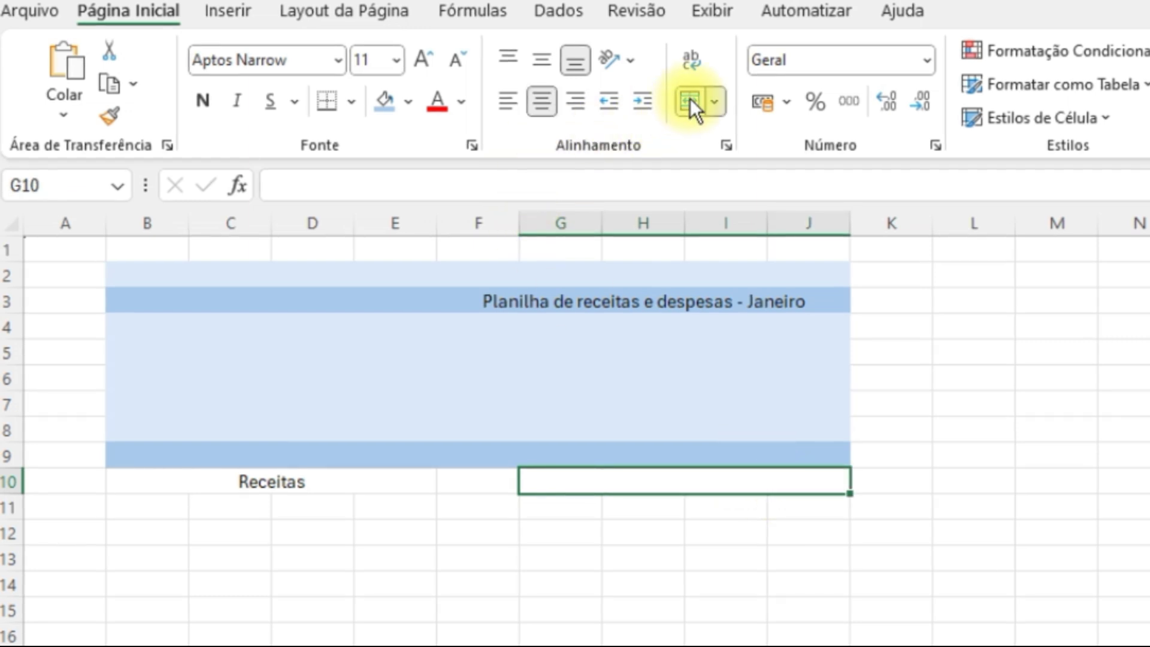
type("Despe")
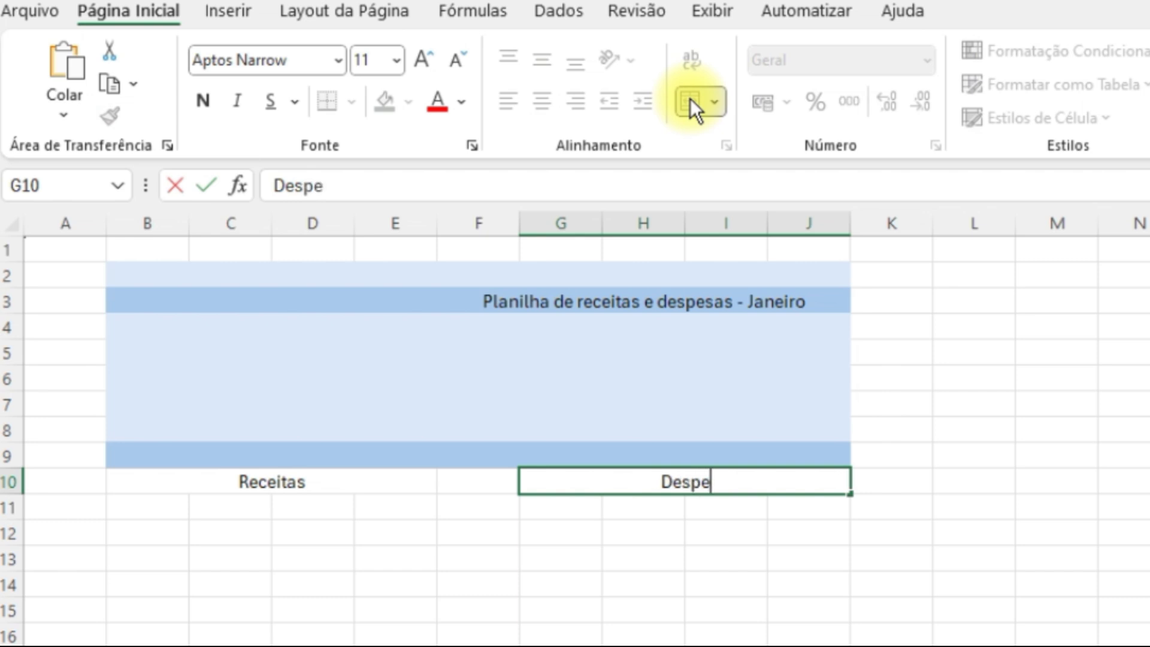
type("sas")
key("Return")
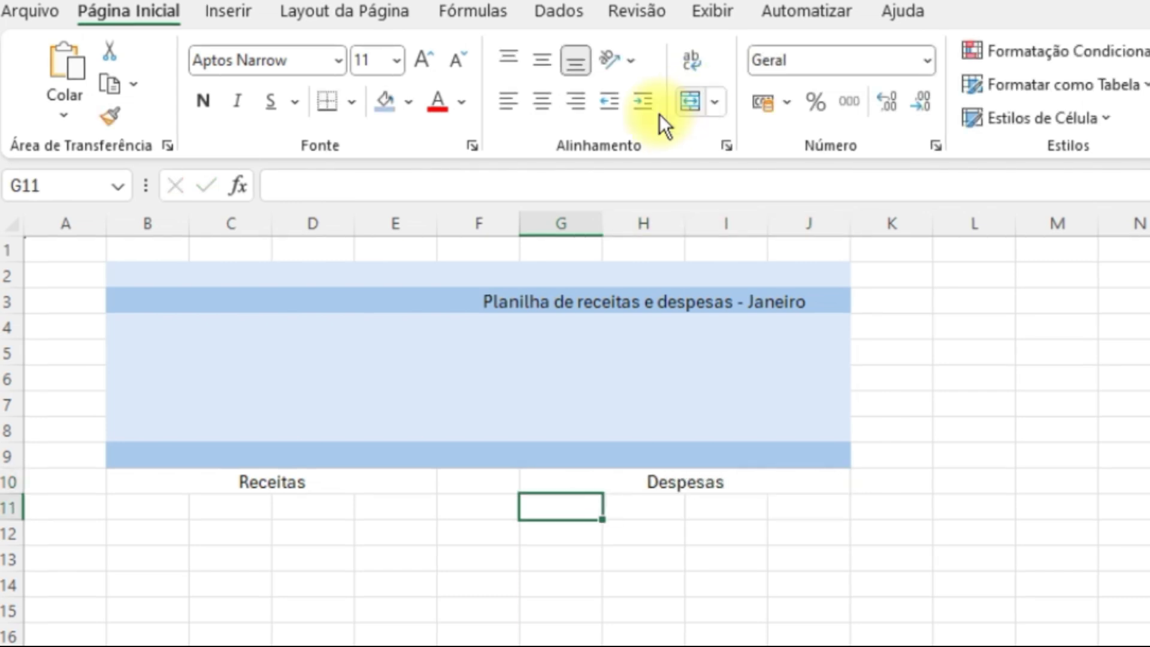
left_click_drag(164, 482, 665, 478)
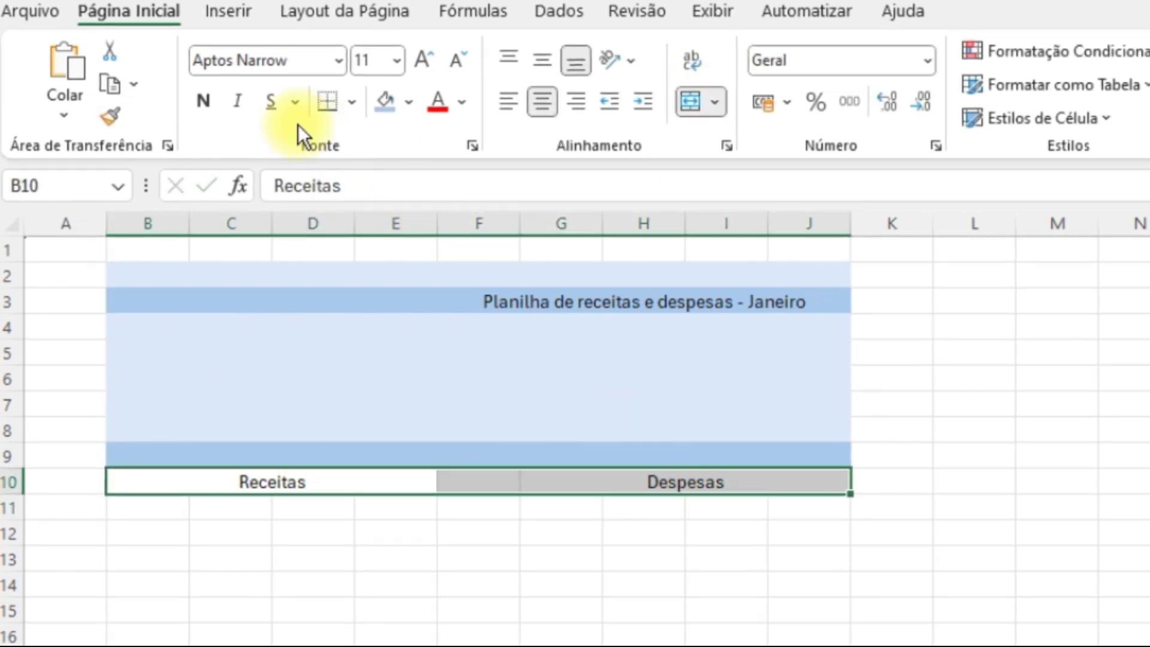
left_click(203, 101)
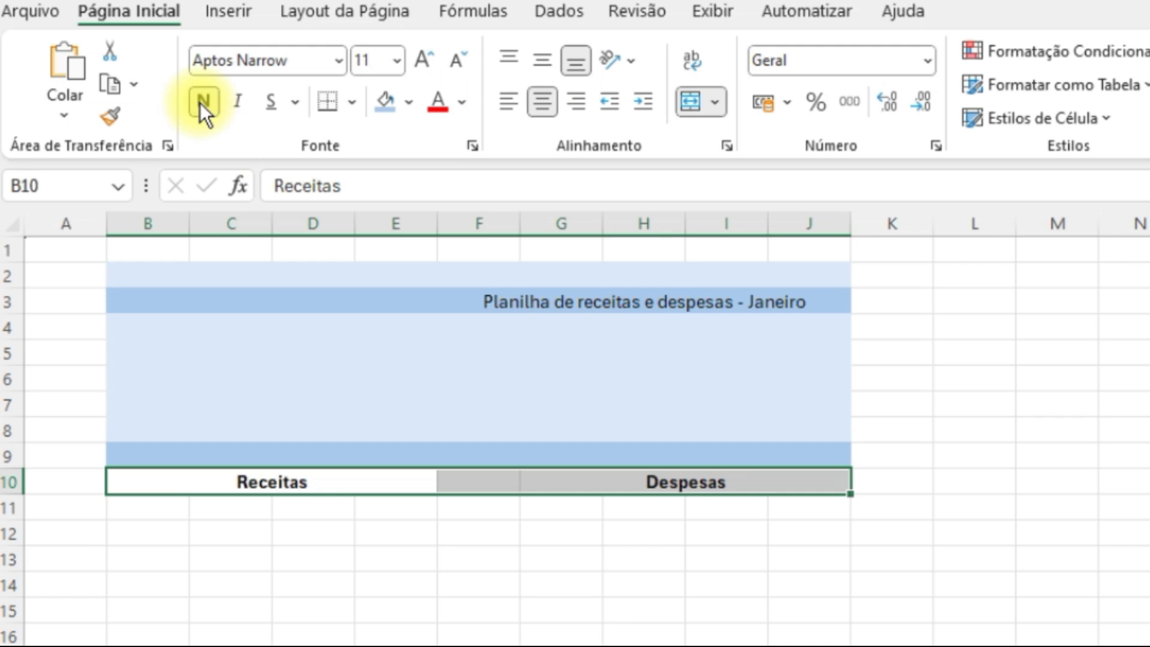
Enter the column headers Num, Data, Descrição and Valor in B11:E11 under Receitas.
left_click(144, 505)
type("Nu")
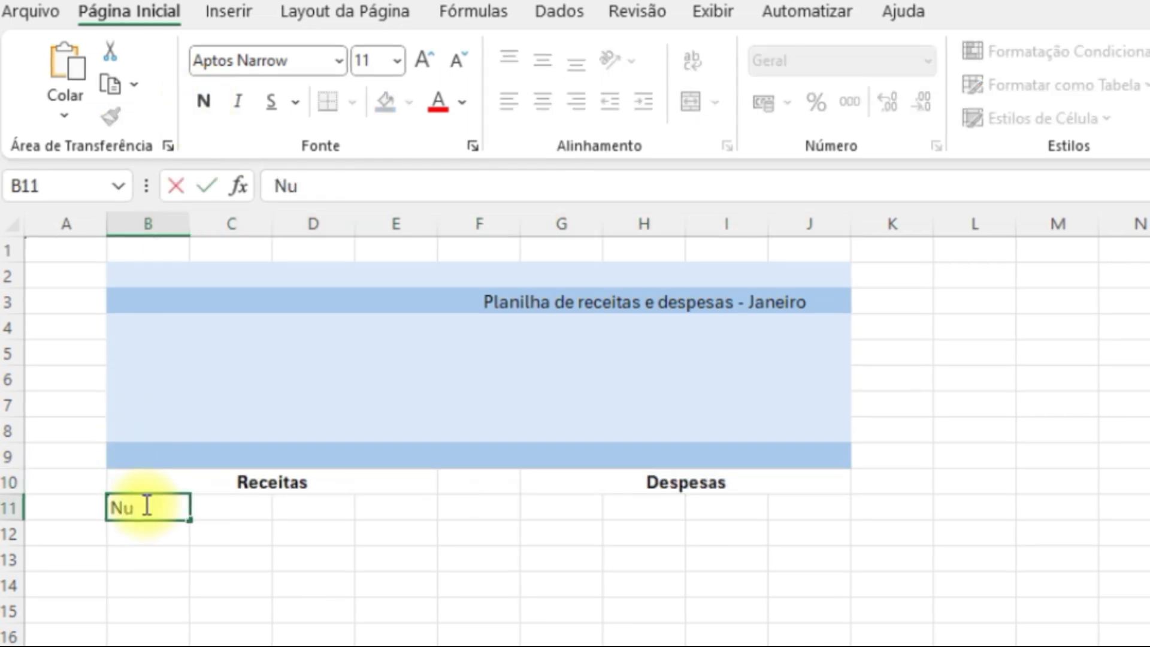
type("m")
key("Return")
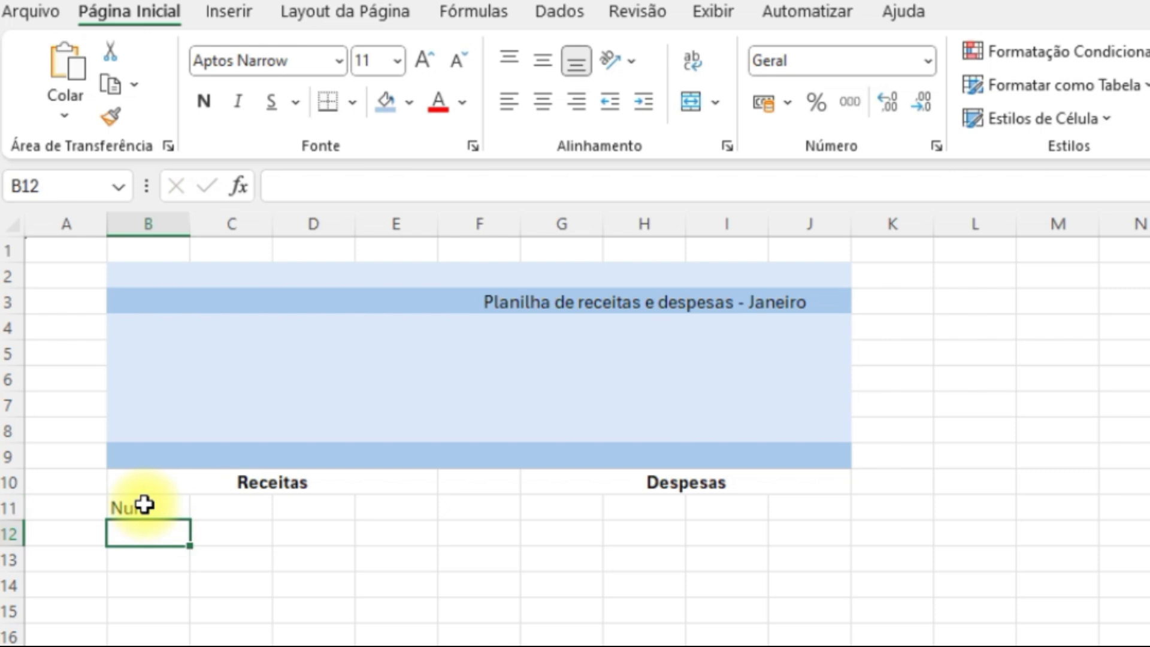
key("Up")
key("Right")
type("Data")
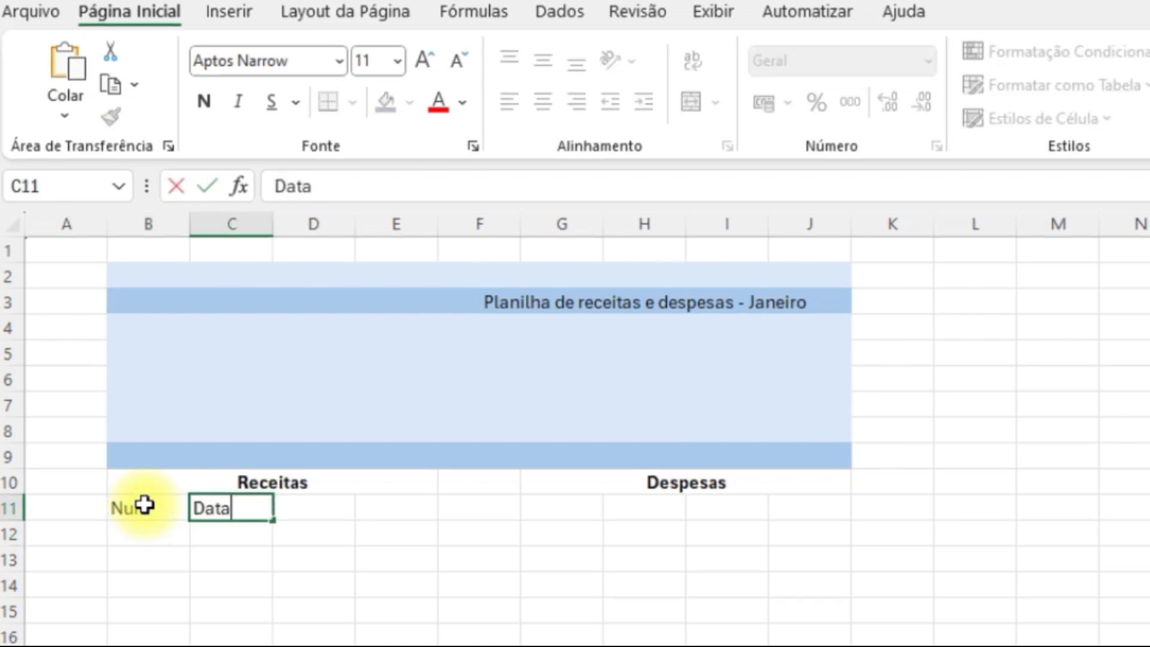
key("Tab")
type("Des")
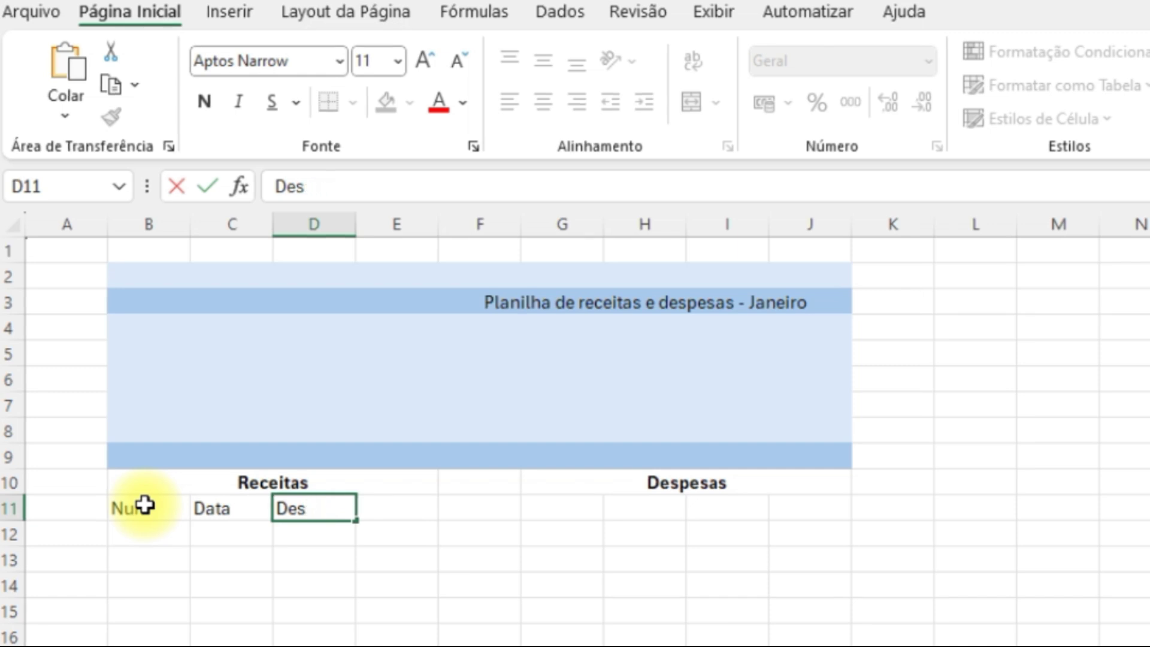
key("Return")
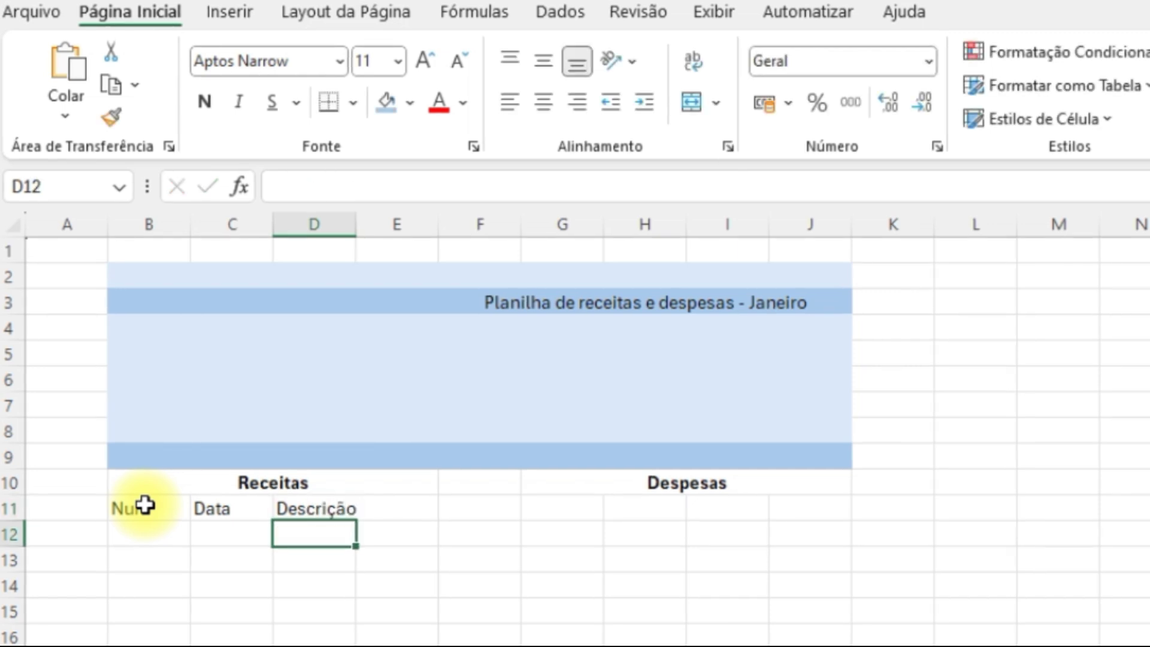
key("Up")
key("Right")
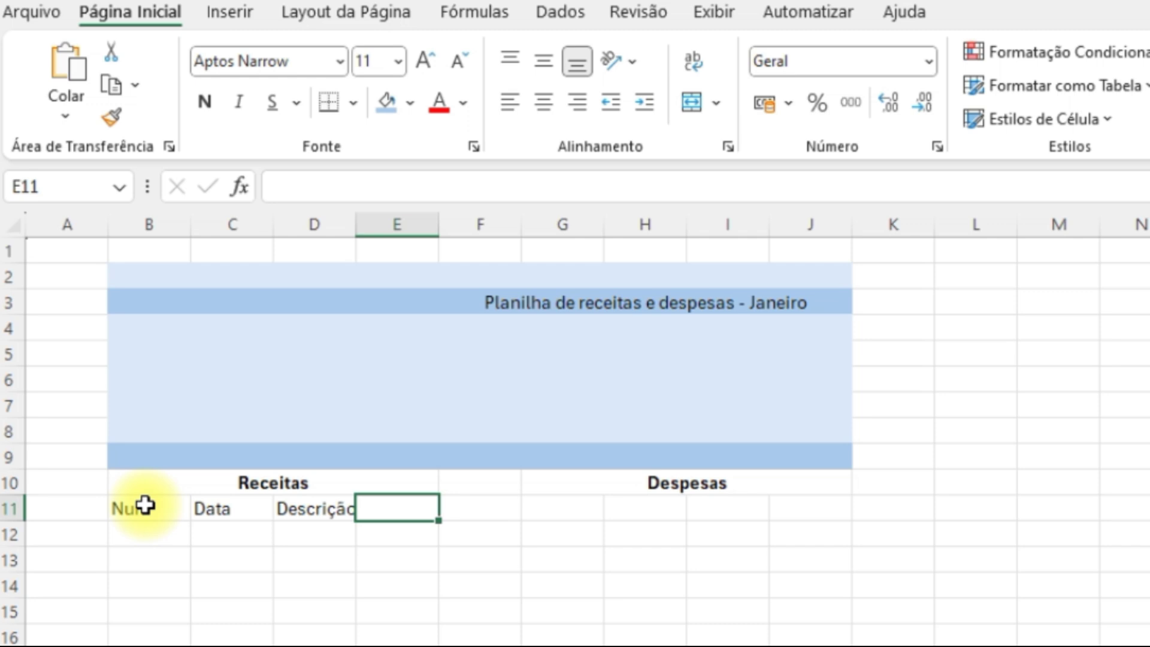
type("Valor")
key("Return")
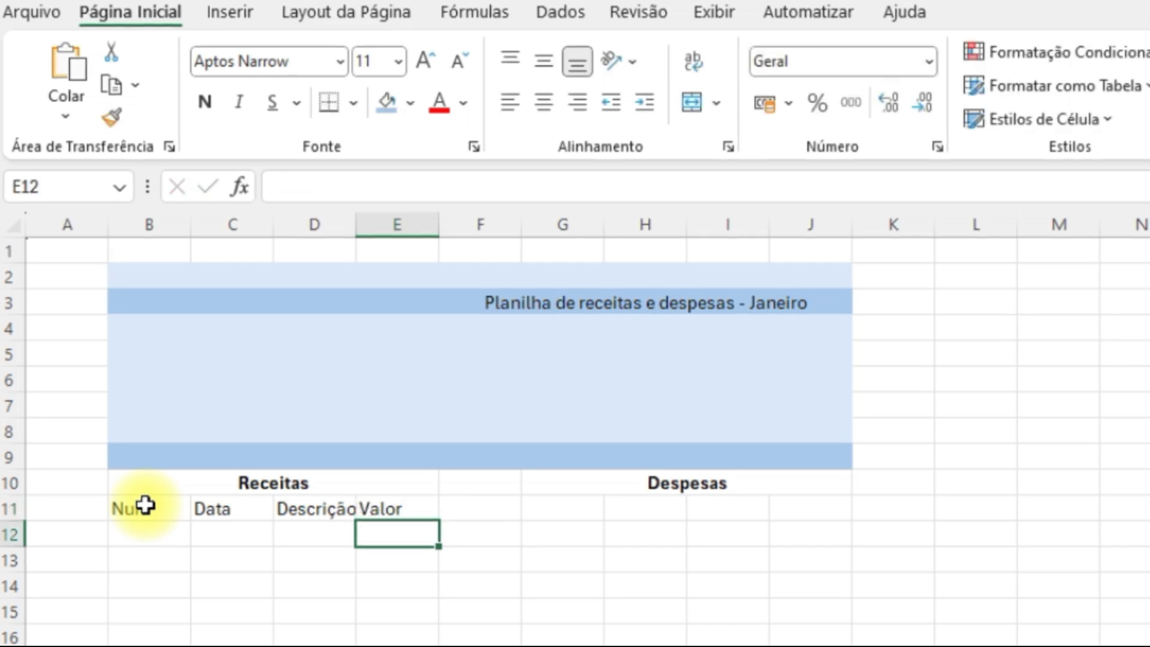
Widen column D to give Descrição more room and center the headers in B11:E11.
left_click(329, 507)
left_click_drag(357, 226, 429, 233)
left_click_drag(149, 507, 431, 508)
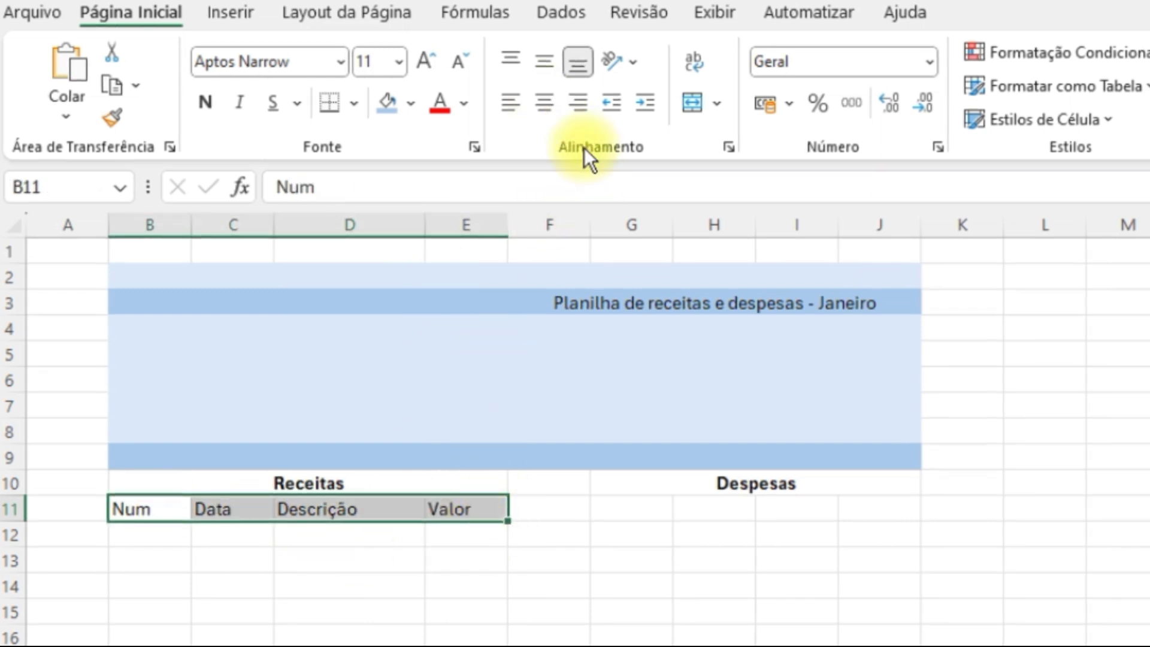
left_click(545, 101)
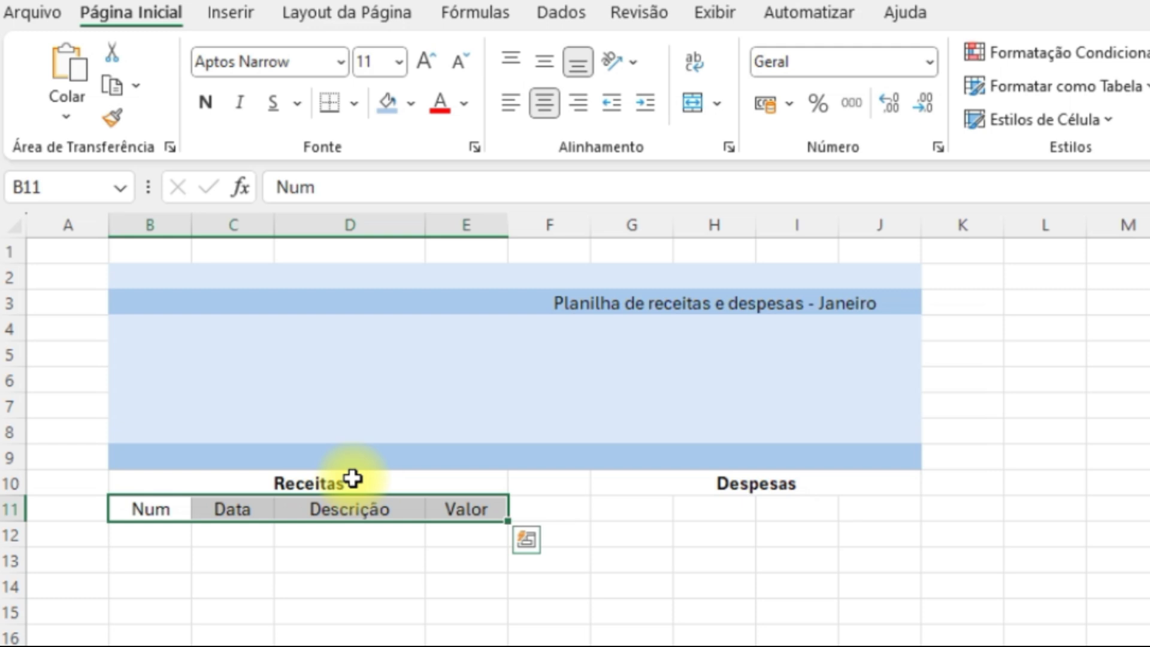
Copy the headers in B11:E11 to G11:J11 under Despesas and widen column I for Descrição.
key("ctrl+c")
left_click_drag(641, 507, 946, 508)
mouse_move(869, 506)
left_mouse_down()
mouse_move(618, 506)
mouse_move(865, 507)
left_mouse_up()
key("ctrl+v")
left_click_drag(840, 226, 916, 242)
left_click(252, 562)
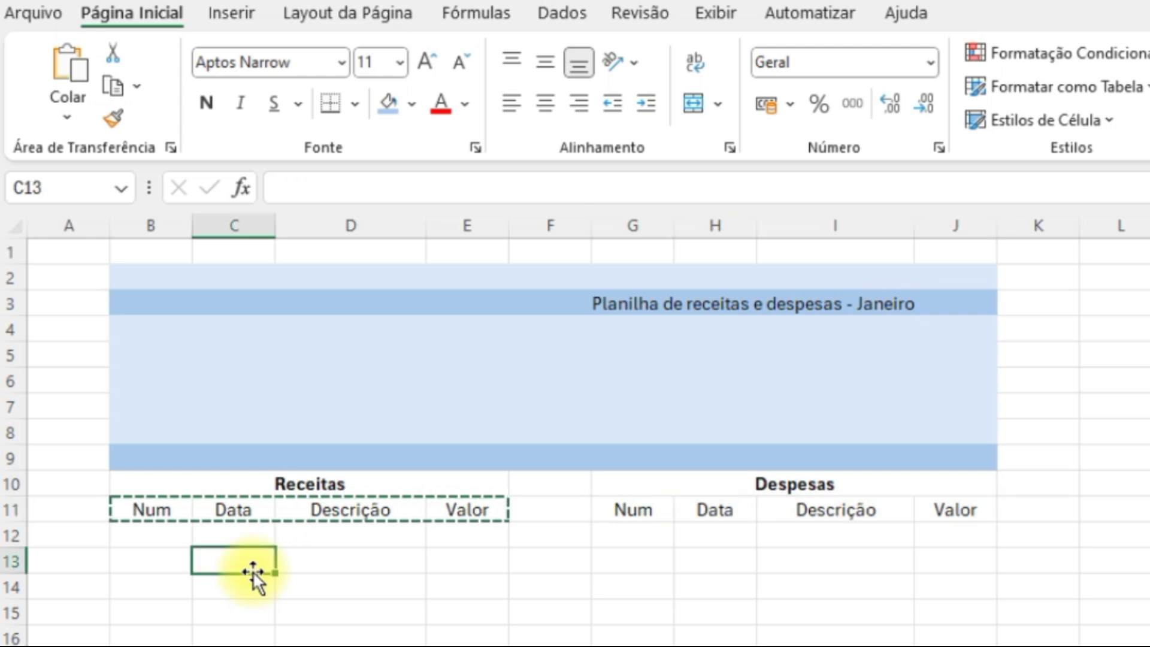
key("Escape")
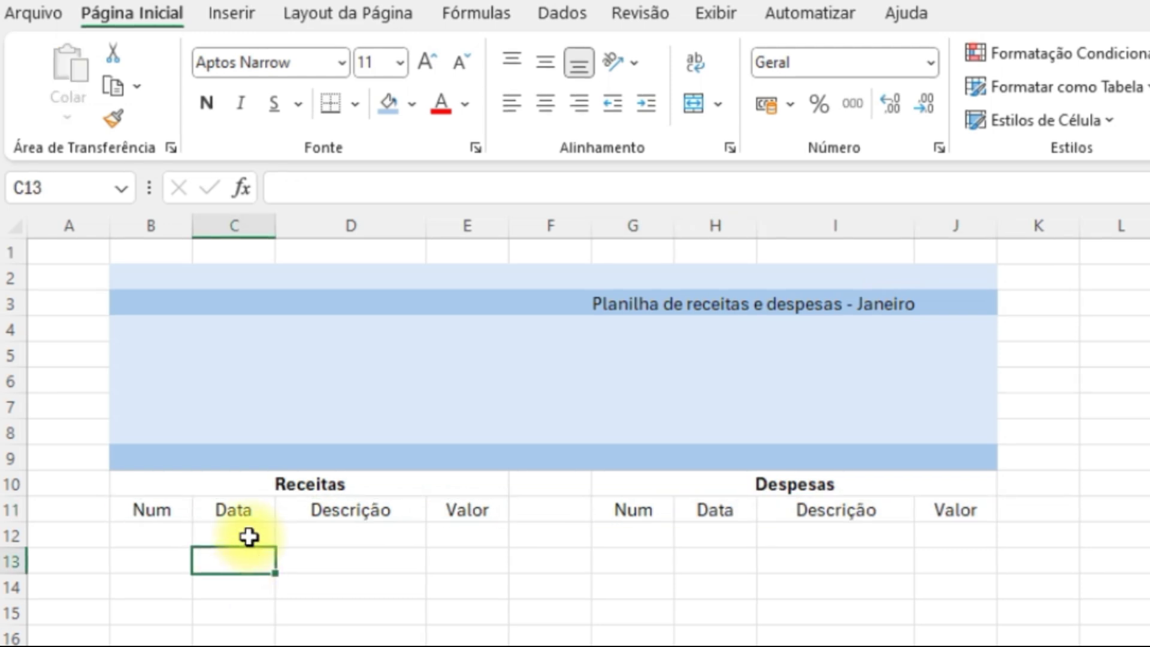
Format B11:E17 as a table with headers in the blue medium style, without filter buttons or banded rows.
left_click_drag(170, 511, 411, 612)
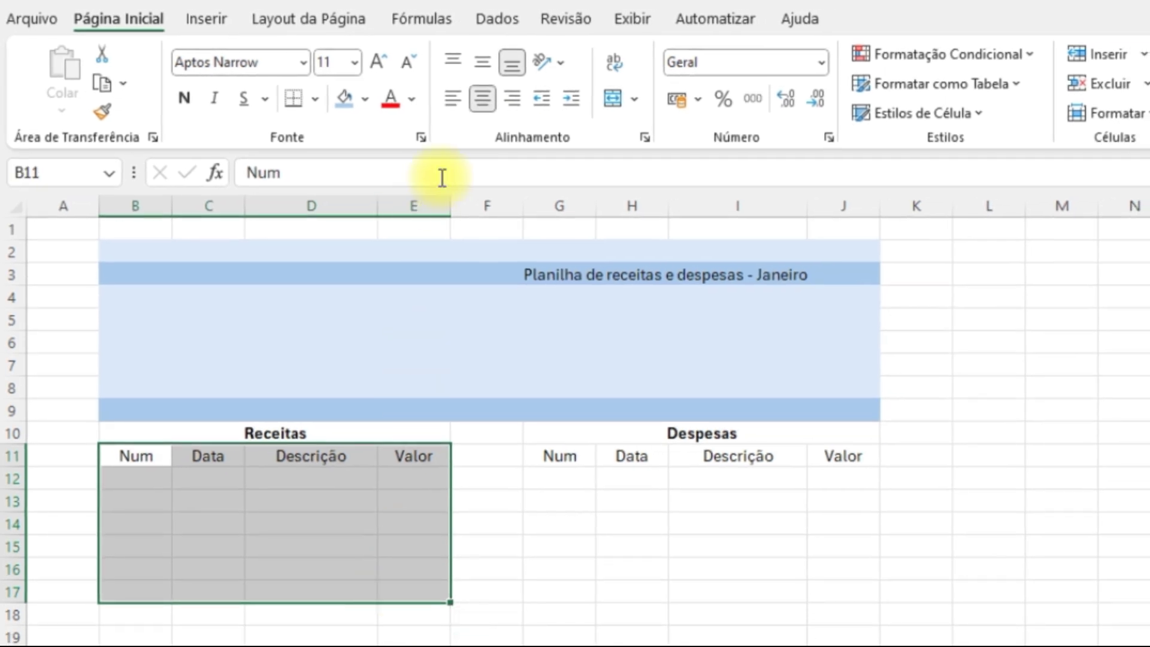
left_click(927, 79)
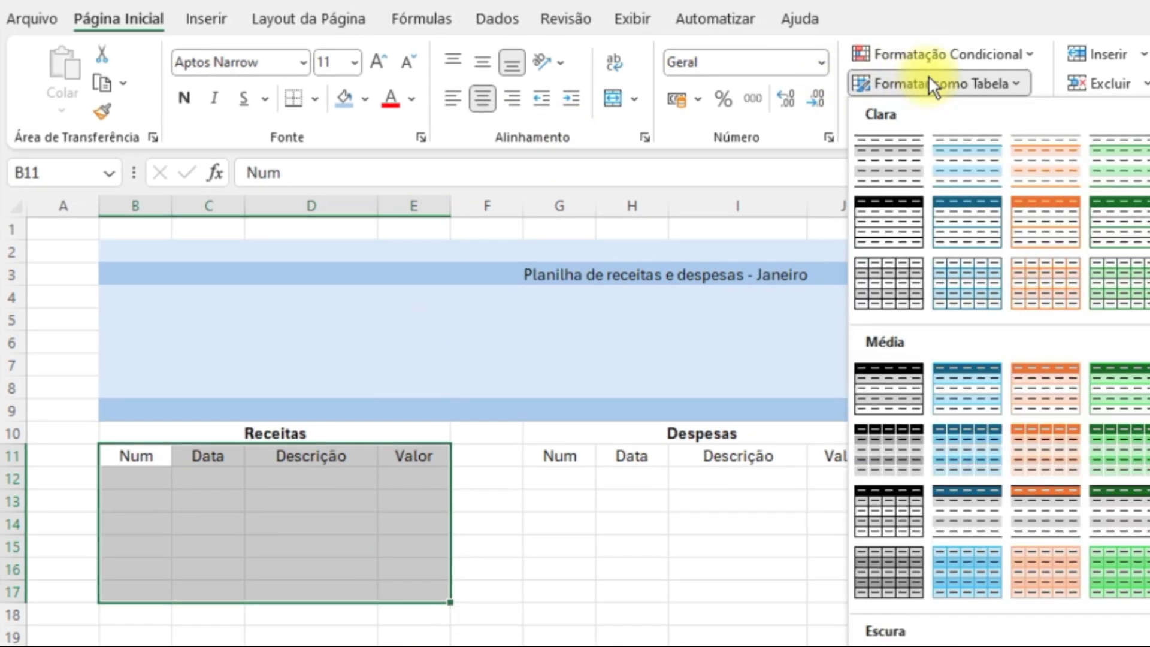
left_click(971, 386)
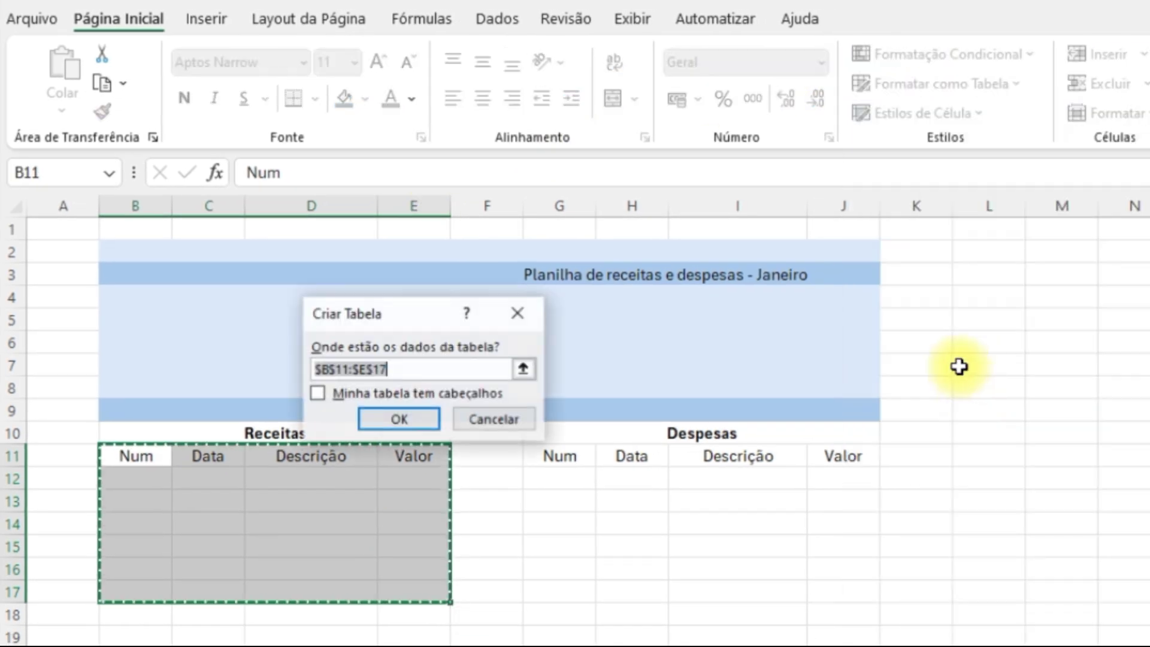
left_click(317, 394)
left_click(384, 415)
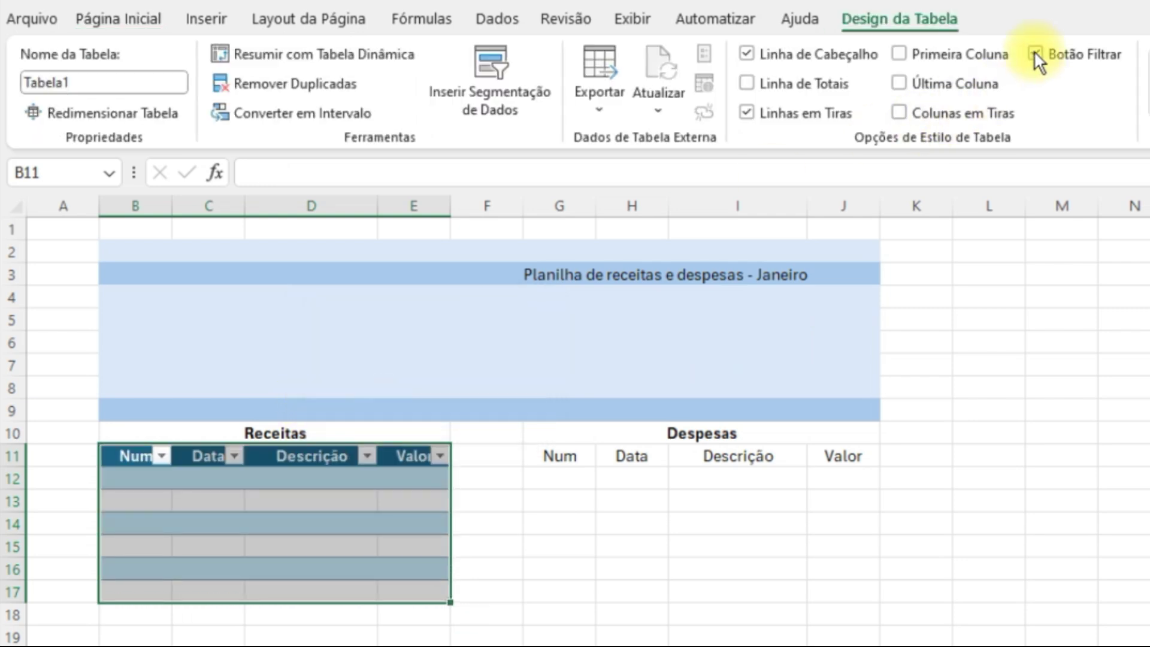
left_click(1034, 53)
left_click(746, 111)
left_click(662, 249)
Format G11:J18 as a table with headers in the same blue medium style, without filter buttons or banded rows.
left_click_drag(563, 458, 857, 619)
left_click(961, 81)
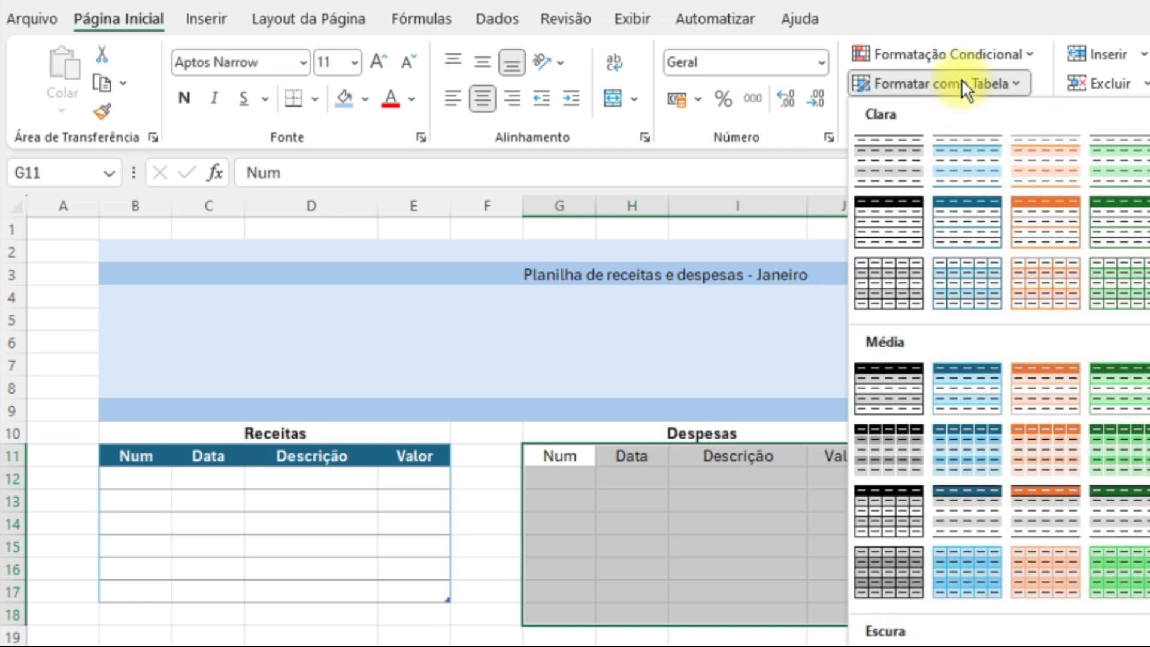
left_click(955, 397)
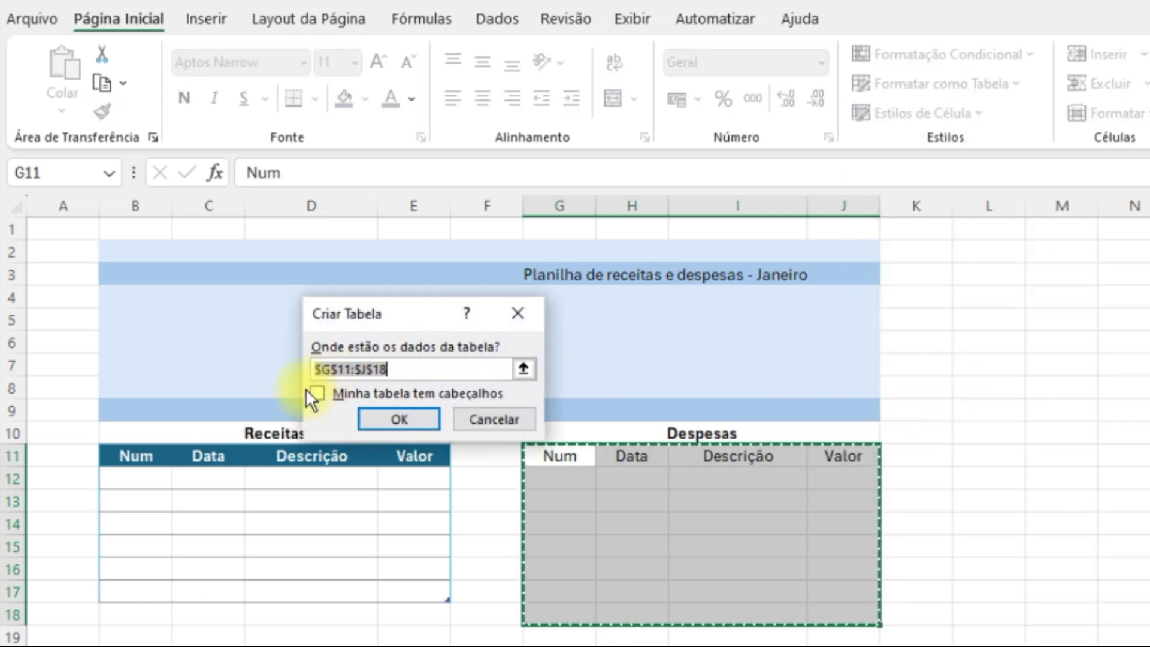
left_click(317, 393)
left_click(400, 419)
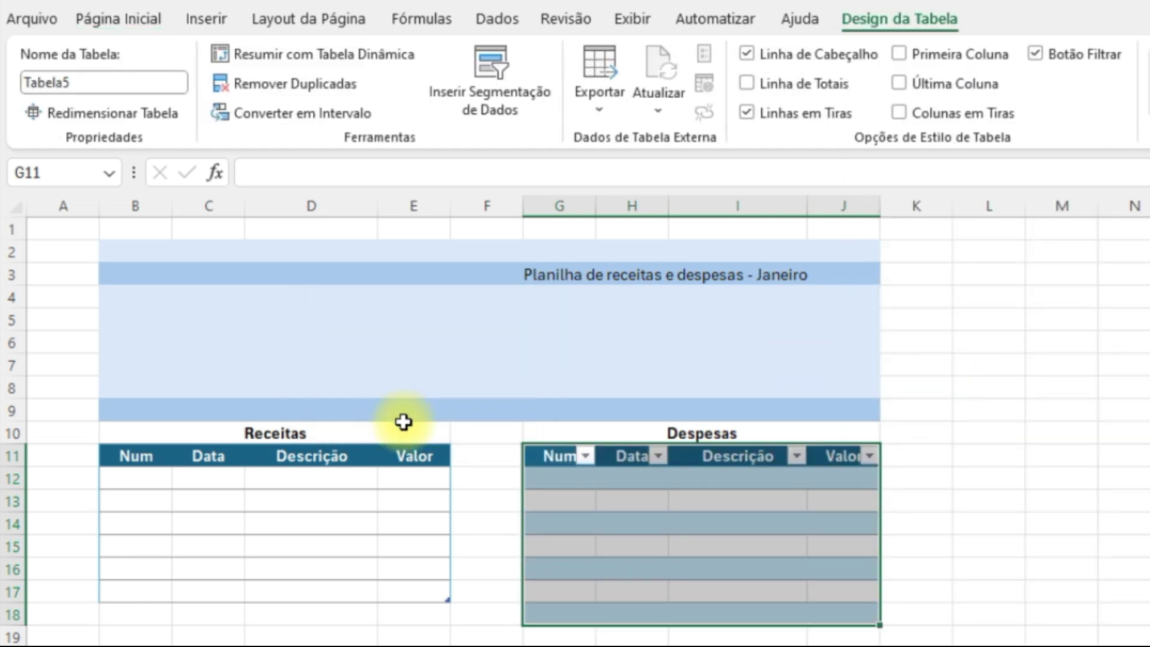
left_click(1035, 53)
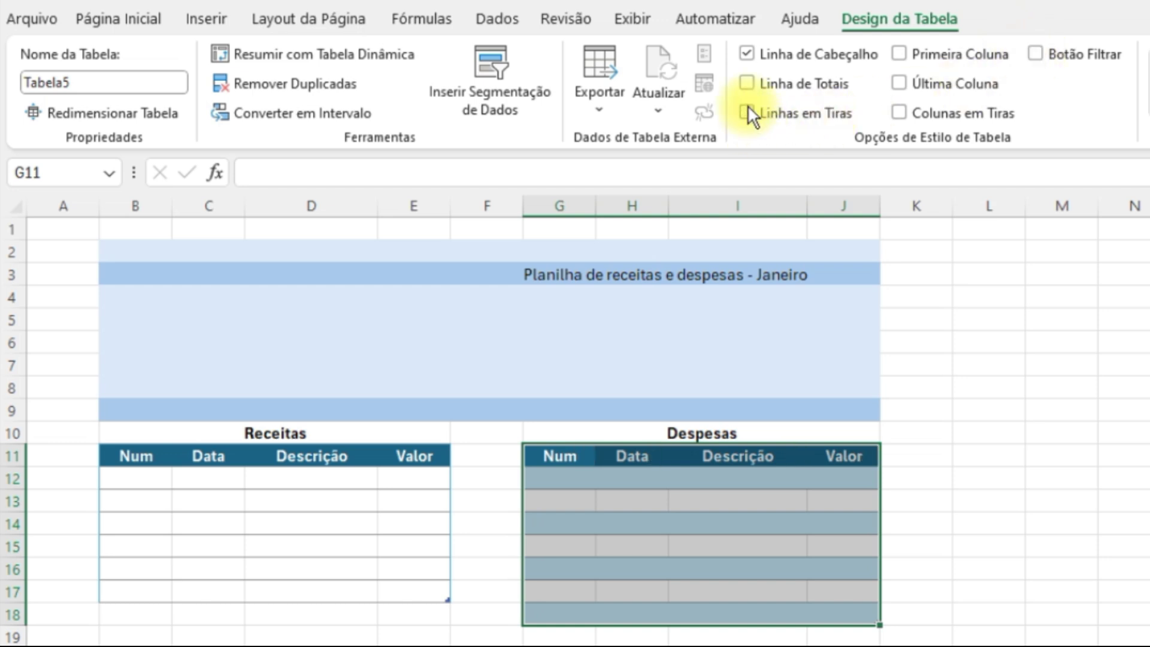
left_click(748, 112)
Extend the Receitas table down to row 18 to match the Despesas table.
left_click_drag(700, 433, 681, 616)
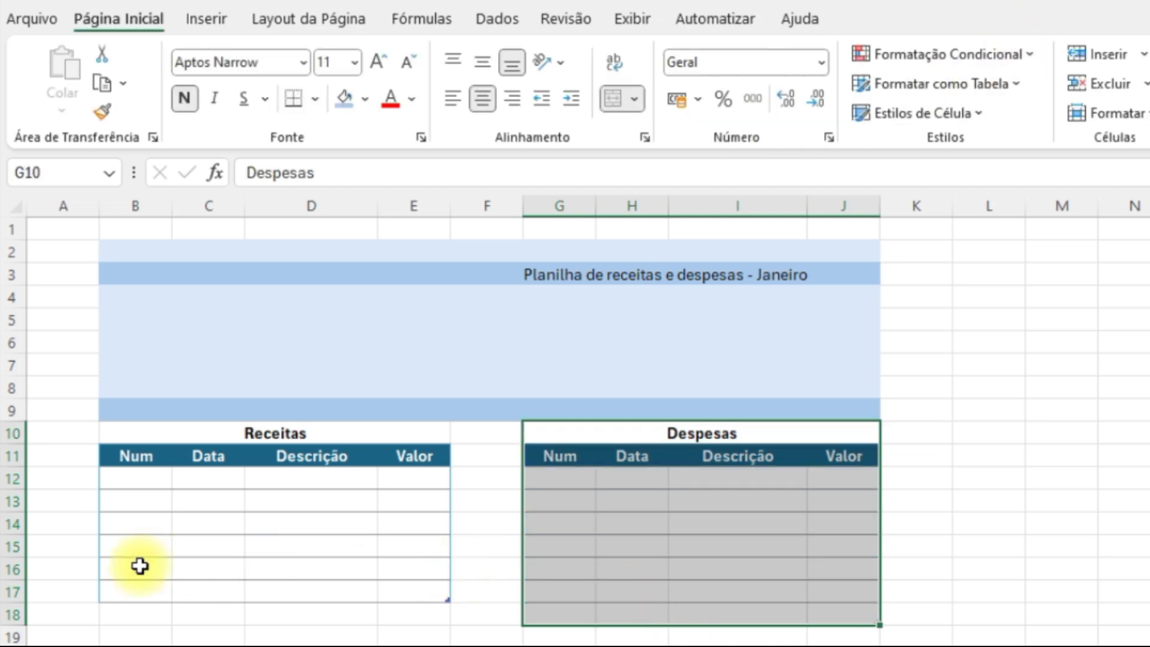
left_click_drag(139, 592, 451, 622)
left_click(599, 586)
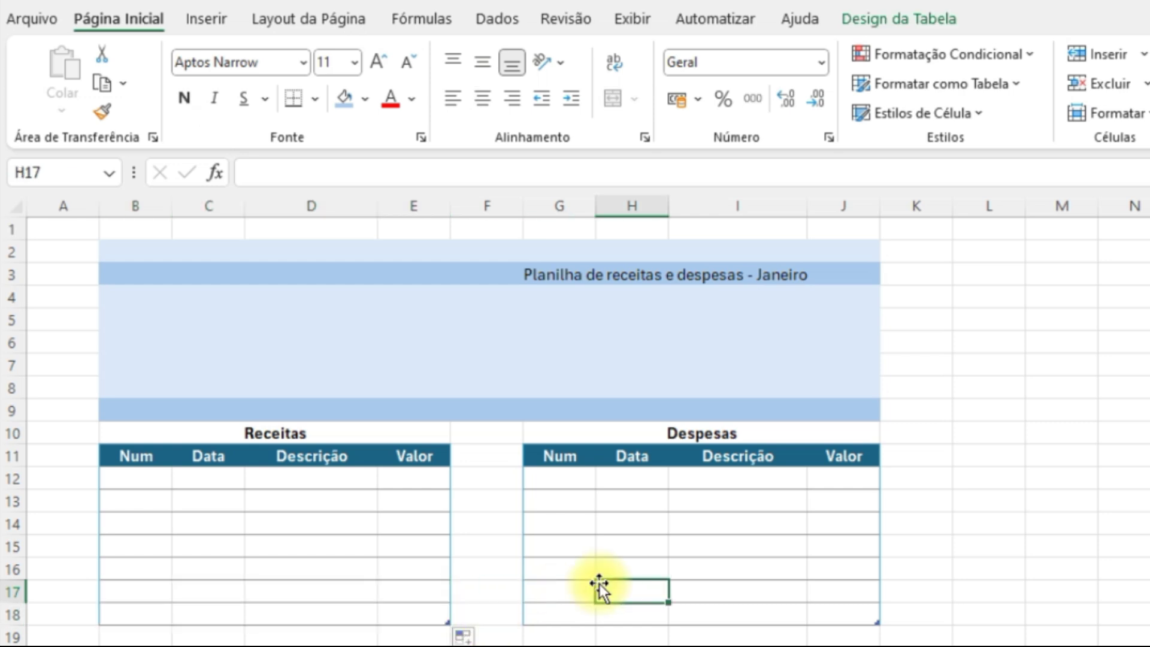
Draw a rectangle over rows 4 to 8 of the blue block, from column B to the start of column D.
left_click(181, 18)
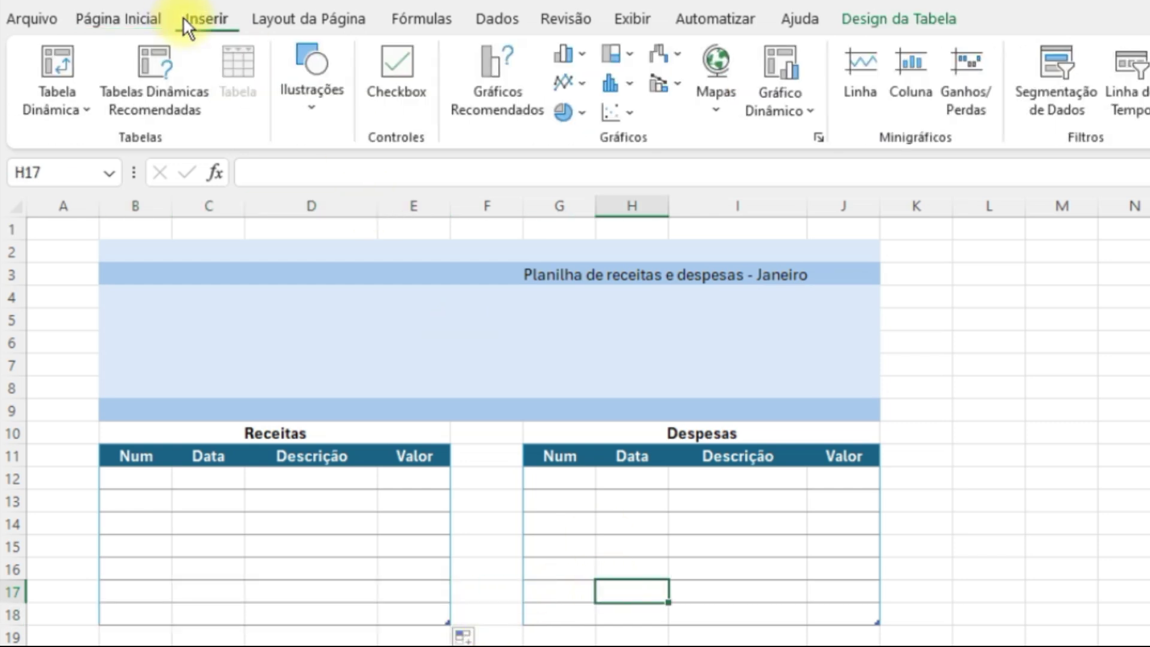
left_click(326, 103)
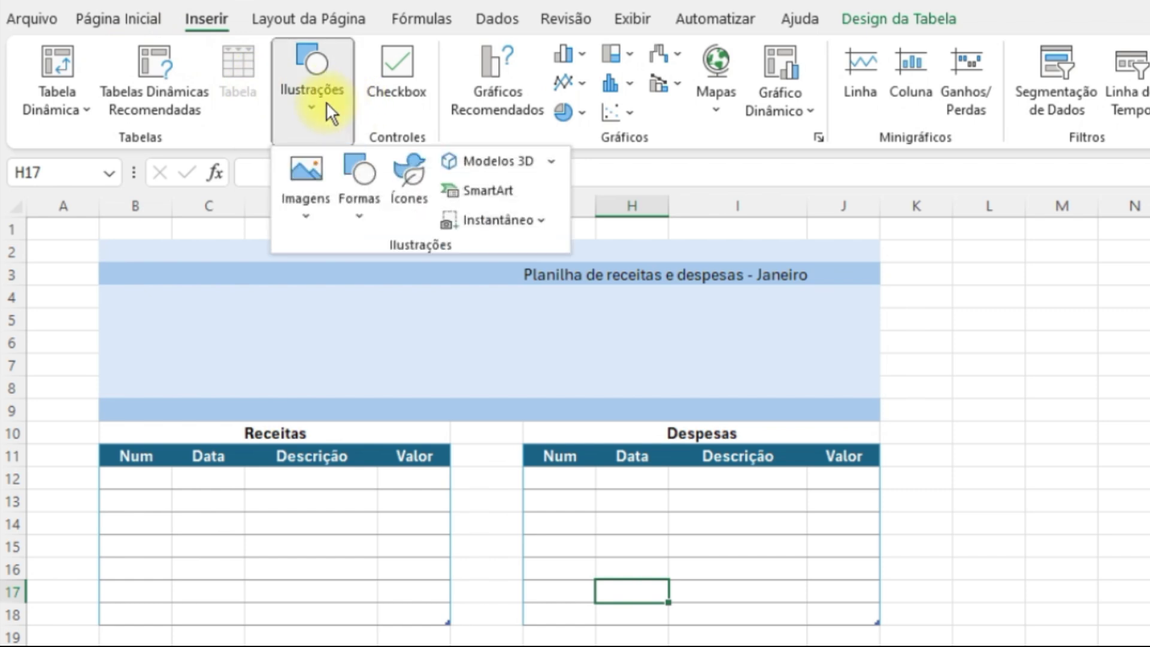
left_click(358, 215)
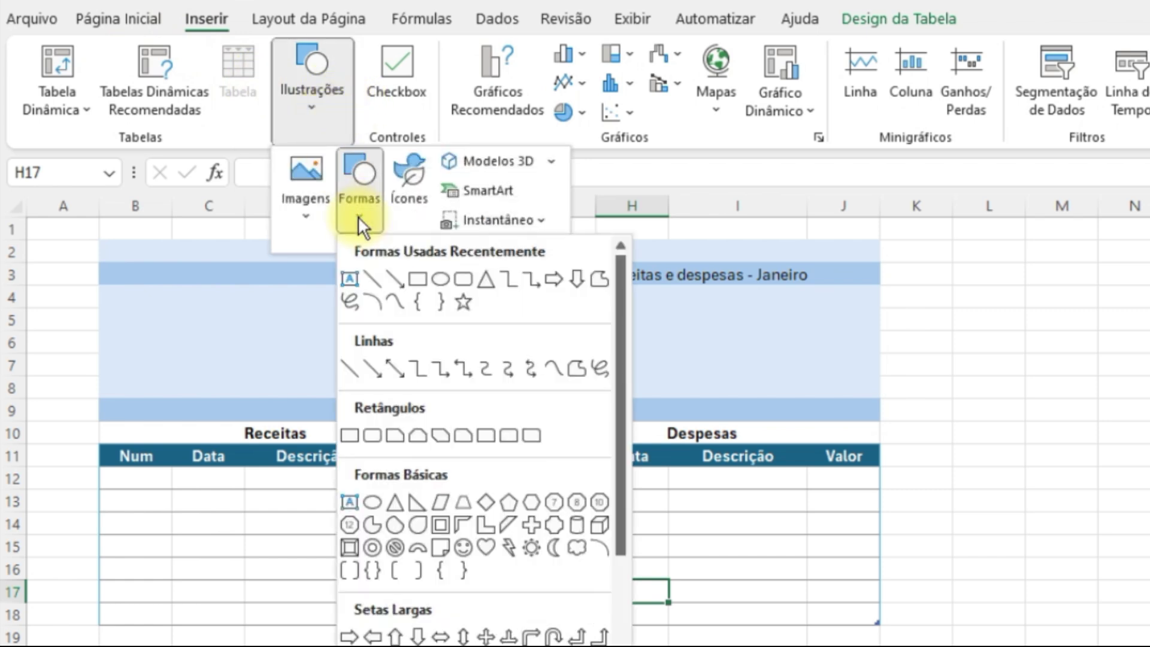
left_click(418, 279)
mouse_move(103, 289)
left_mouse_down()
mouse_move(272, 383)
mouse_move(268, 391)
left_mouse_up()
Give the rectangle a white fill and a white outline.
left_click(606, 53)
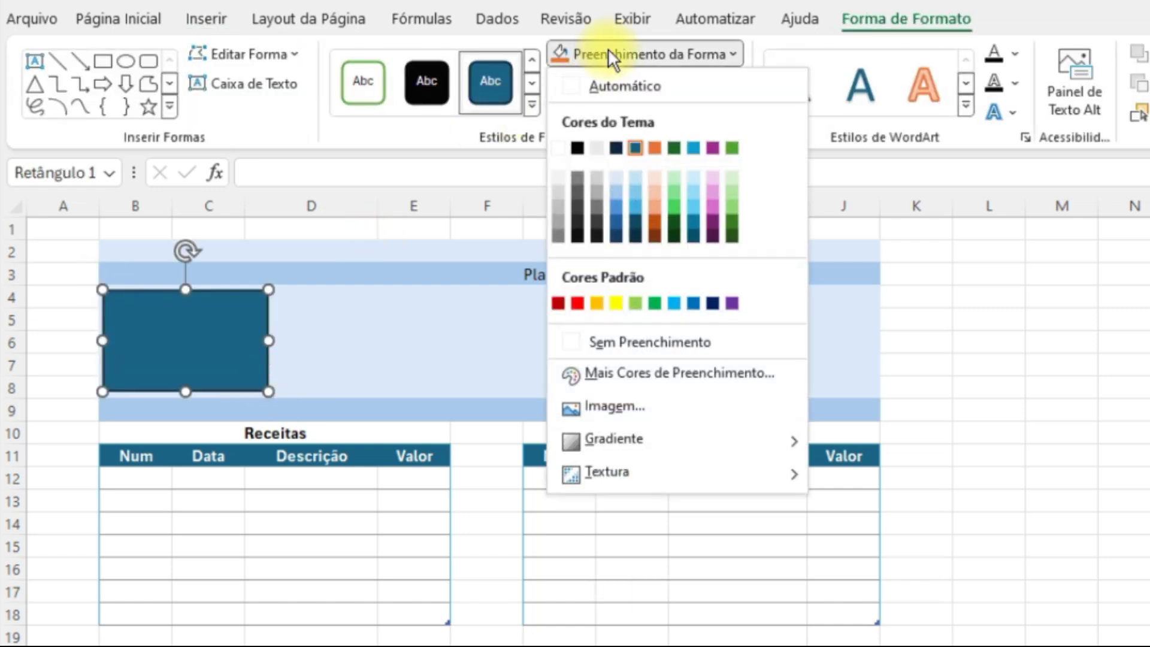
left_click(555, 145)
left_click(596, 84)
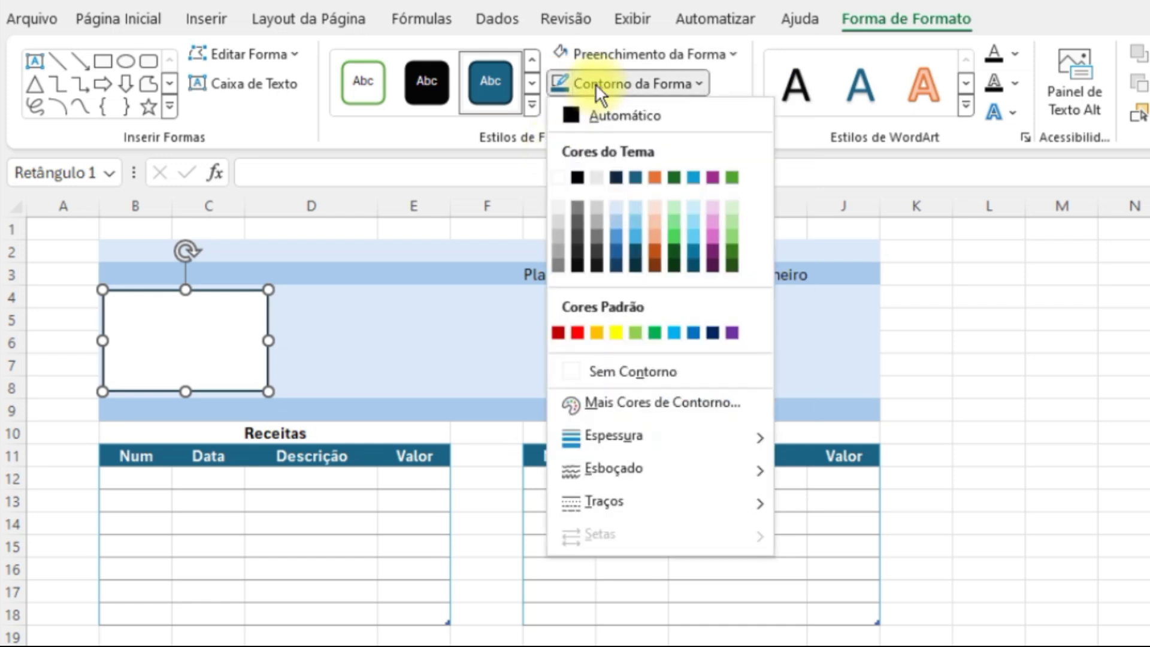
left_click(575, 177)
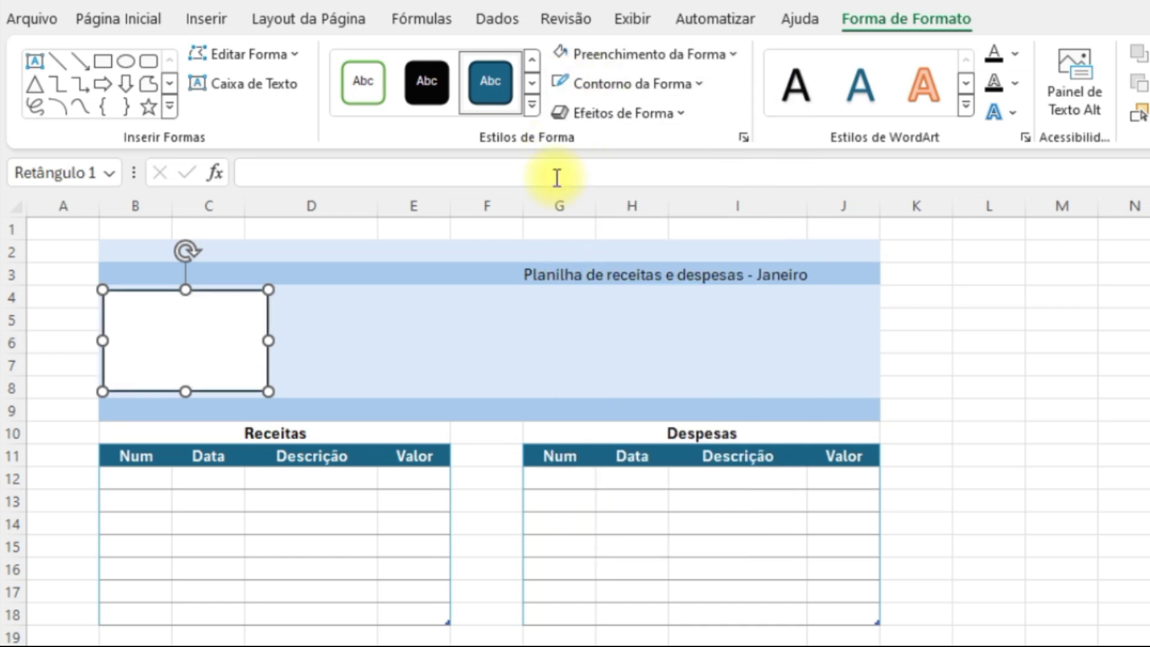
Duplicate the white rectangle three times to form a row of four cards across the blue block.
left_click(57, 335)
double_click(142, 328)
left_click_drag(141, 328, 720, 307)
Select all four white rectangles and widen them together slightly.
left_click(559, 333, "shift")
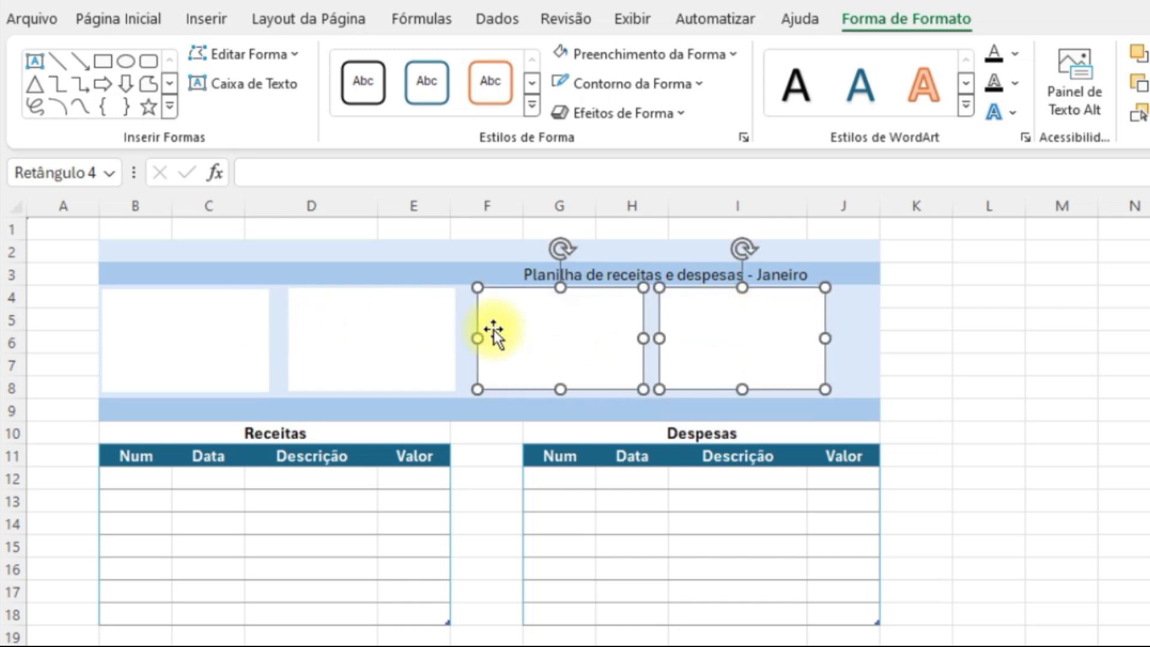
left_click(341, 329, "shift")
left_click(242, 329, "shift")
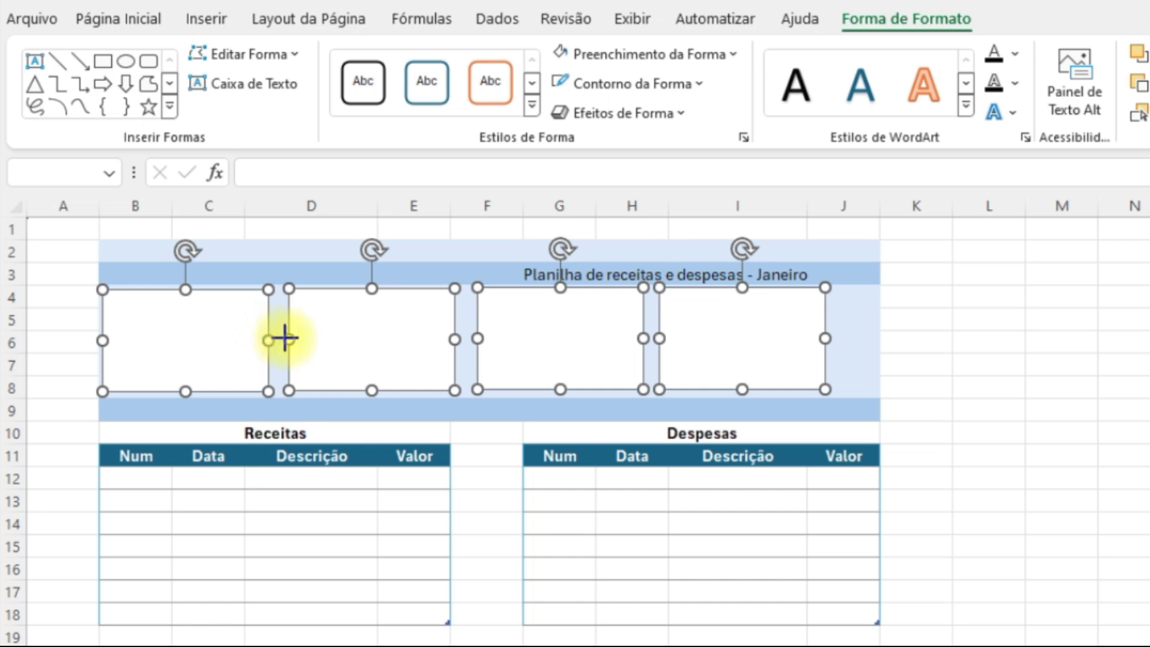
key("Delete")
left_click_drag(293, 339, 277, 342)
left_click(1054, 340)
Spread the four white rectangles across the blue block, moving the last one near the edge of column J.
left_click(739, 334)
mouse_move(740, 333)
left_mouse_down()
mouse_move(779, 336)
mouse_move(756, 329)
left_mouse_up()
left_click(579, 329)
left_click(584, 329)
mouse_move(586, 329)
left_mouse_down()
mouse_move(615, 329)
mouse_move(595, 326)
left_mouse_up()
left_click(424, 321)
left_click_drag(383, 327, 415, 327)
left_click(223, 326)
left_click_drag(223, 326, 242, 326)
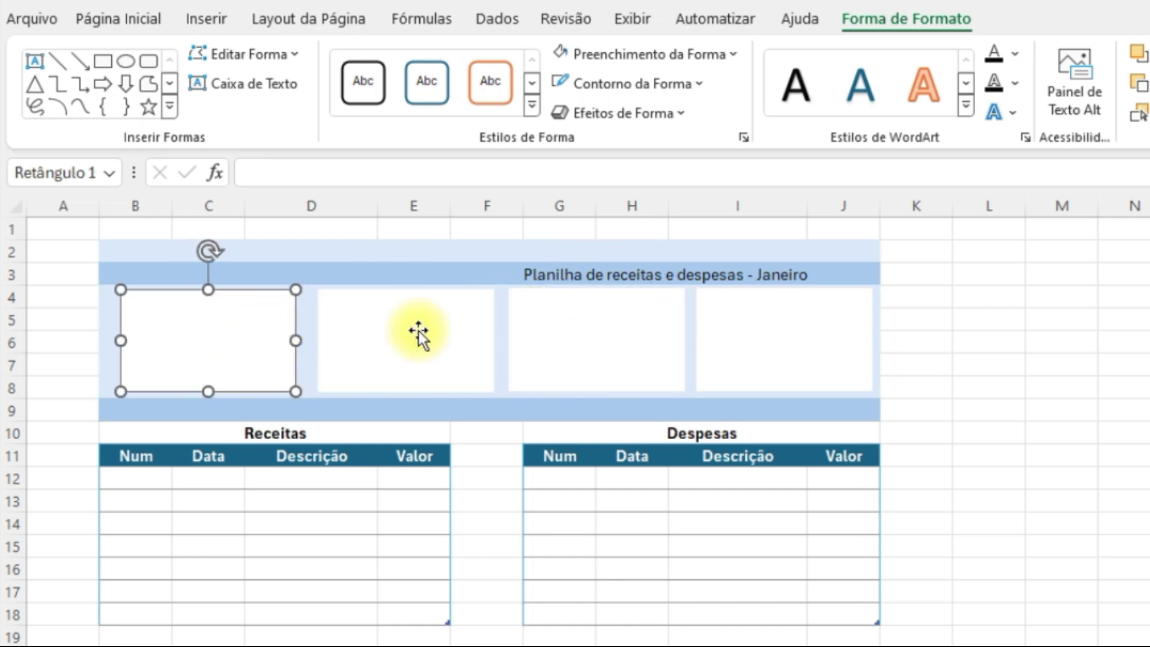
Widen all four rectangles together toward column B to fill more of the blue block.
left_click(418, 333, "shift")
left_click(599, 333, "shift")
left_click(745, 336, "shift")
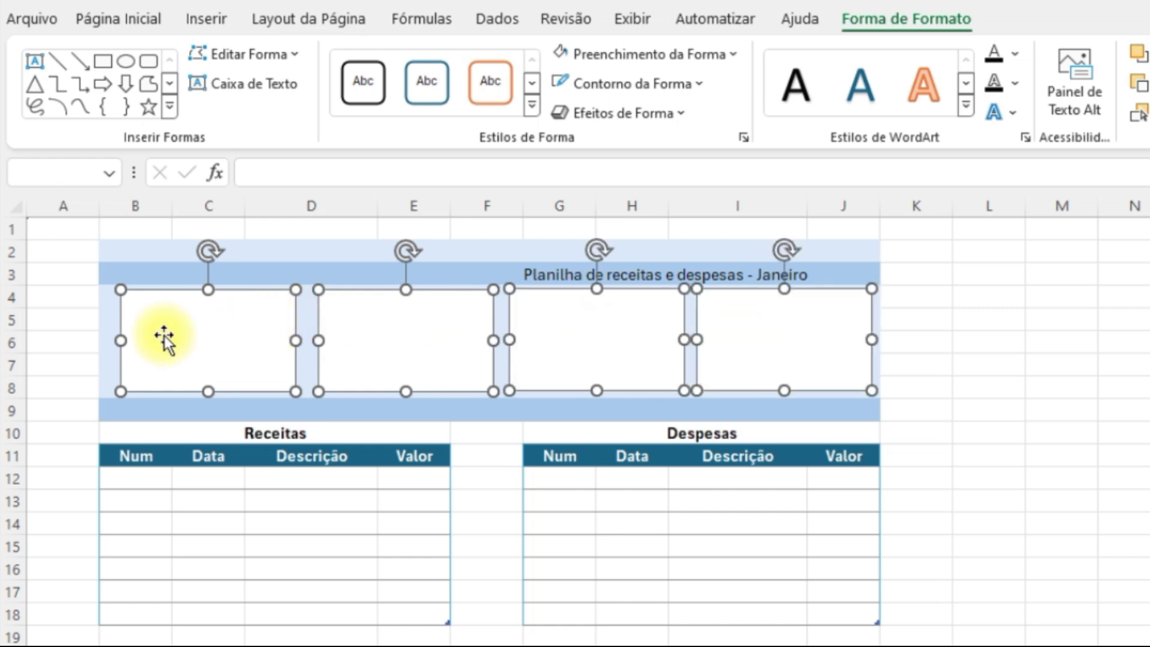
left_click(115, 341)
left_click_drag(113, 342, 112, 344)
left_click(57, 327)
Align the four rectangles to their middles and distribute them horizontally within the blue block.
left_click(217, 330)
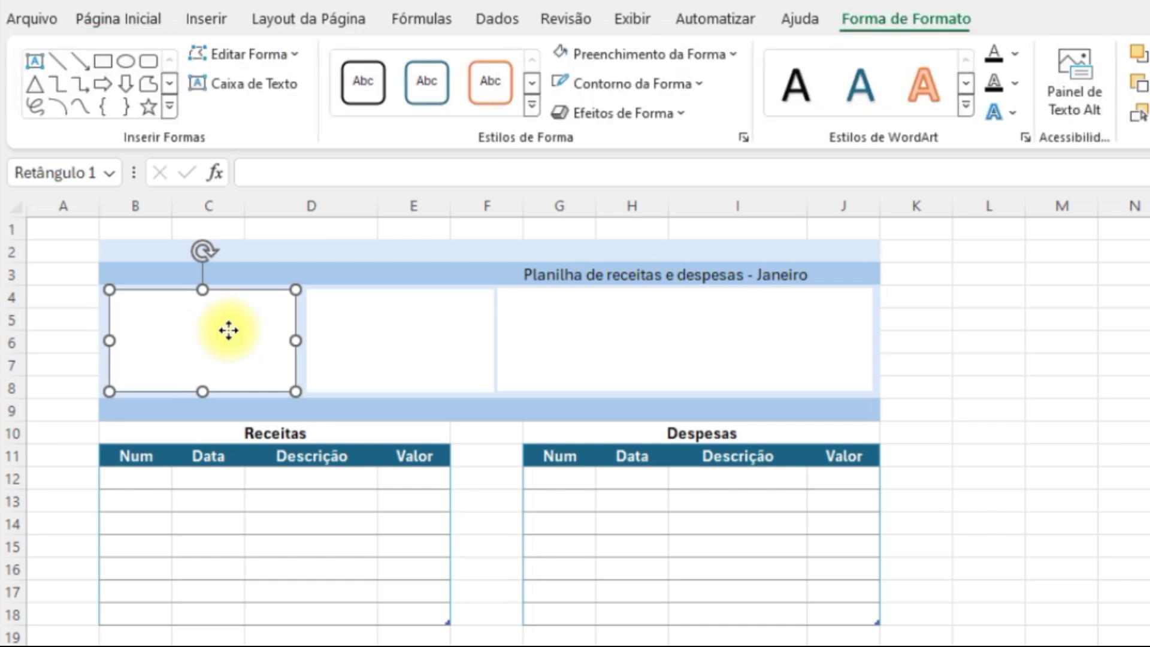
left_click(375, 336, "shift")
left_click(533, 328, "shift")
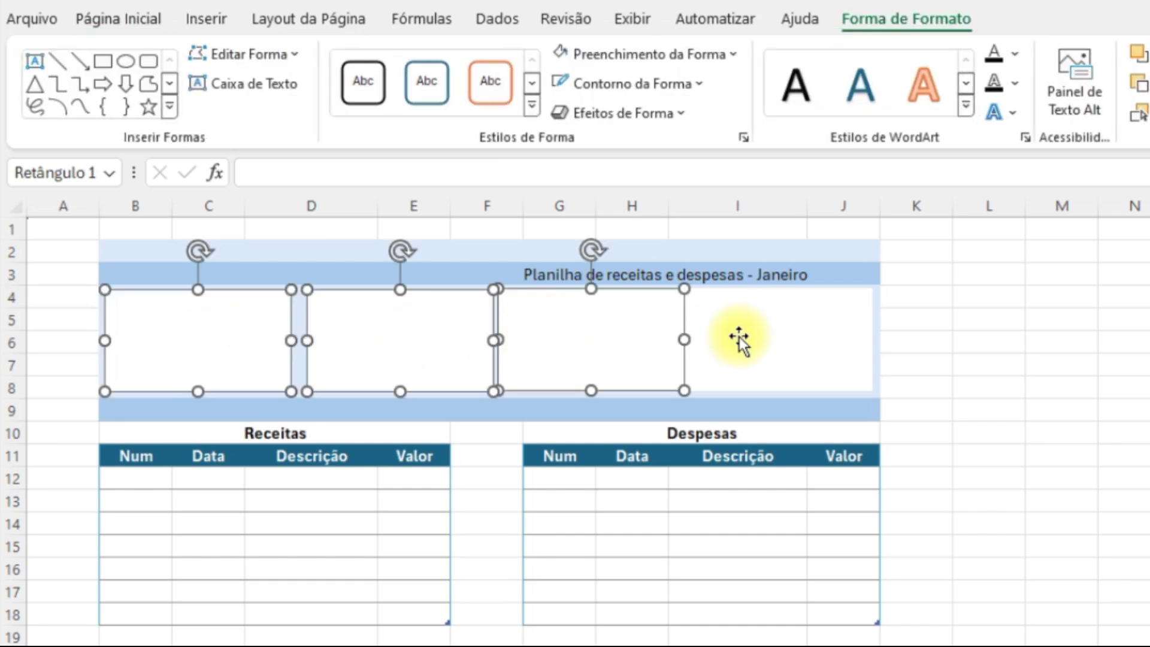
left_click(740, 336, "shift")
left_click(1071, 83)
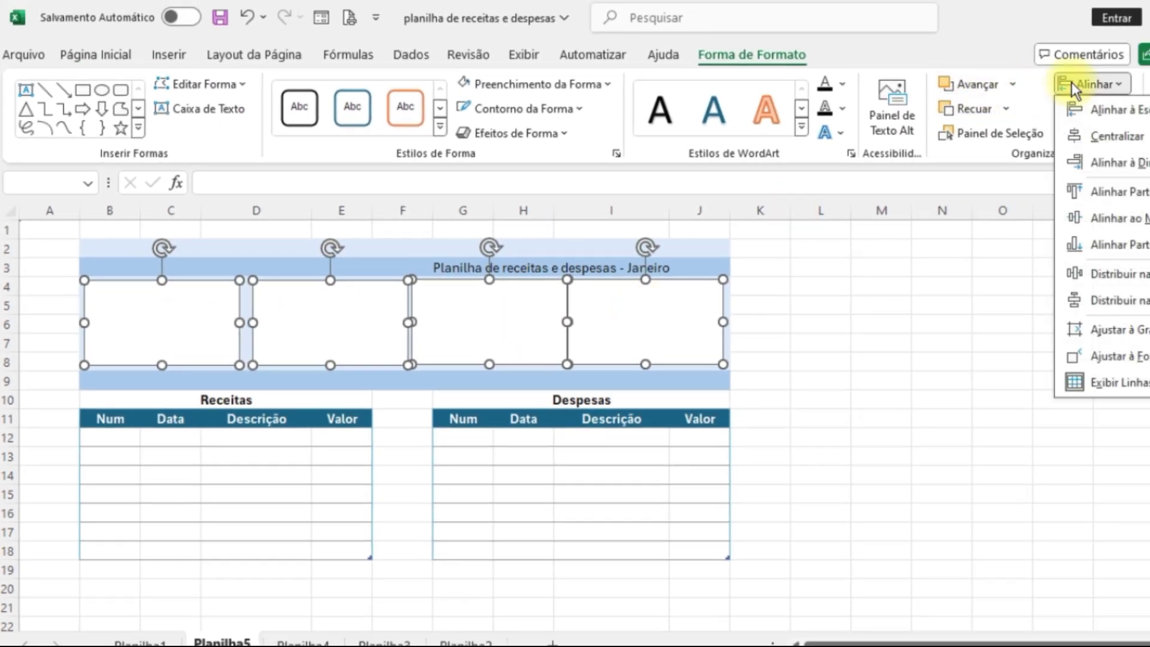
left_click(1100, 216)
left_click(1108, 82)
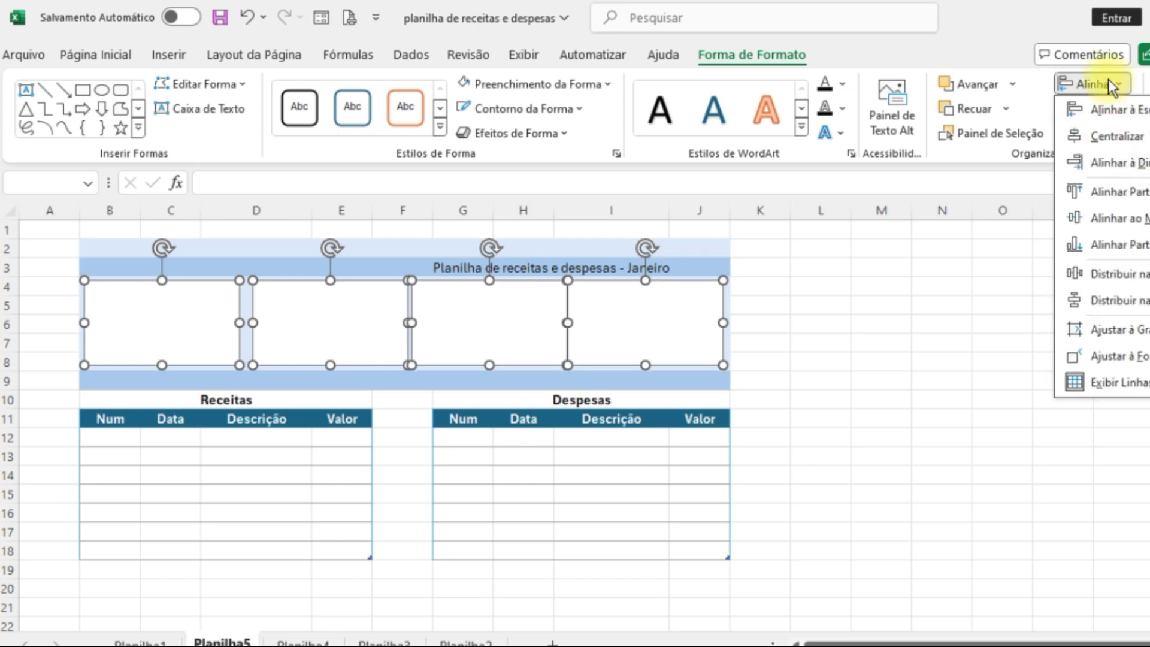
left_click(1120, 275)
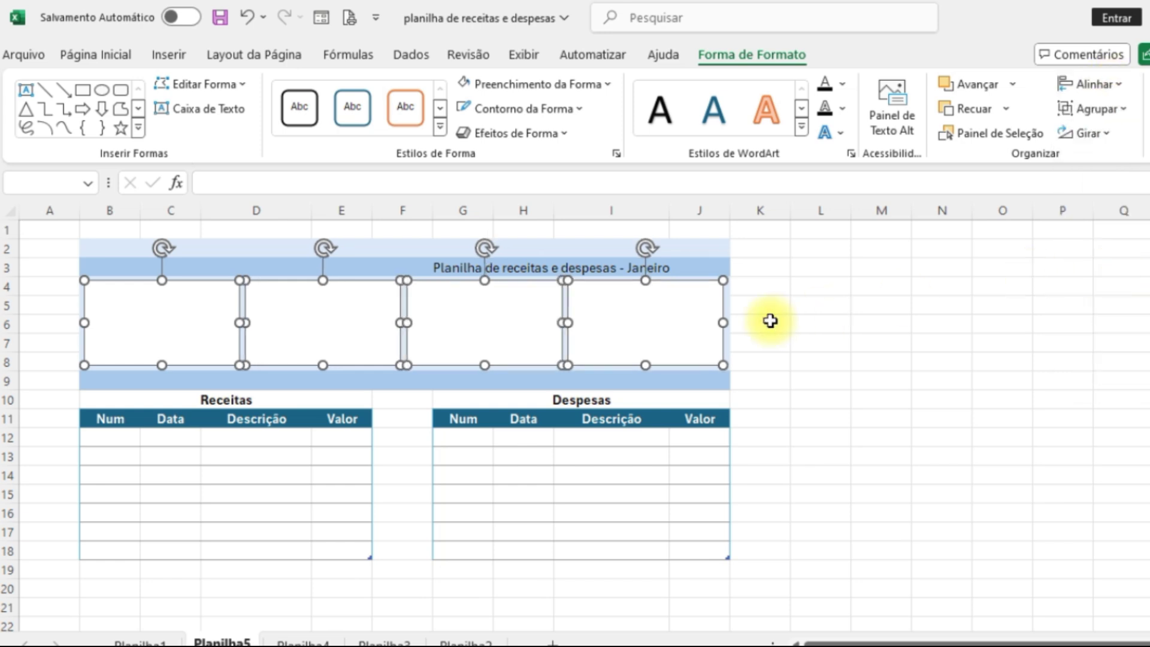
left_click(775, 321)
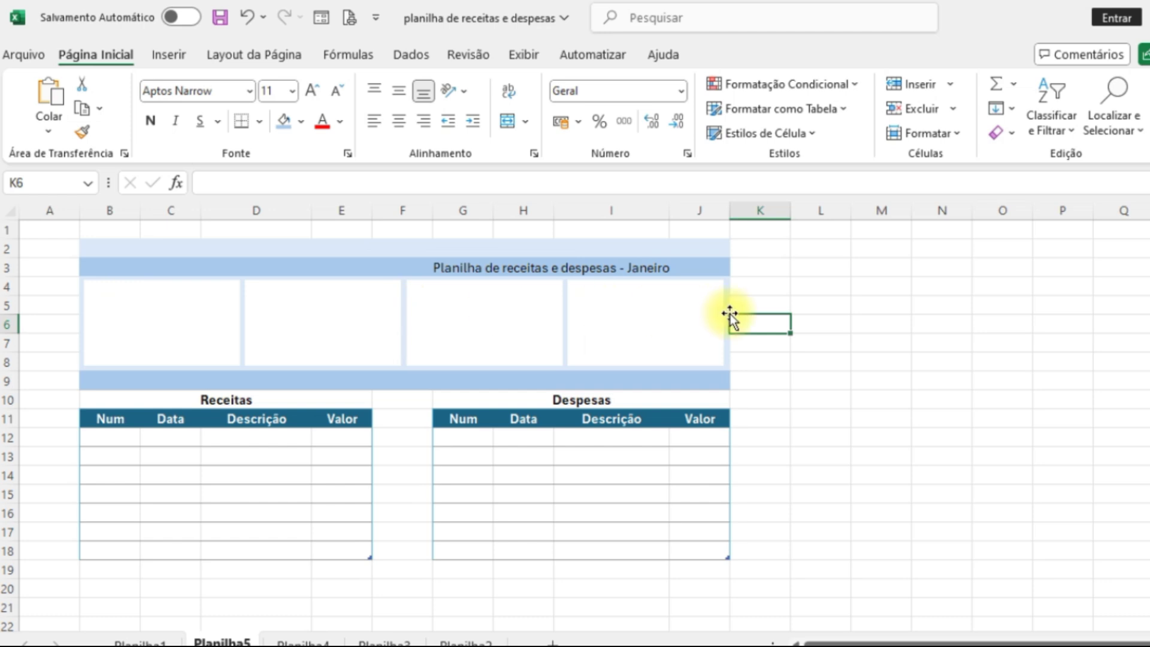
Make the title "Planilha de receitas e despesas - Janeiro" in row 3 bold.
left_click(453, 266)
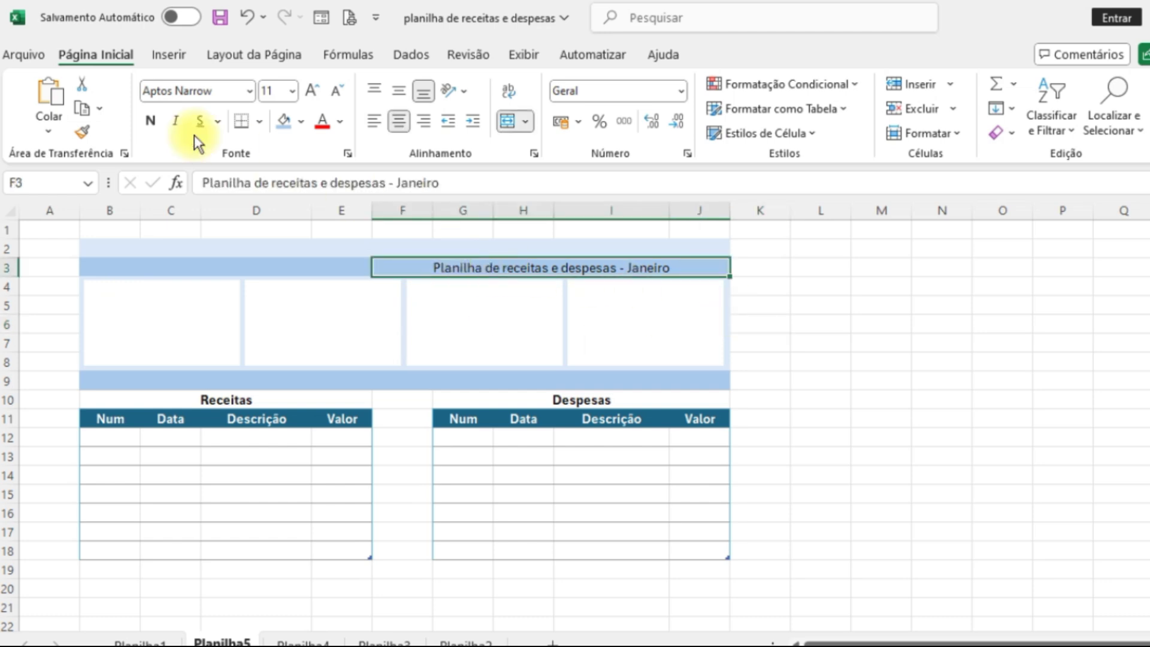
left_click(150, 122)
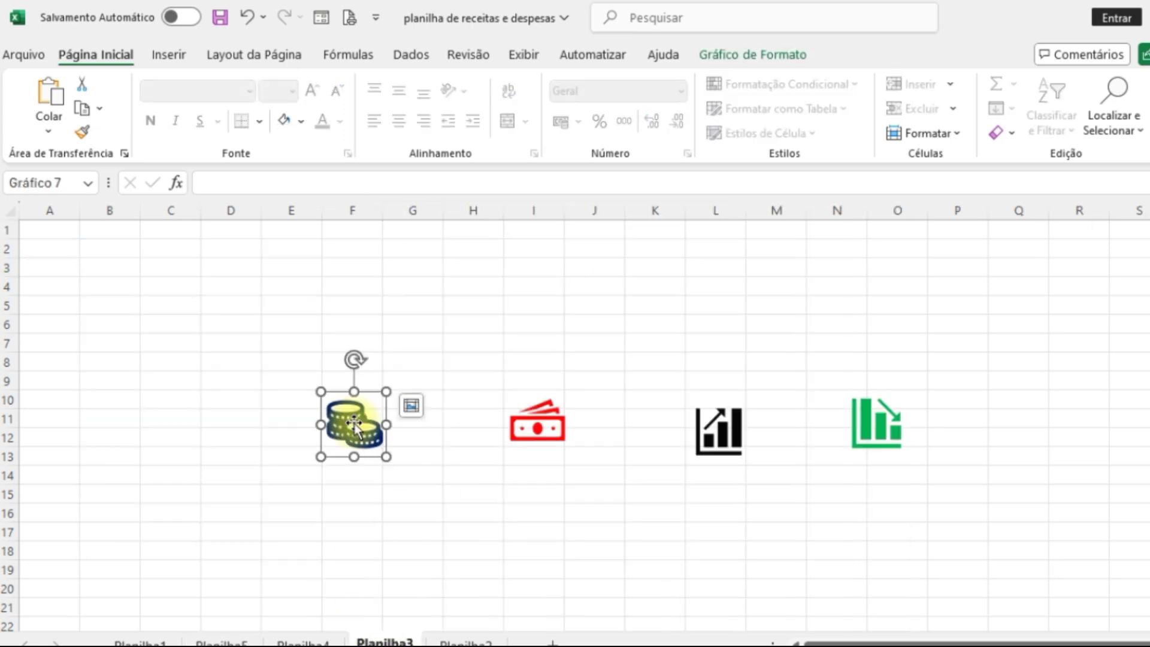
Copy the coins, banknotes and two chart icons from Planilha3 into Planilha5 and place one on each white rectangle.
left_click(538, 426, "ctrl")
left_click(701, 430, "ctrl")
left_click(869, 431, "ctrl")
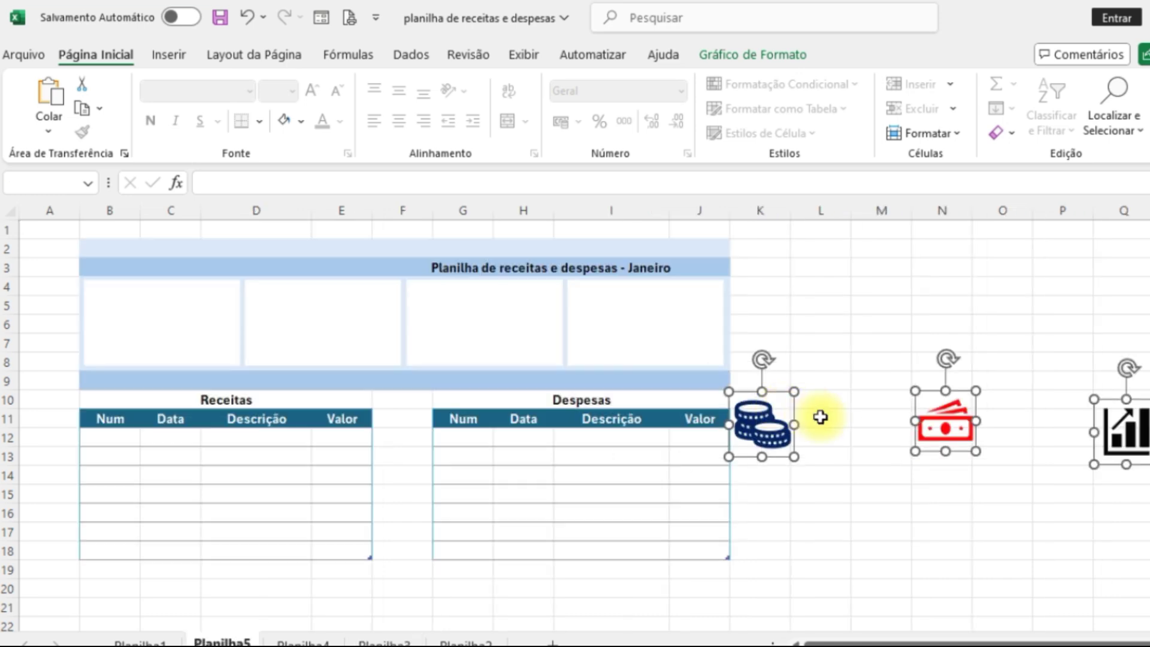
left_click_drag(759, 430, 135, 338)
left_click(77, 343)
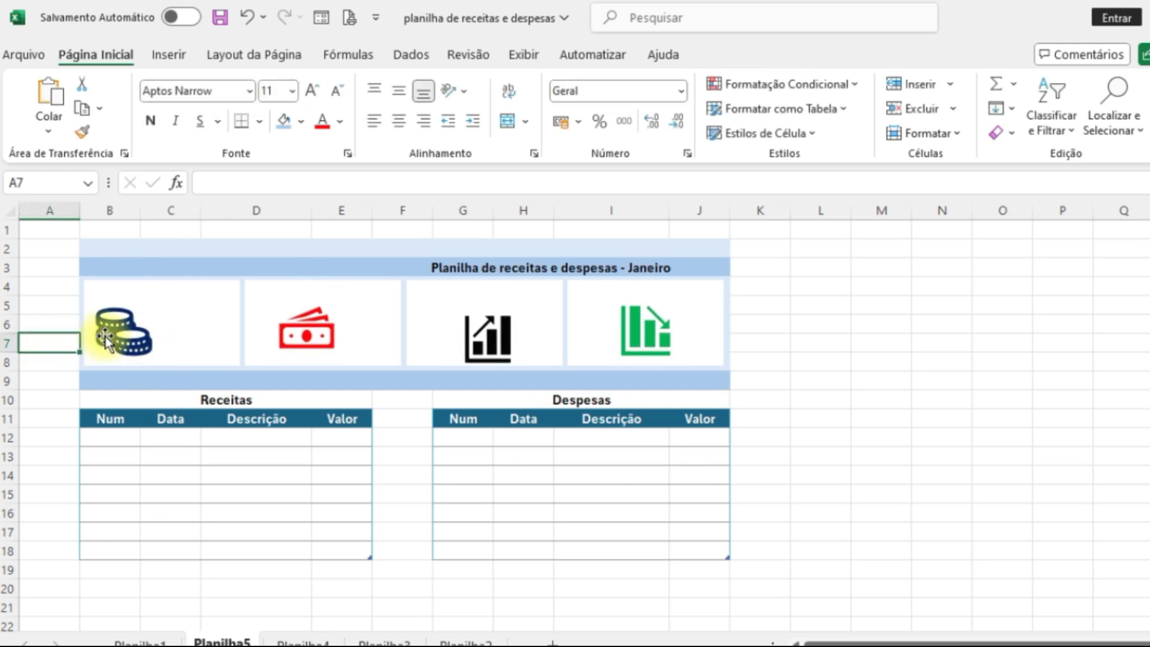
Shift the coins and banknotes icons toward the left edges of their white rectangles.
left_click(120, 331)
left_click(307, 333)
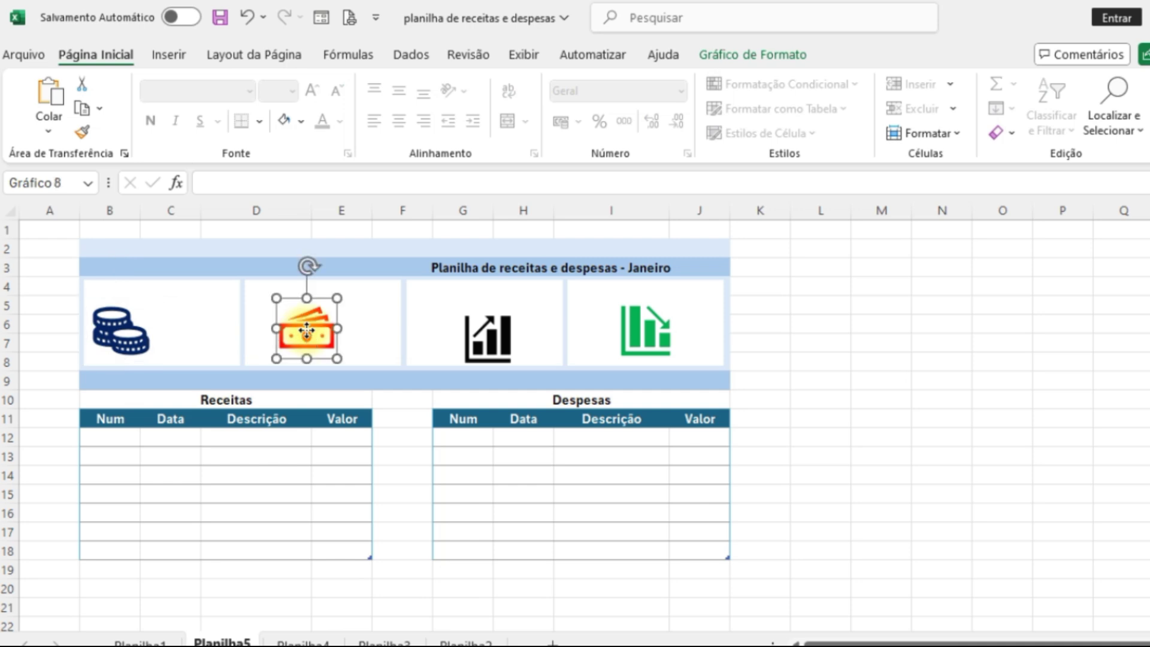
left_click(292, 331)
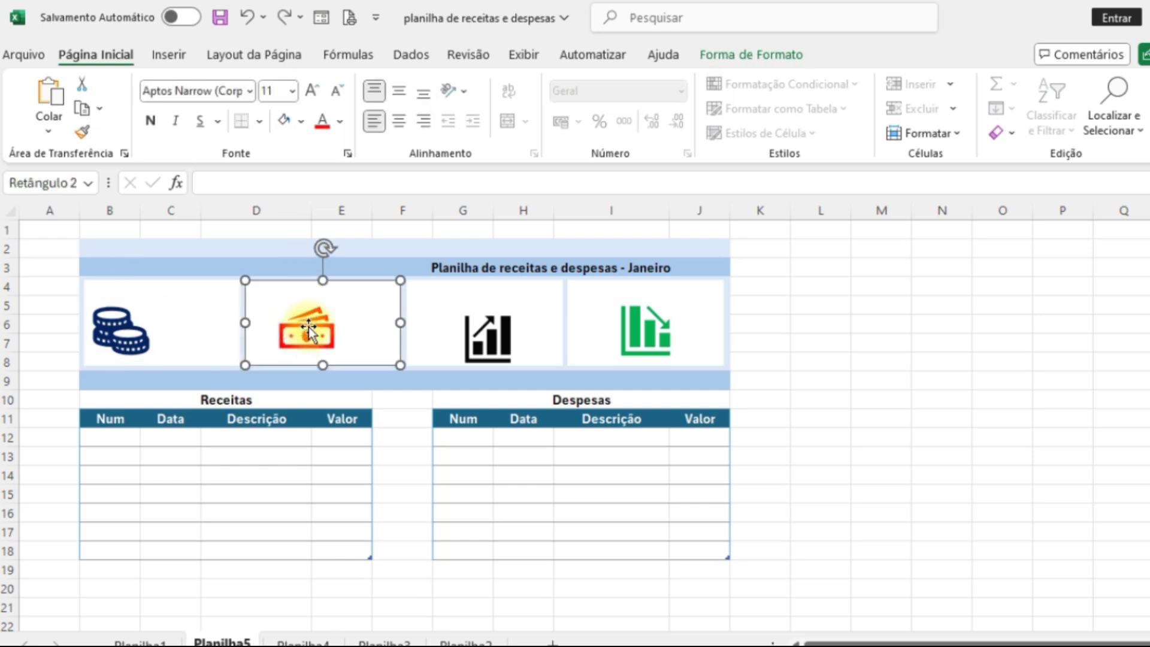
left_click(305, 338)
left_click_drag(309, 334, 281, 335)
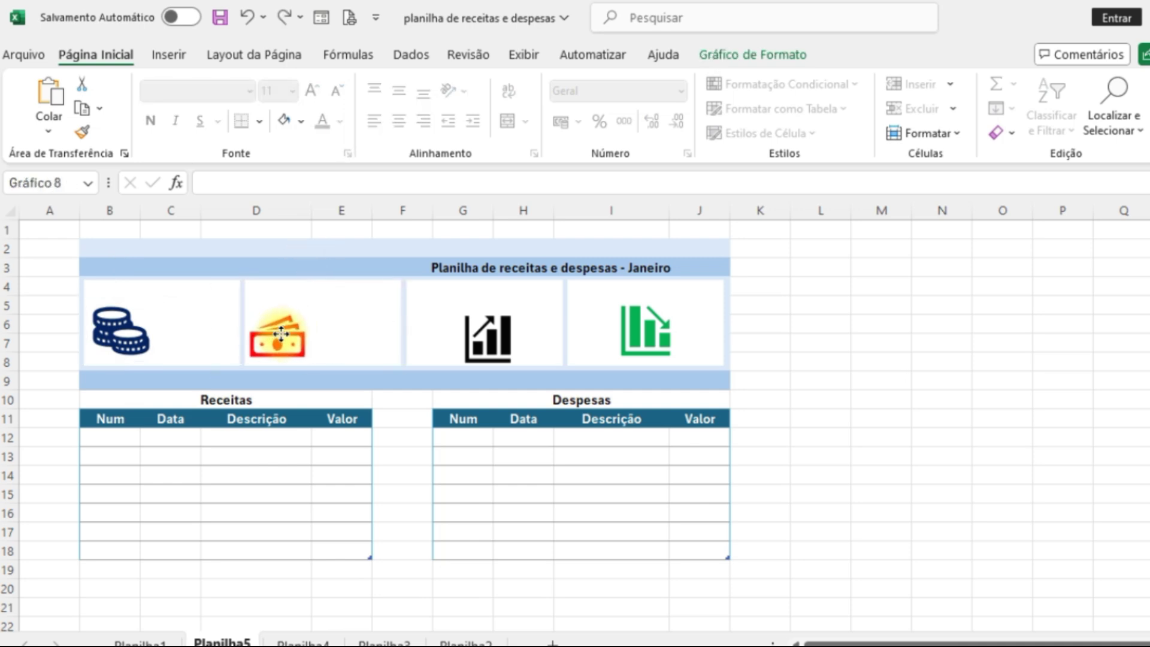
Shift the black and green chart icons toward the left edges of their white rectangles.
left_click(490, 336)
left_click_drag(492, 334, 442, 333)
left_click(687, 334)
left_click_drag(662, 329, 579, 327)
left_click(816, 327)
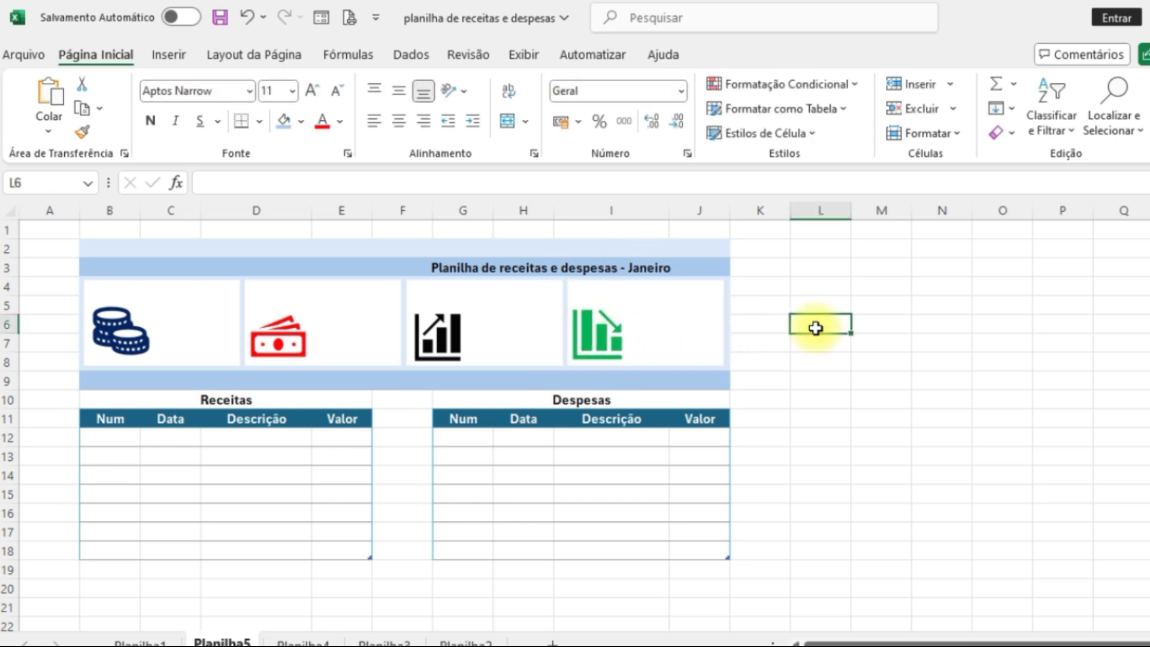
Insert a text box reading "Total de Receitas" on the first white card, with the font size at 10,5.
left_click(162, 52)
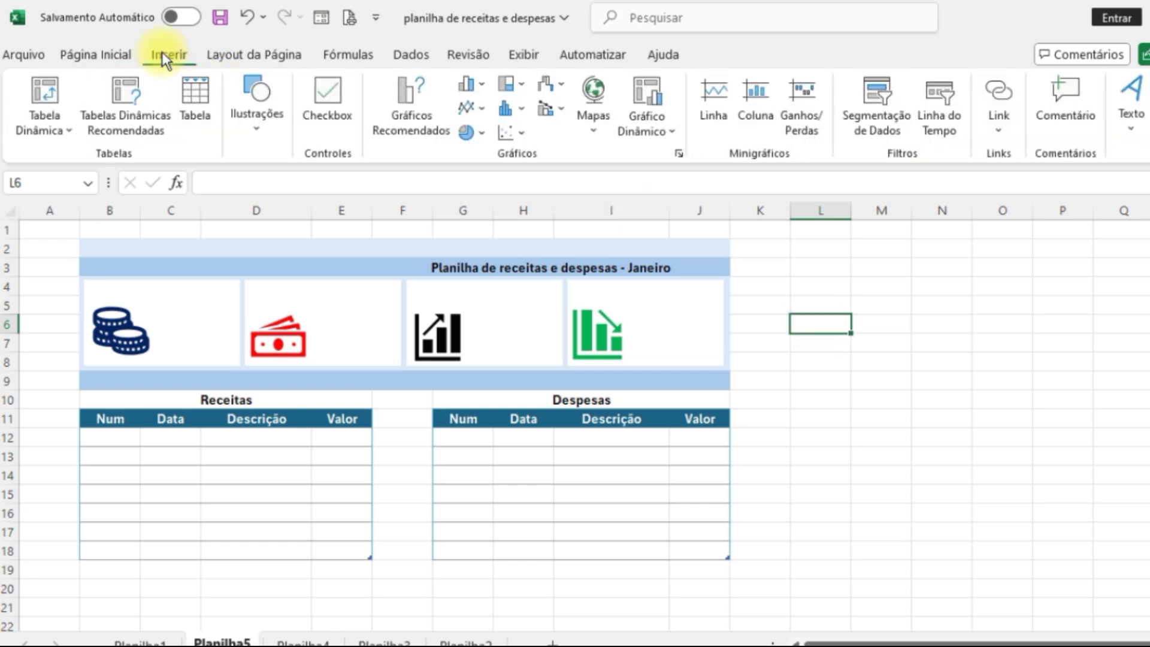
left_click(254, 123)
left_click(298, 217)
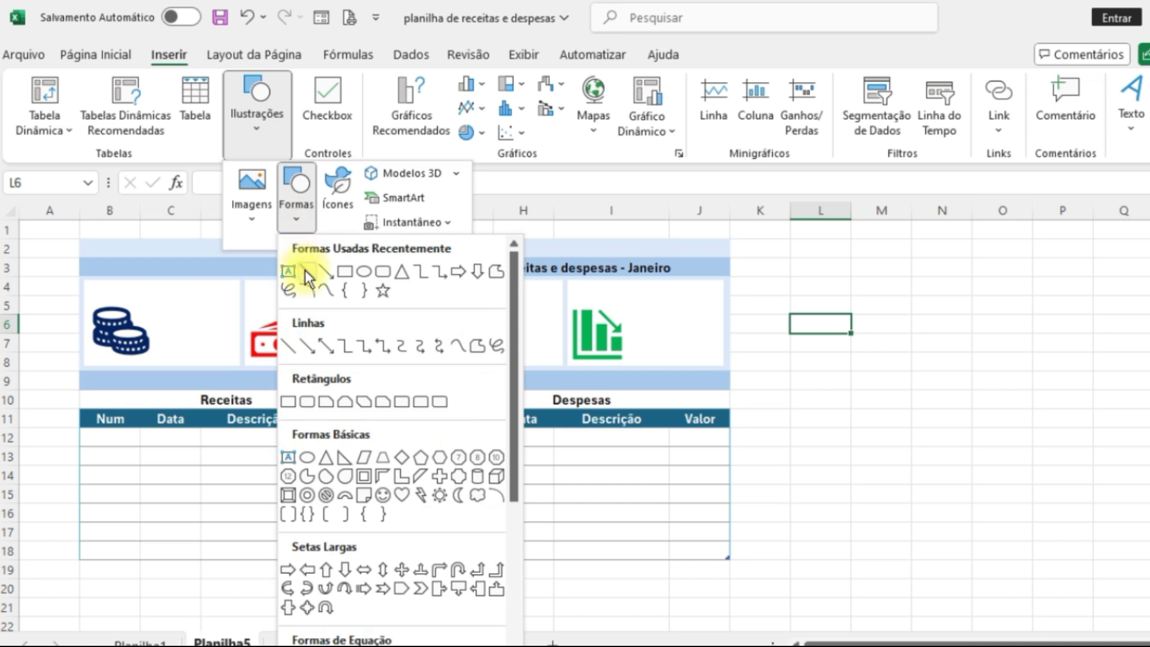
left_click(288, 270)
left_click_drag(130, 294, 225, 316)
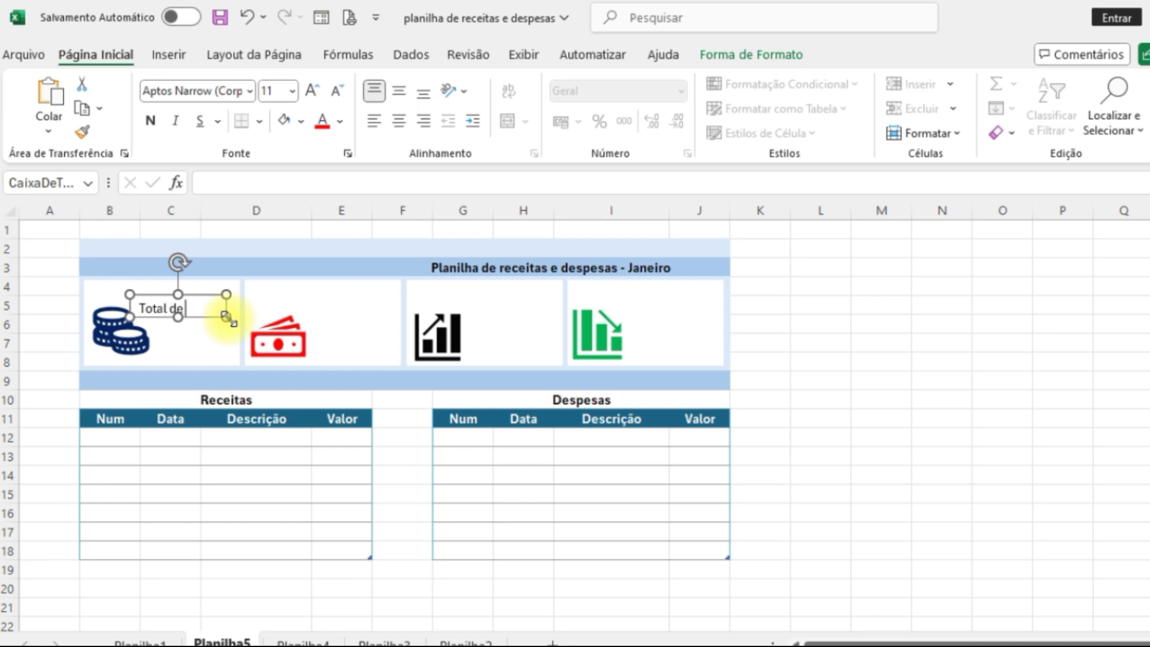
left_click_drag(226, 316, 241, 322)
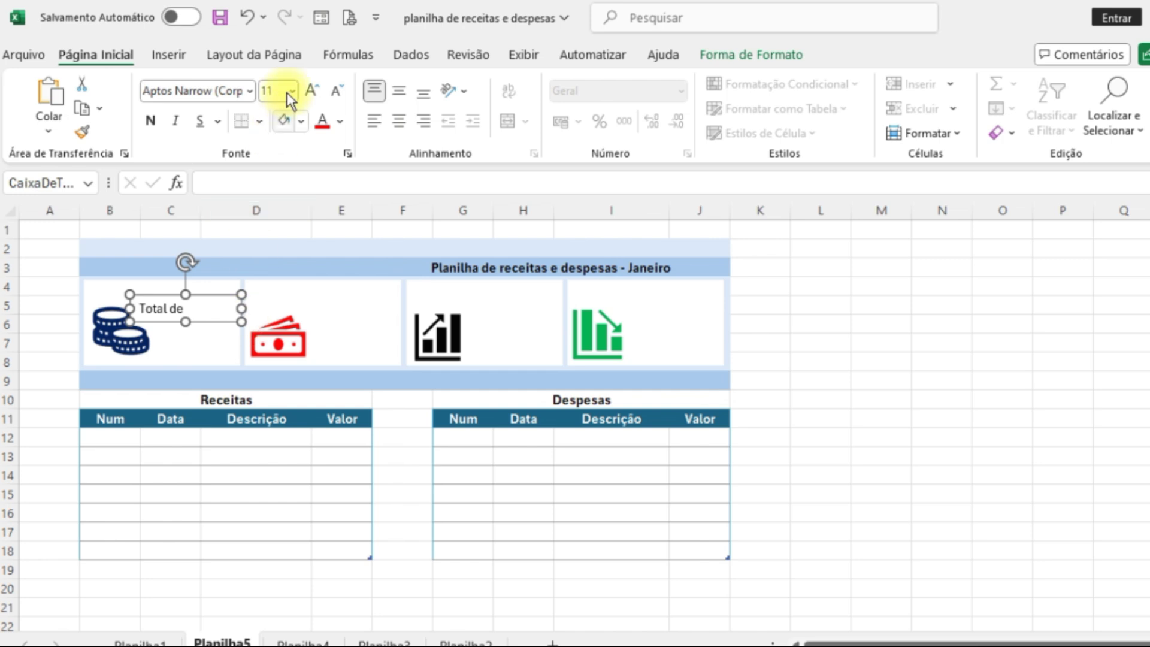
left_click(339, 90)
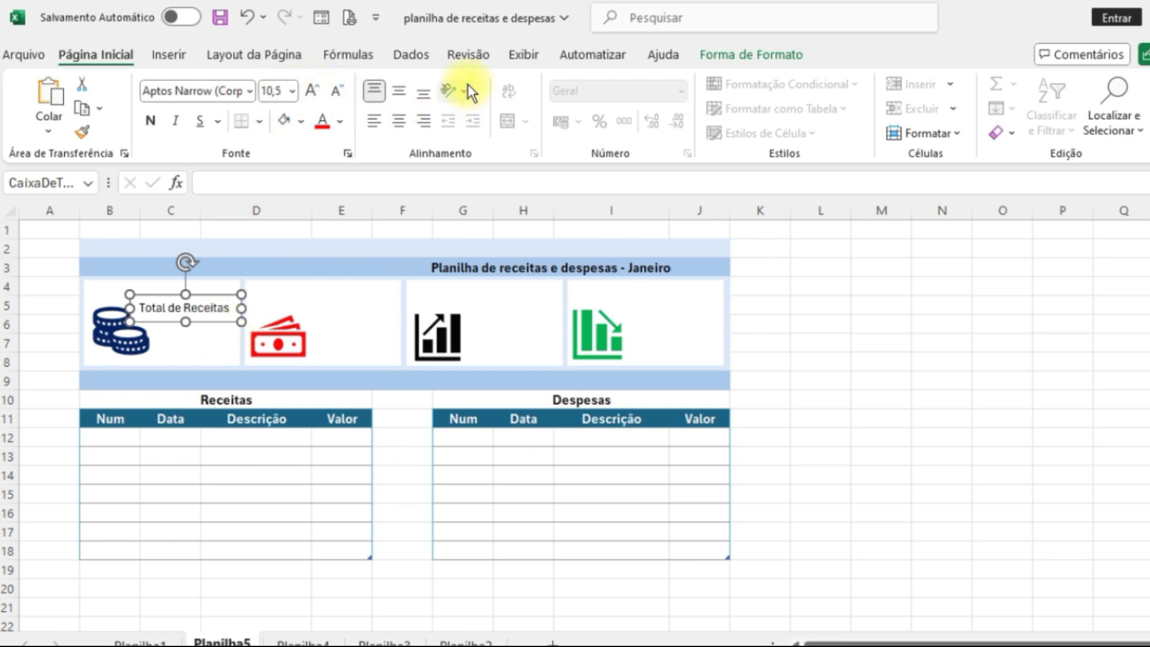
Remove the fill and outline of the "Total de Receitas" text box and make its text bold.
left_click(717, 54)
left_click(569, 85)
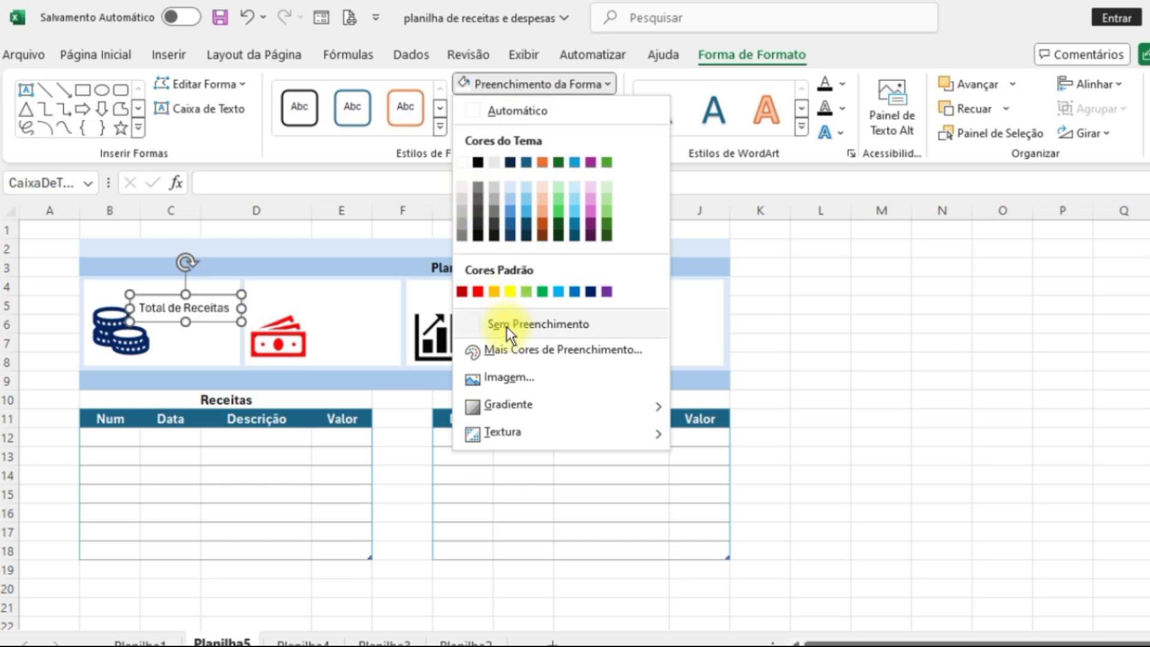
left_click(506, 326)
left_click(498, 107)
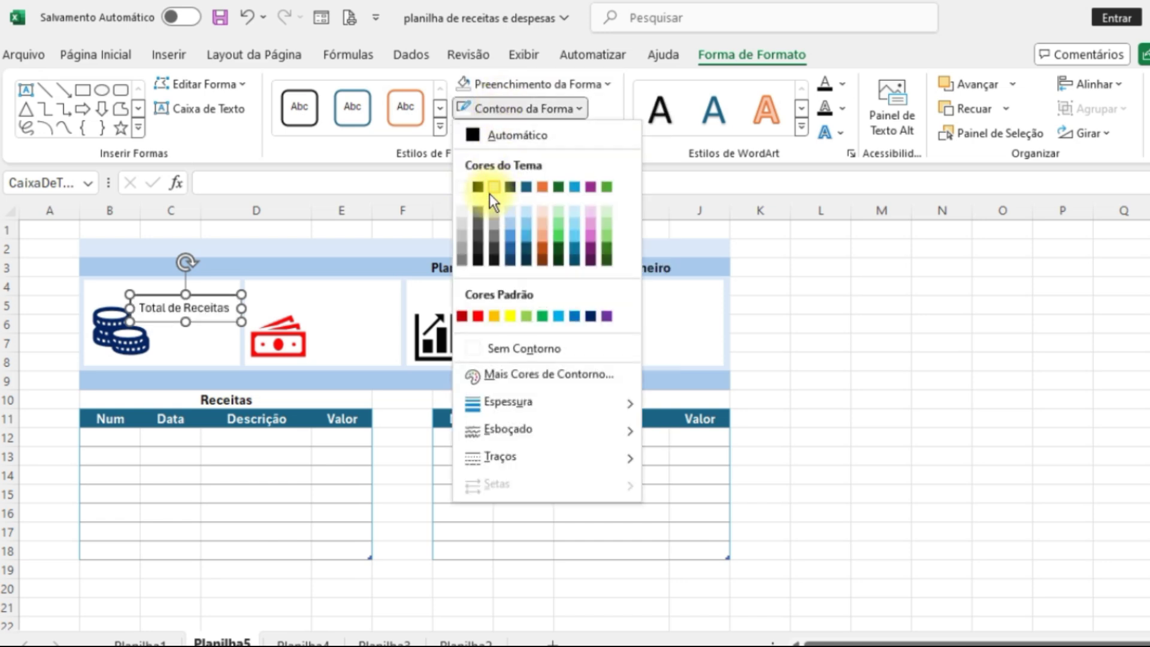
left_click(484, 348)
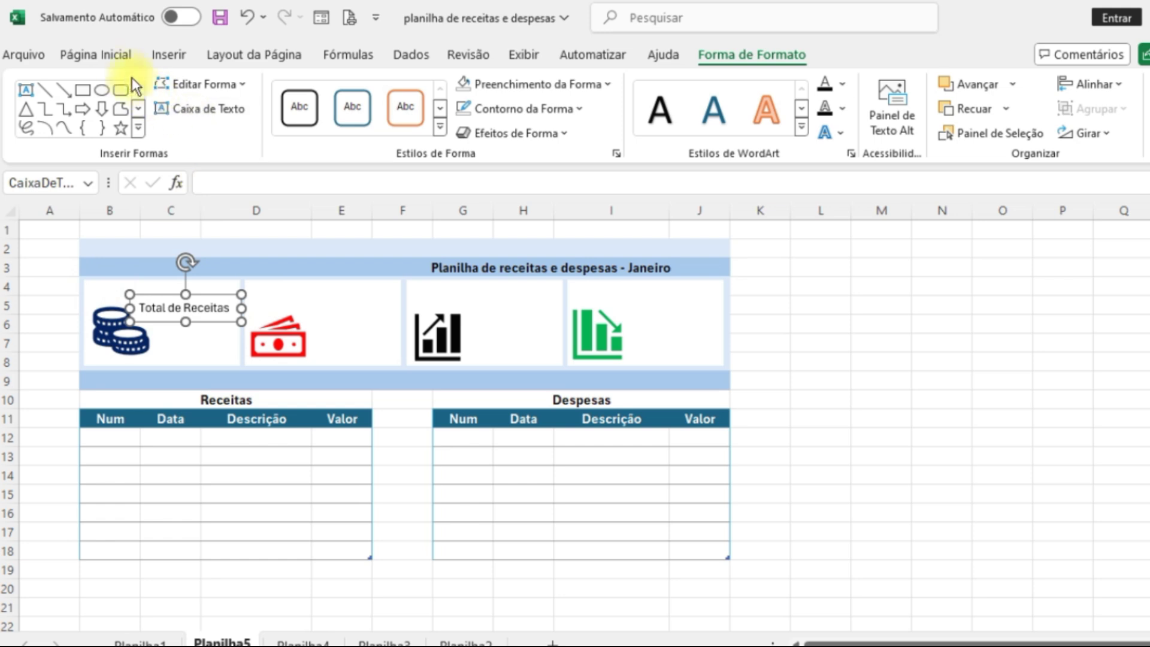
left_click(117, 59)
left_click(148, 120)
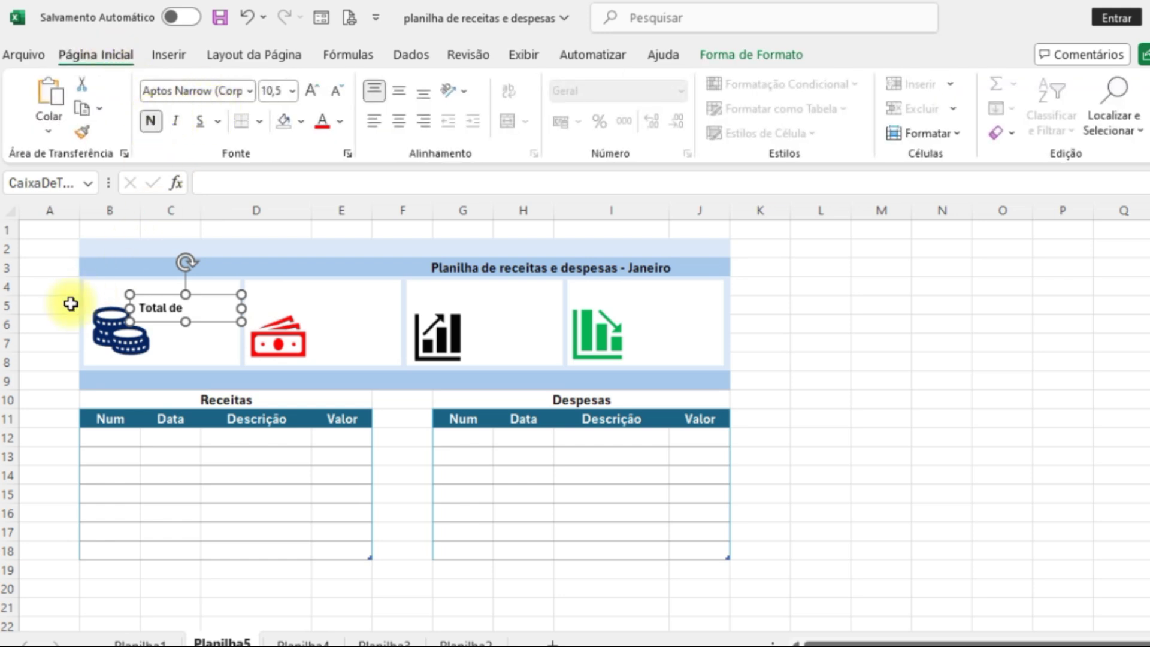
Copy the label onto the other three cards, then change the banknotes card's label to "Total de Despesas" and shift it slightly left.
left_click_drag(241, 310, 697, 314)
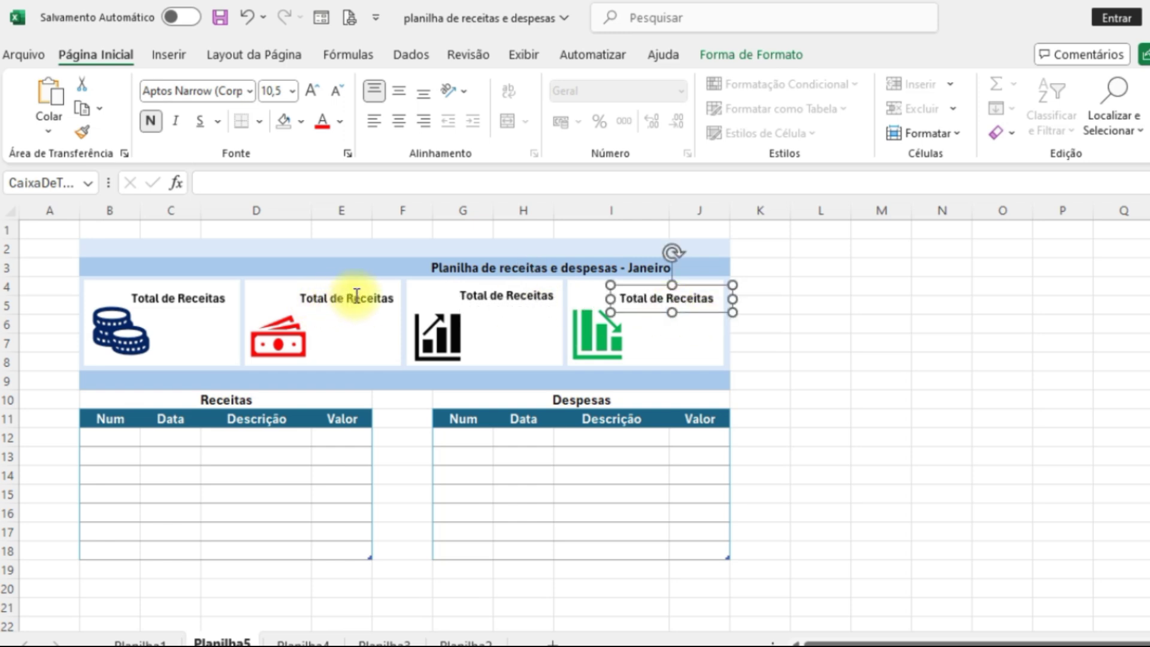
left_click_drag(347, 298, 387, 298)
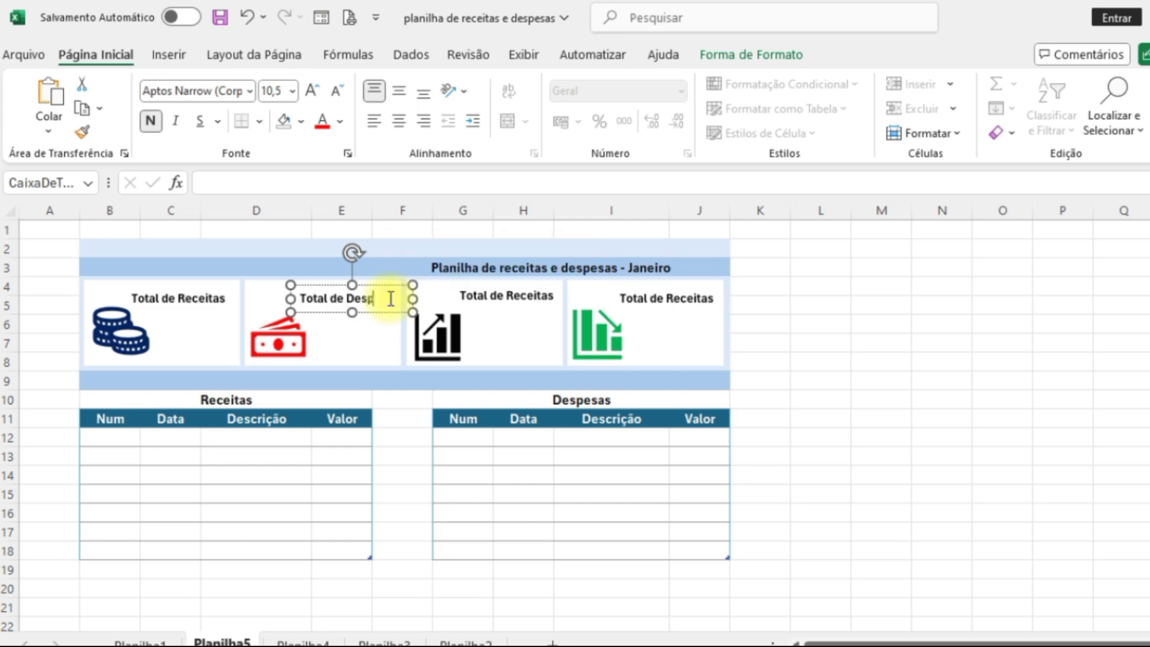
left_click_drag(369, 312, 360, 310)
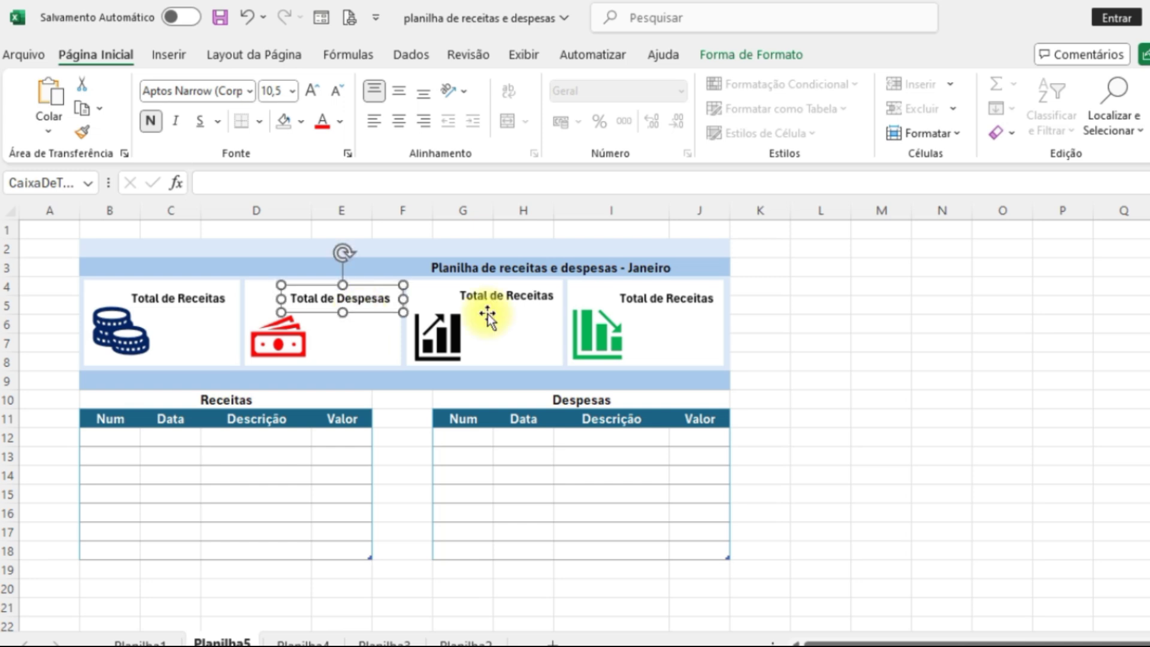
Change the third card's label to "Total de Lucro" and shift it slightly right within the card.
left_click(521, 297)
left_click_drag(508, 295, 564, 302)
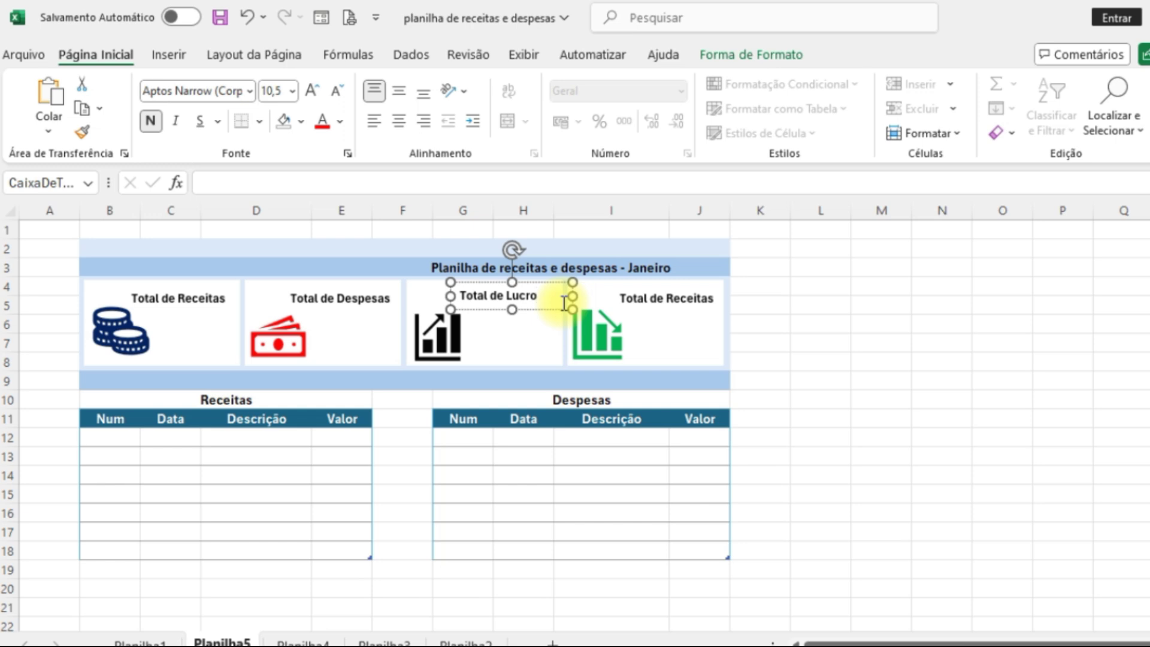
left_click_drag(572, 296, 554, 312)
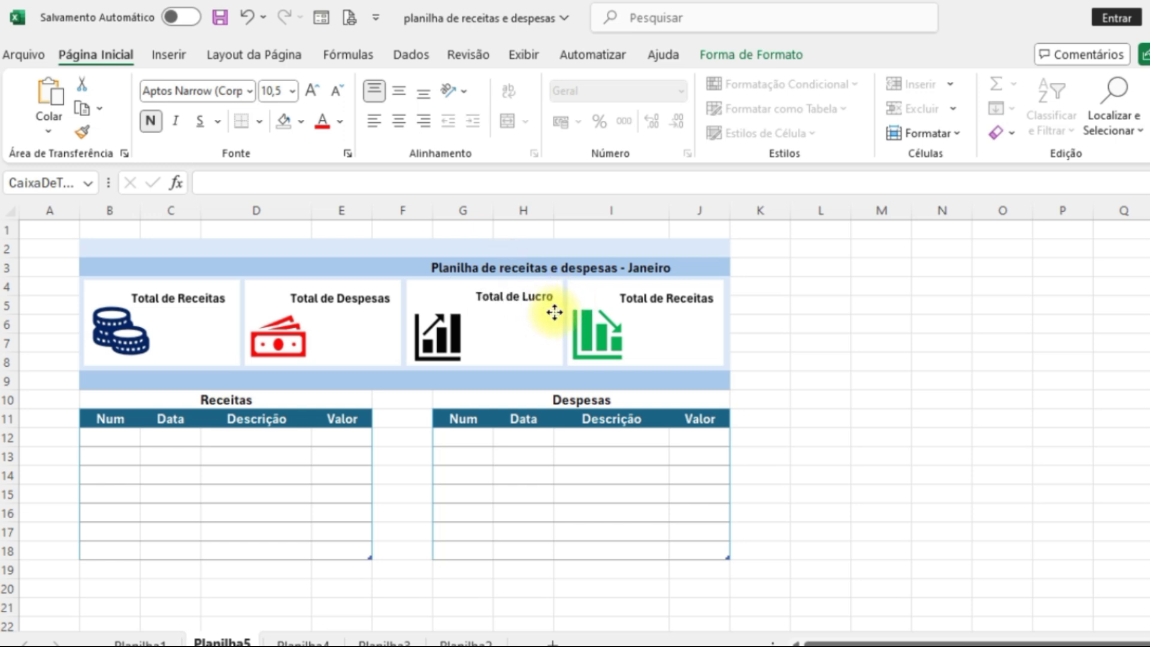
Change the fourth card's label to "Total de Prejuizo" and line it up with the other card labels.
left_click(672, 296)
left_click_drag(670, 299, 732, 301)
type("Prejuizo")
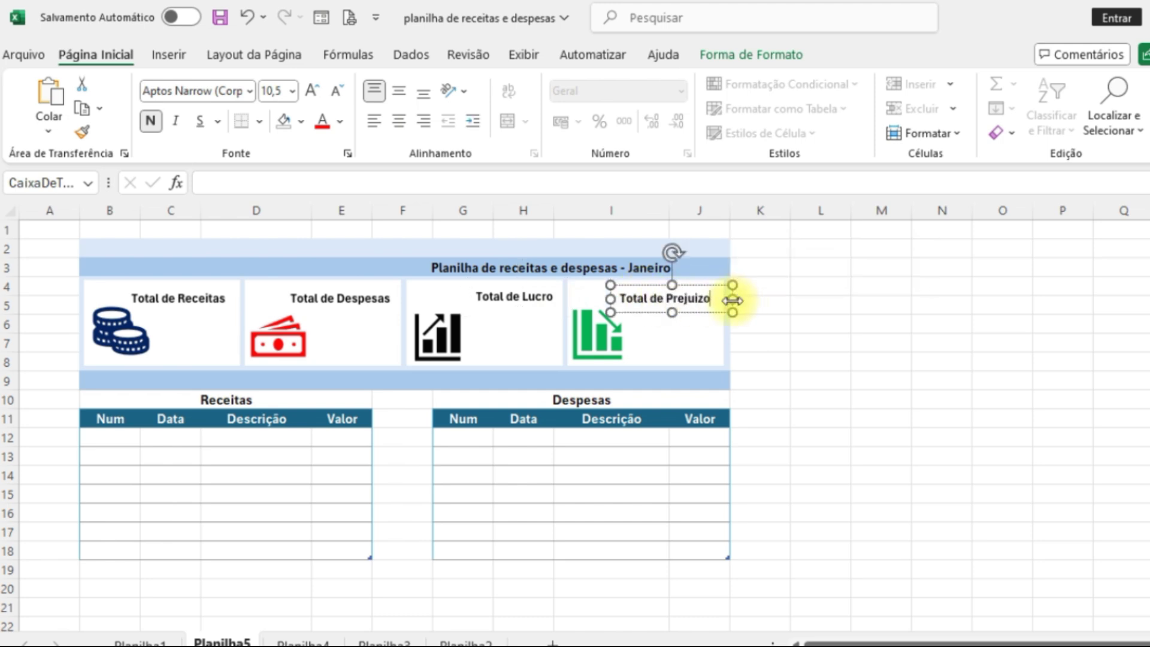
left_click(799, 304)
left_click(688, 311)
left_click_drag(689, 310, 692, 309)
left_click(692, 308)
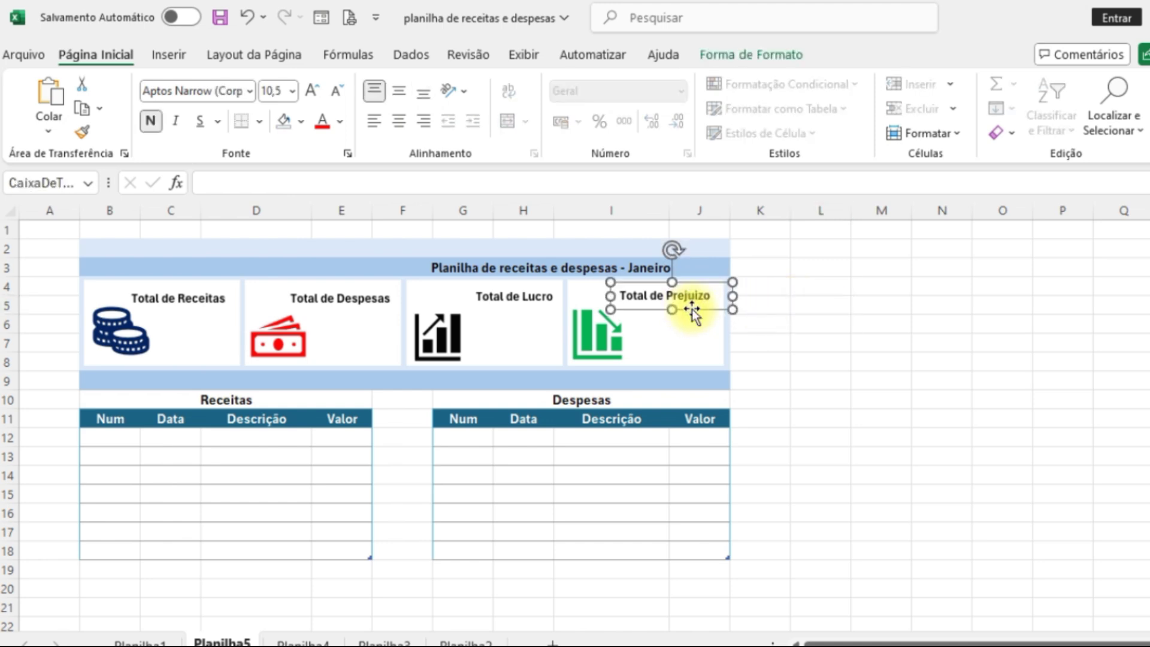
left_click_drag(693, 310, 693, 313)
Compare the empty Receitas and Despesas rows in Planilha5 with the filled tables in Planilha1.
left_click(132, 454)
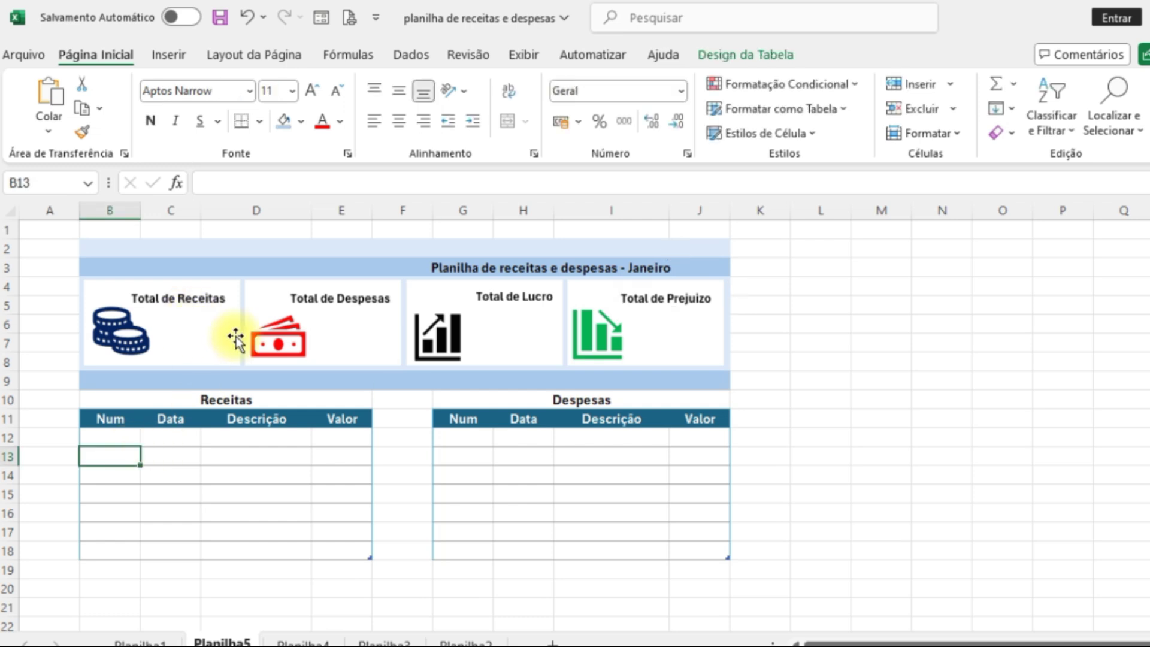
left_click(158, 453)
left_click_drag(95, 437, 321, 539)
left_click_drag(479, 435, 665, 539)
left_click(175, 454)
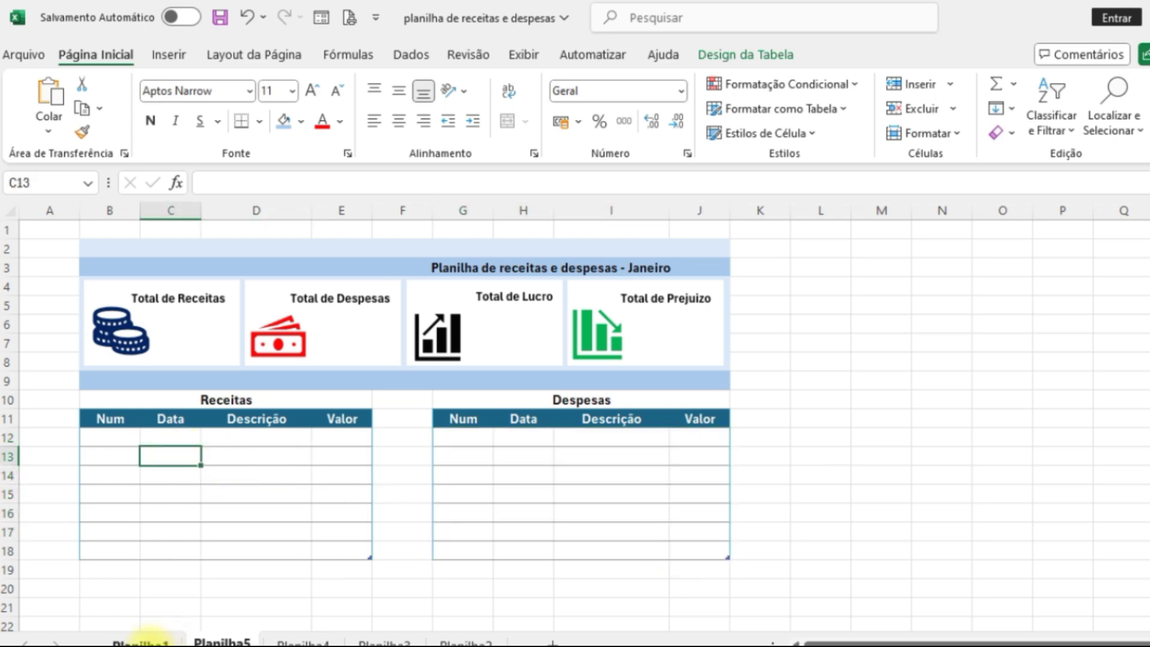
left_click(142, 641)
left_click(146, 486)
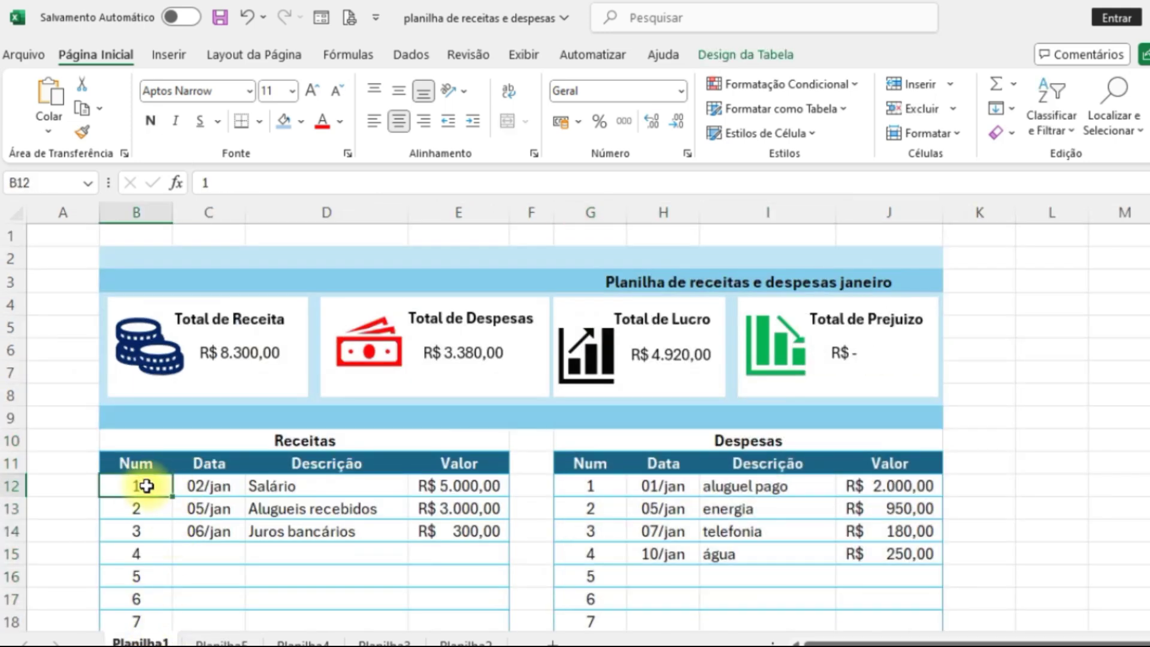
scroll(333, 577, "down", 1)
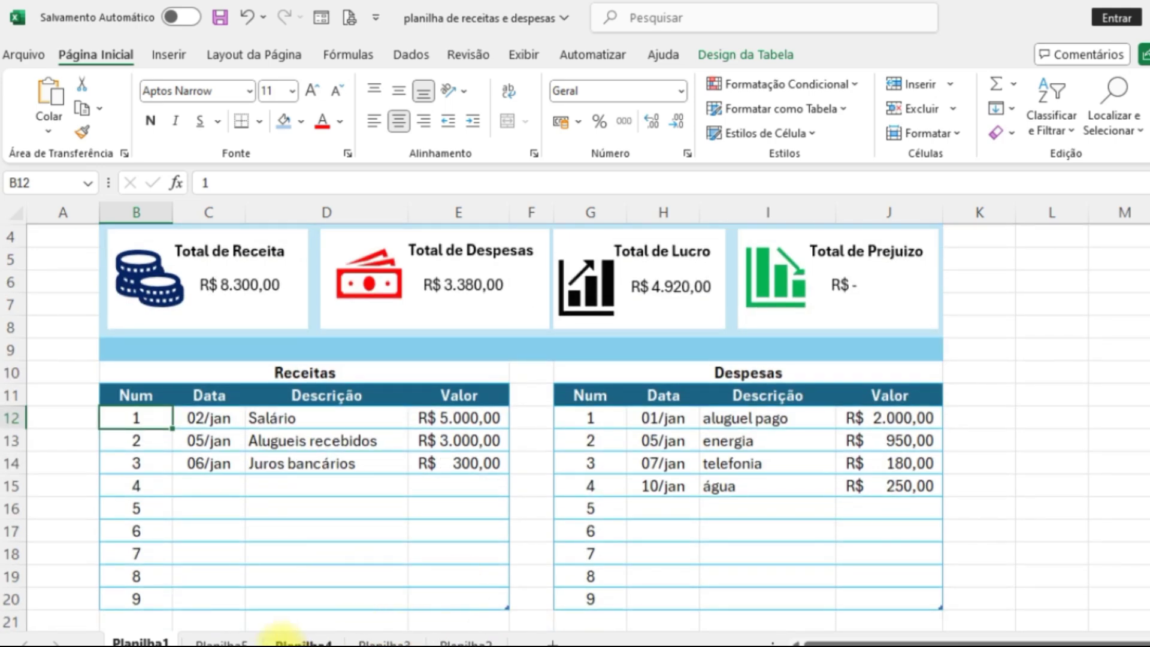
left_click(222, 640)
left_click_drag(113, 438, 123, 550)
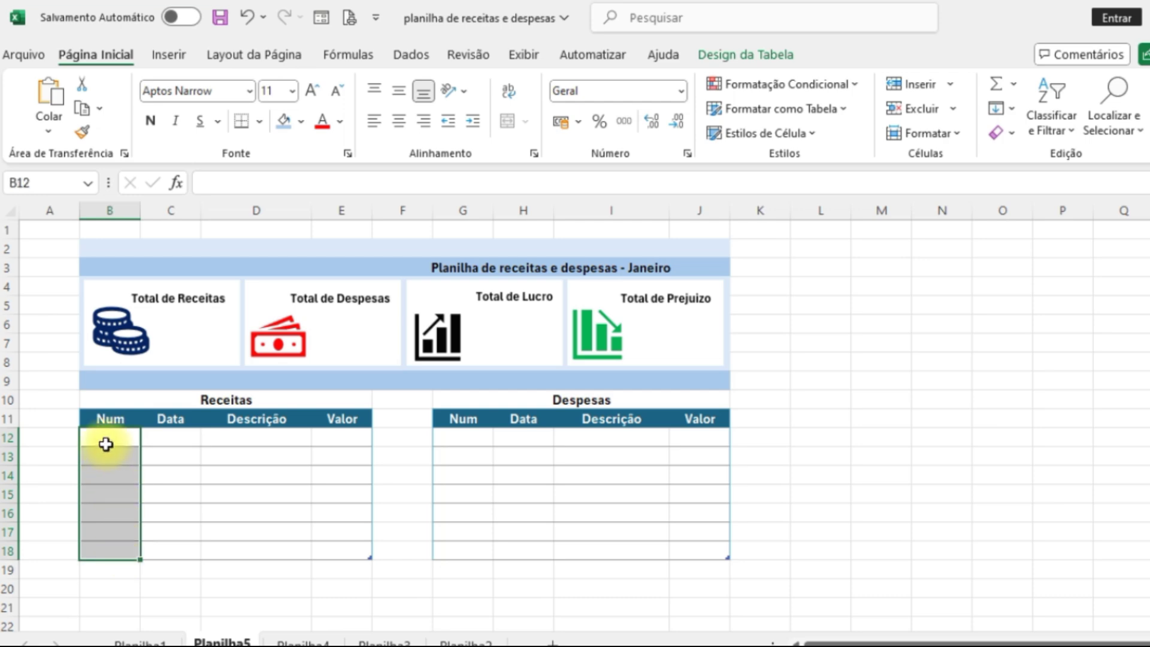
Copy Receitas entries 1 to 7 from Planilha1 into the Receitas table of Planilha5, starting at B12.
left_click(138, 641)
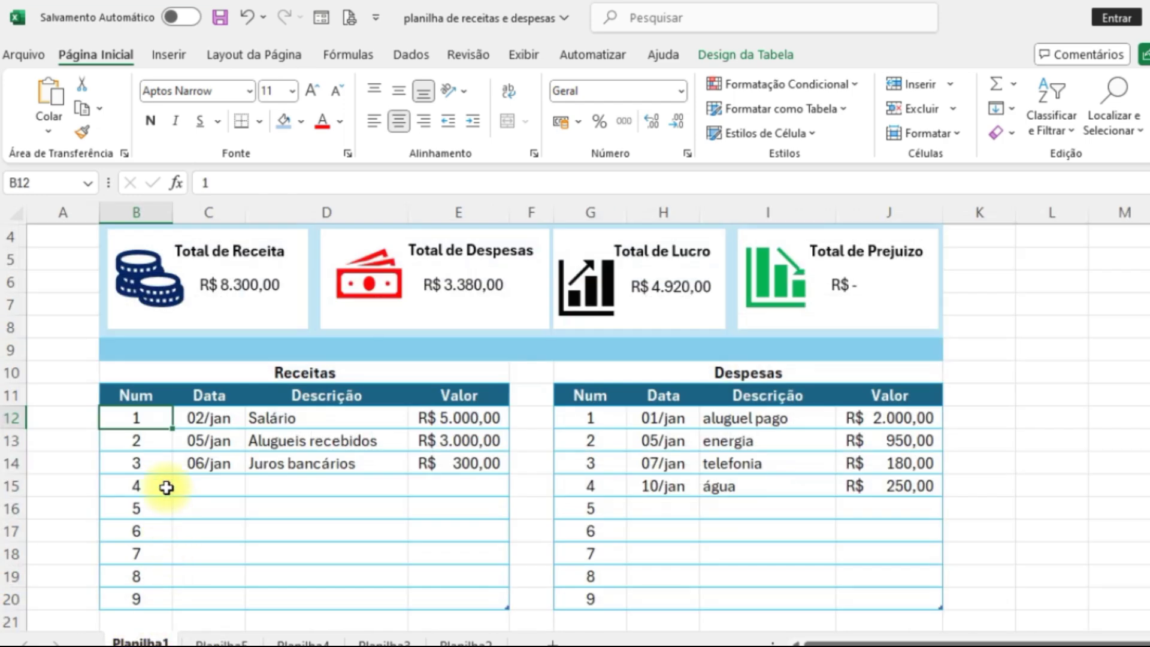
left_click_drag(146, 414, 441, 550)
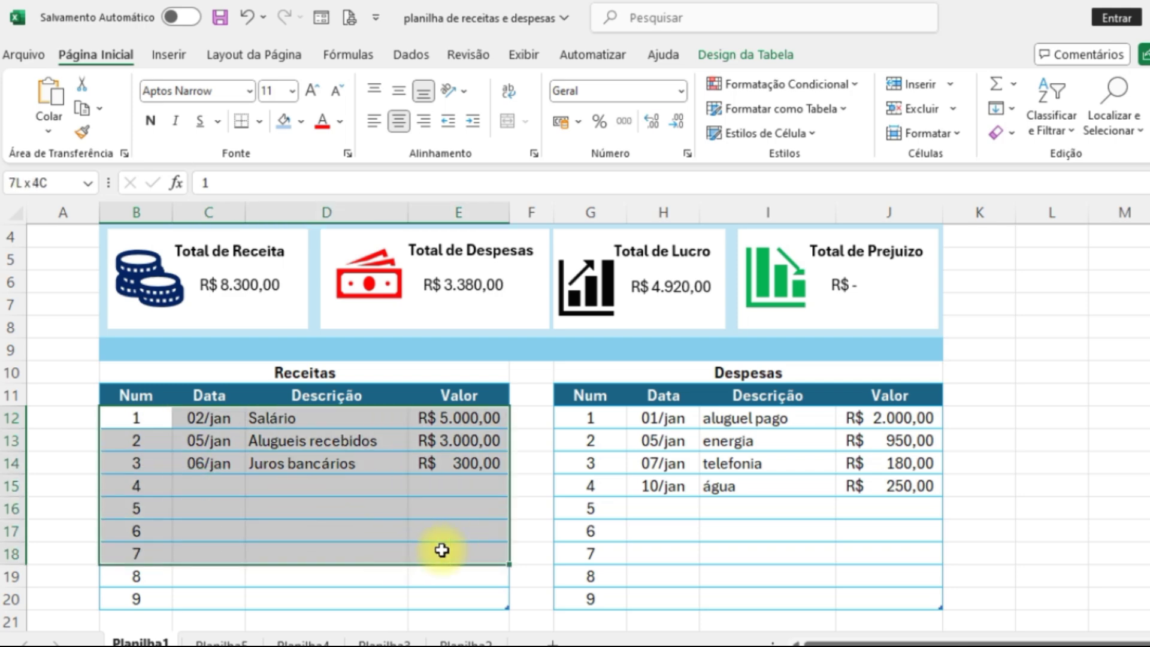
key("ctrl+c")
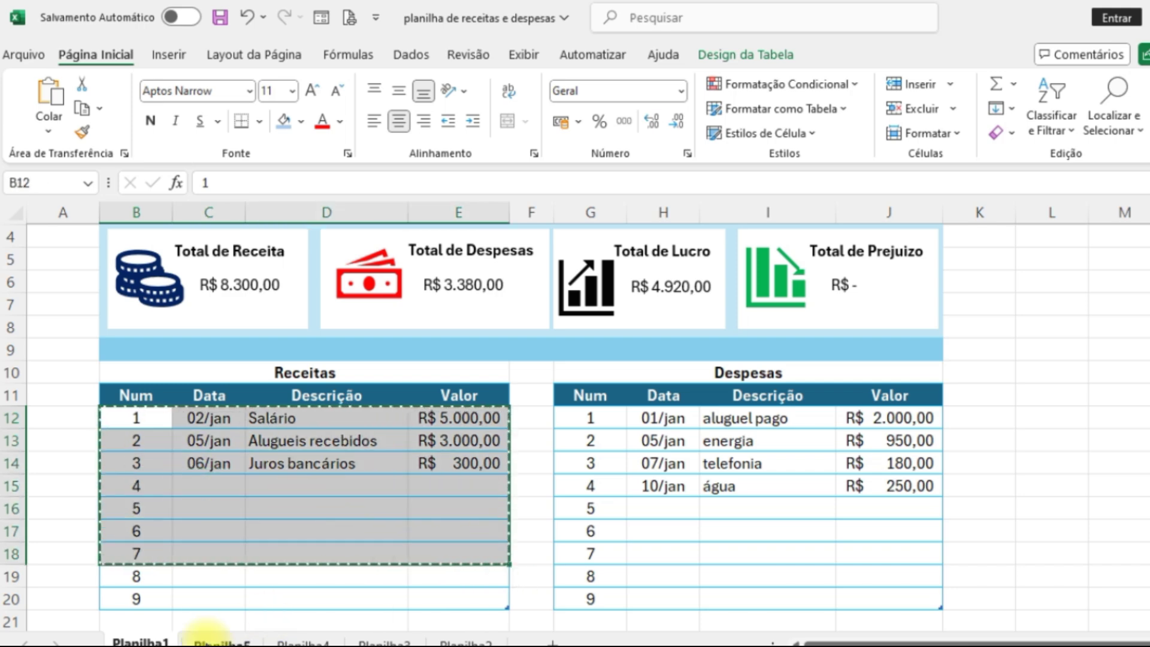
left_click(222, 641)
left_click(117, 436)
key("ctrl+v")
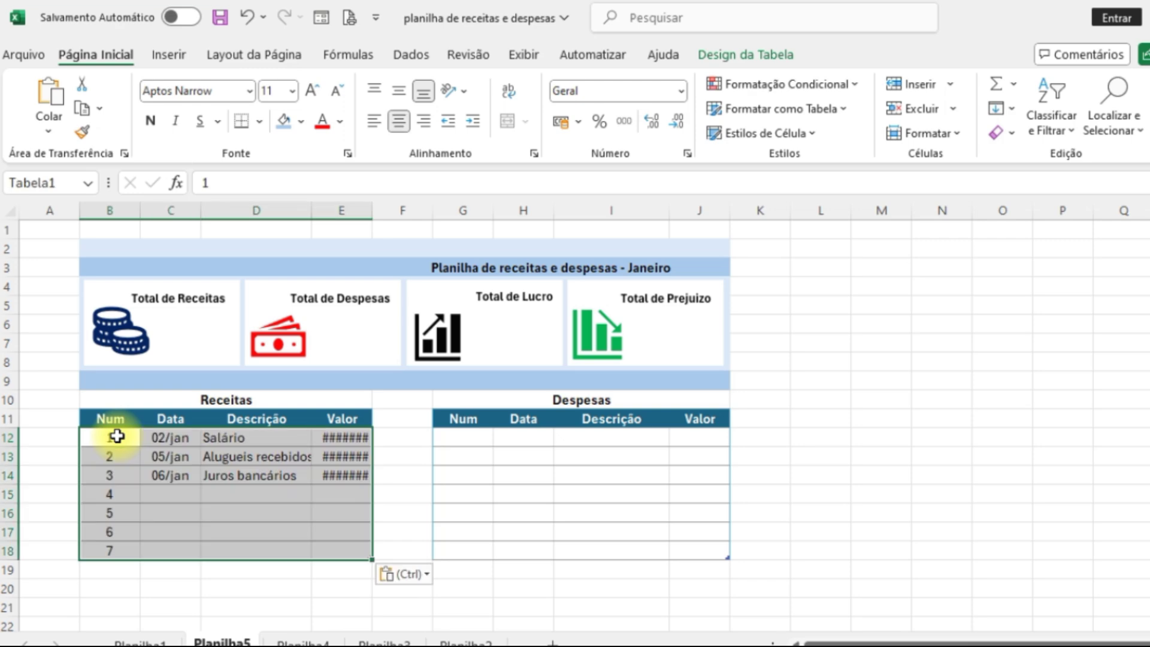
key("ctrl")
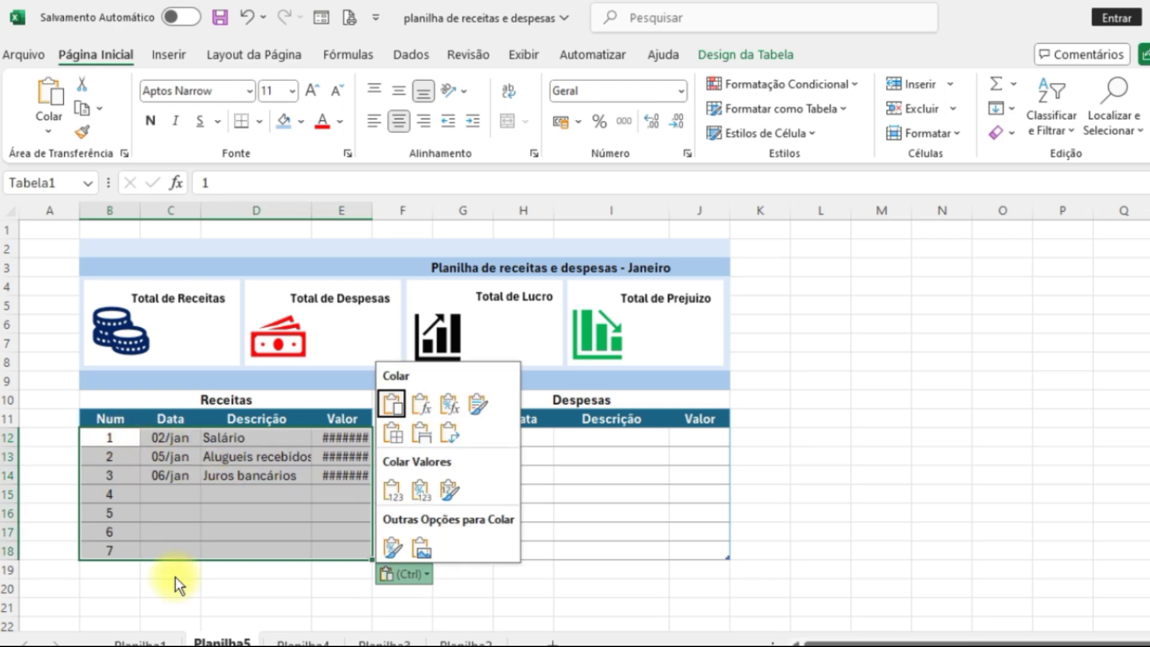
key("Escape")
Copy Despesas entries 1 to 7 from Planilha1 into the Despesas table of Planilha5, starting at G12.
left_click(155, 639)
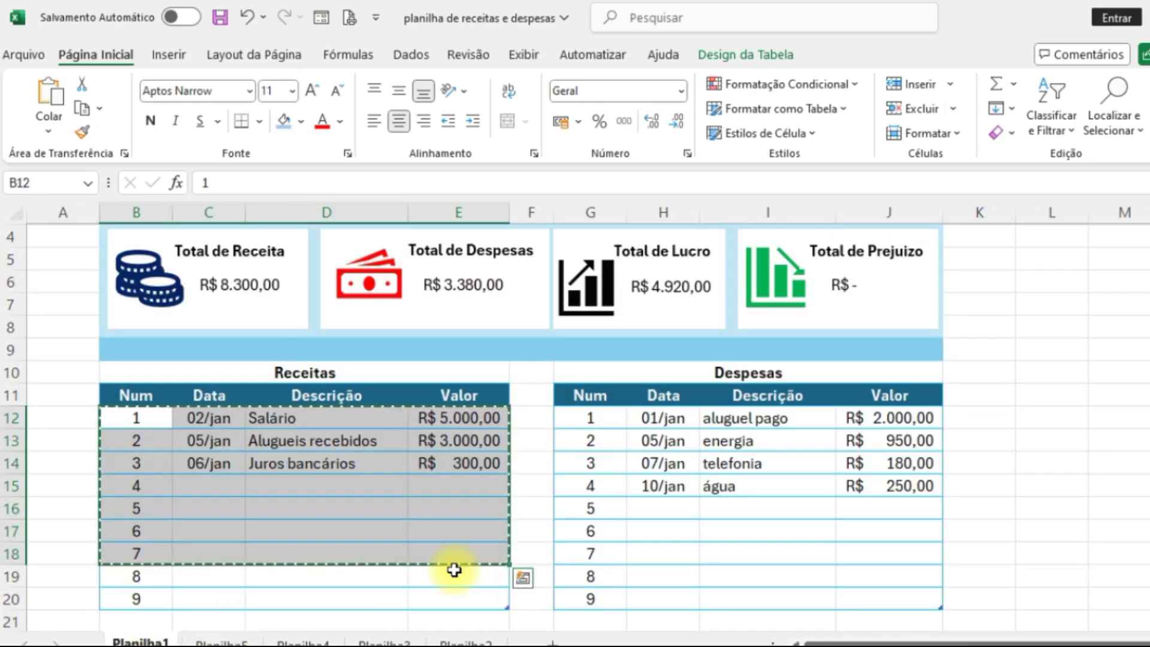
left_click_drag(599, 415, 911, 558)
key("ctrl+c")
left_click(236, 639)
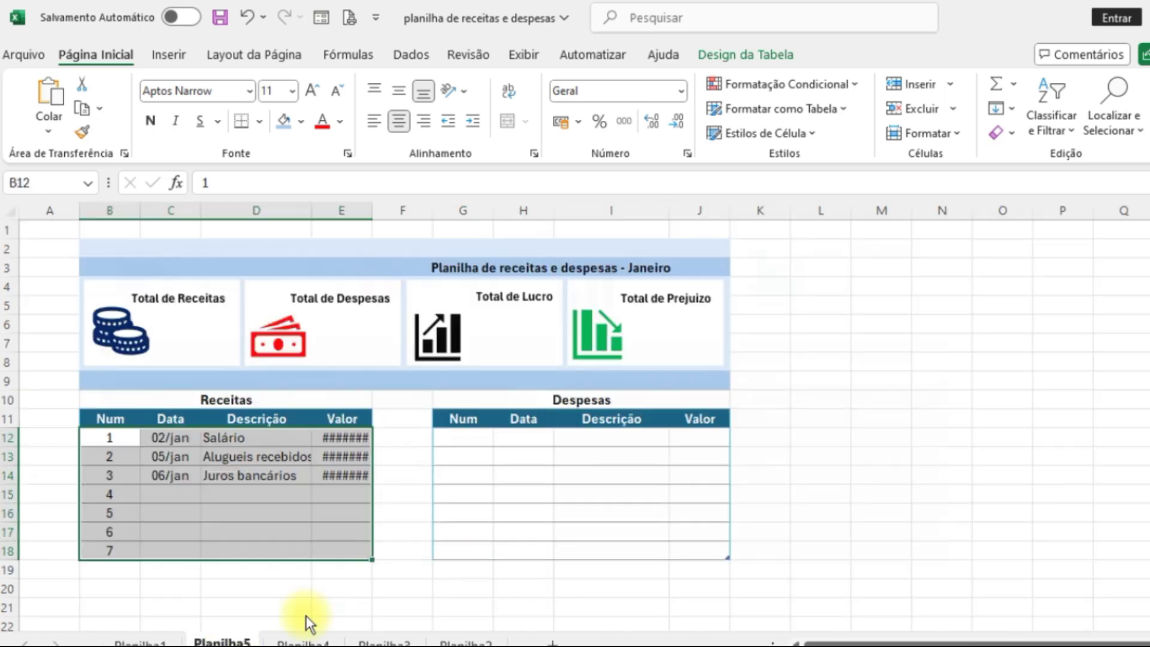
left_click(471, 437)
key("ctrl+v")
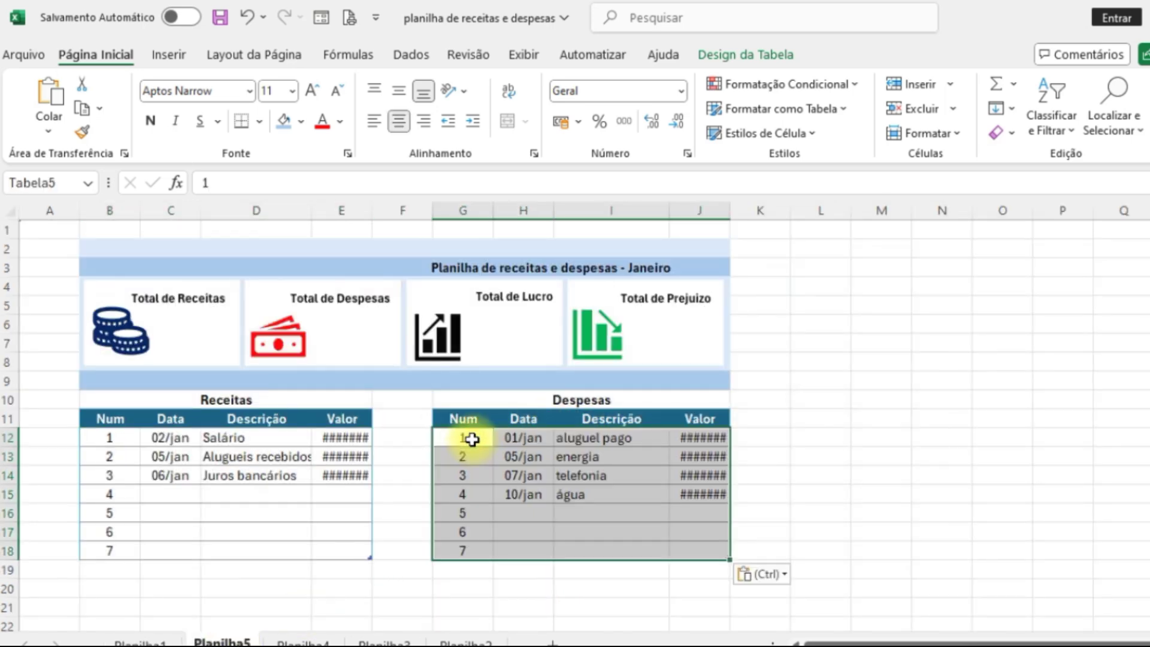
Widen both Valor columns, E and J, to fit the amounts, and column D to fit the Receitas descriptions.
left_click(344, 456)
left_click_drag(372, 211, 397, 221)
left_click_drag(755, 211, 809, 217)
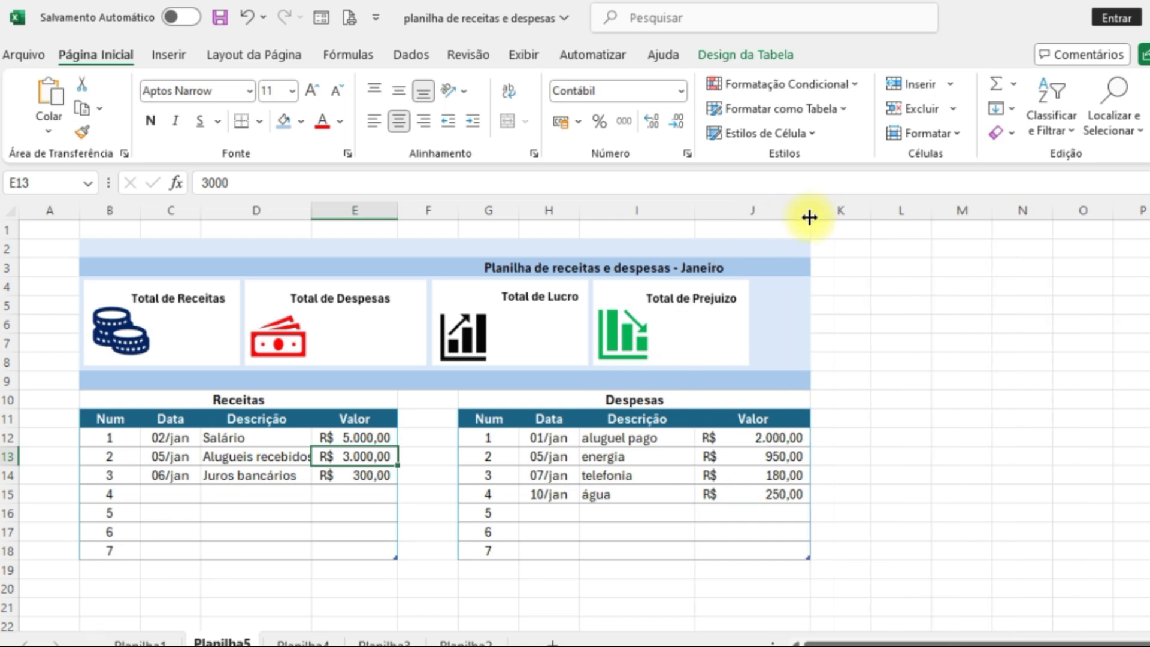
left_click(635, 450)
left_click_drag(311, 210, 326, 215)
left_click_drag(163, 436, 329, 496)
left_click_drag(554, 439, 770, 501)
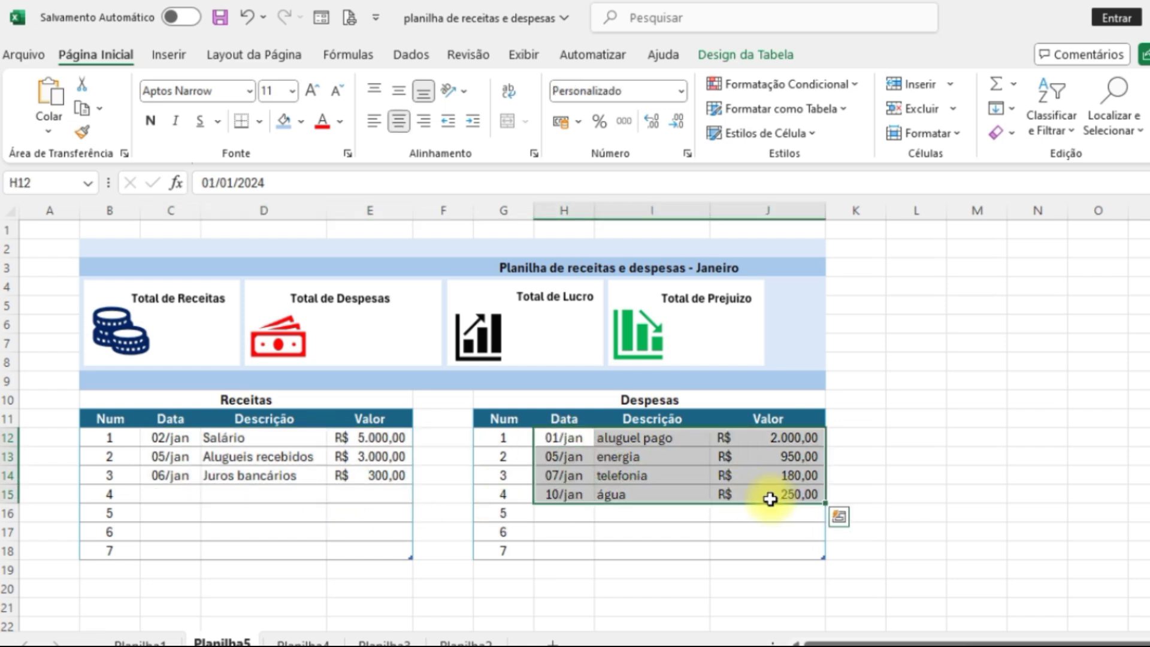
left_click(407, 462)
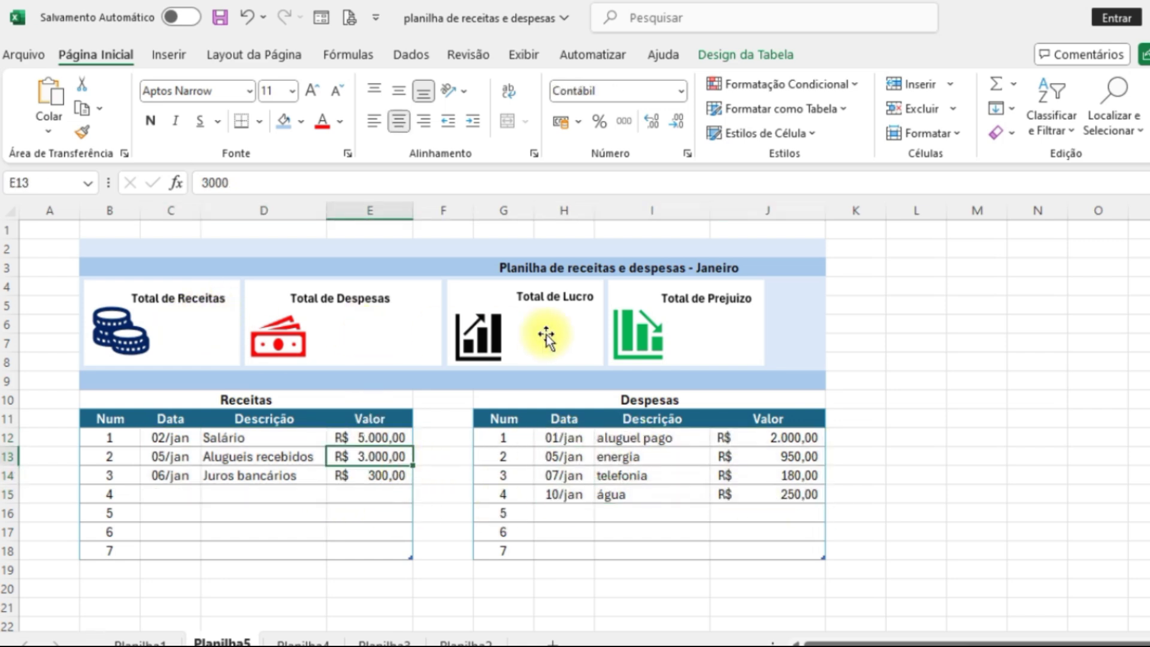
left_click(729, 339)
left_click(874, 379)
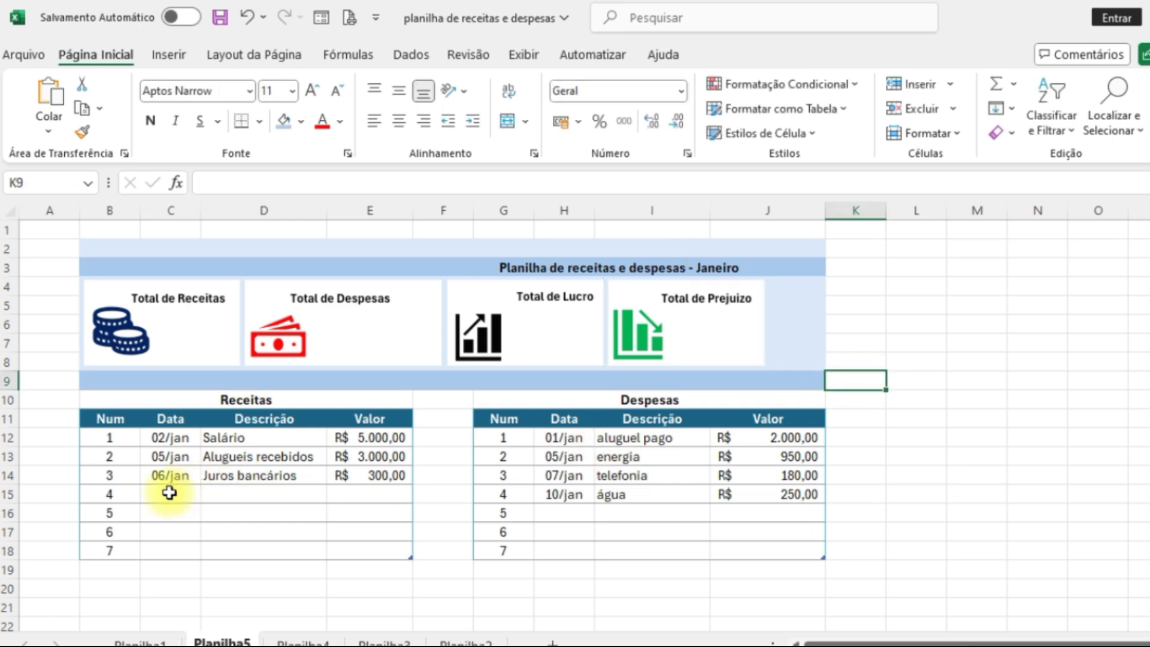
Add a new blank worksheet after Planilha5.
left_click(551, 643)
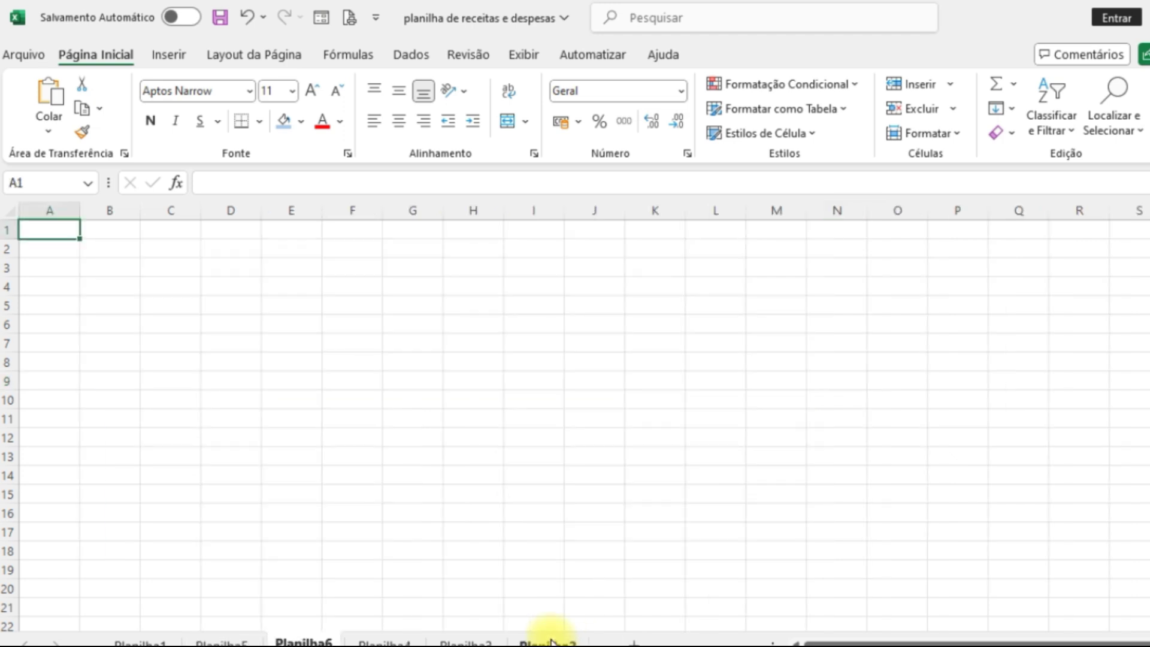
Enter the headings Total de Receitas, Total de Despesas, Total de Lucro and Total de prejuizo in B2:E2 of Planilha6.
left_click(110, 257)
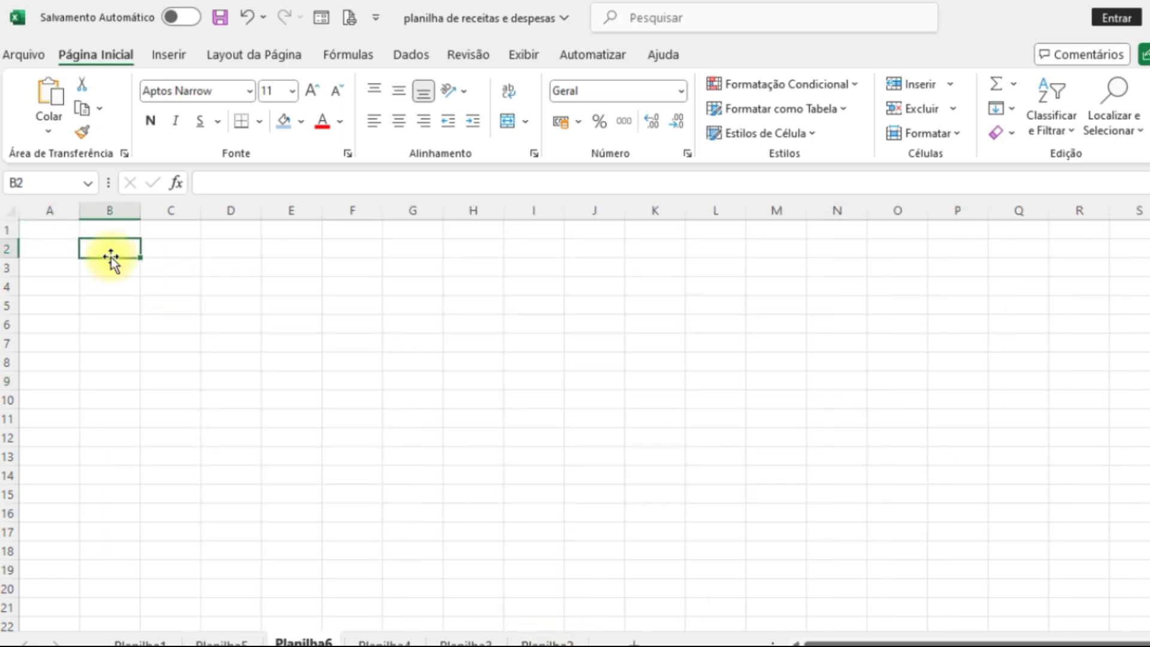
type("Total de Receitas")
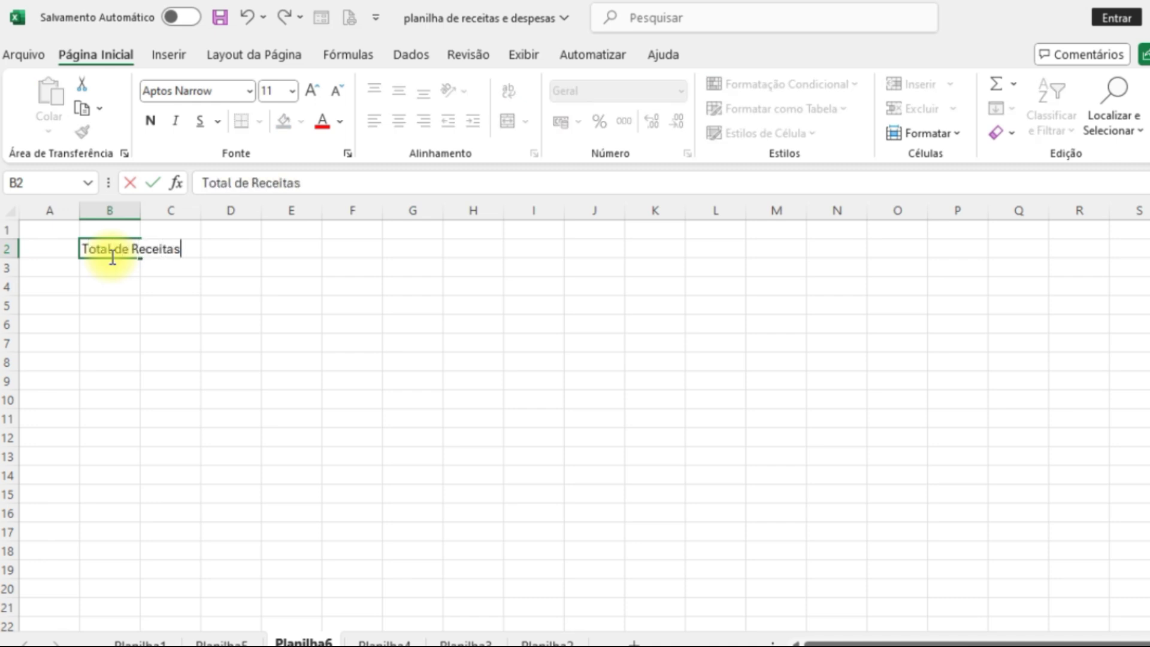
key("Tab")
type("To")
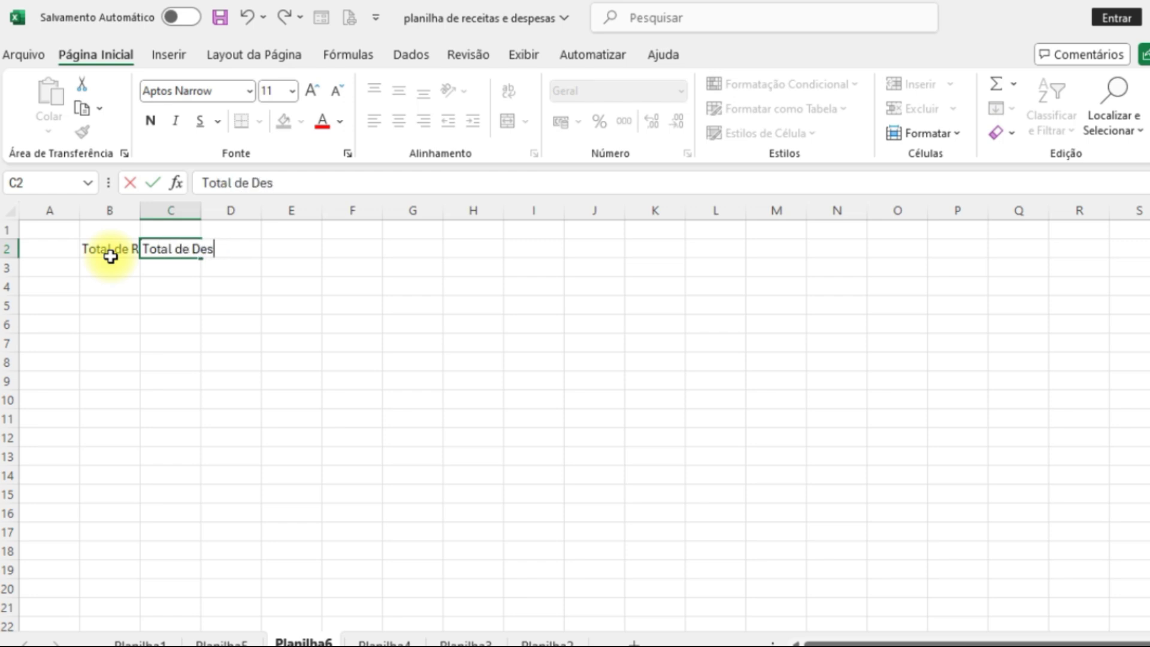
type("tal de Despesas")
key("Tab")
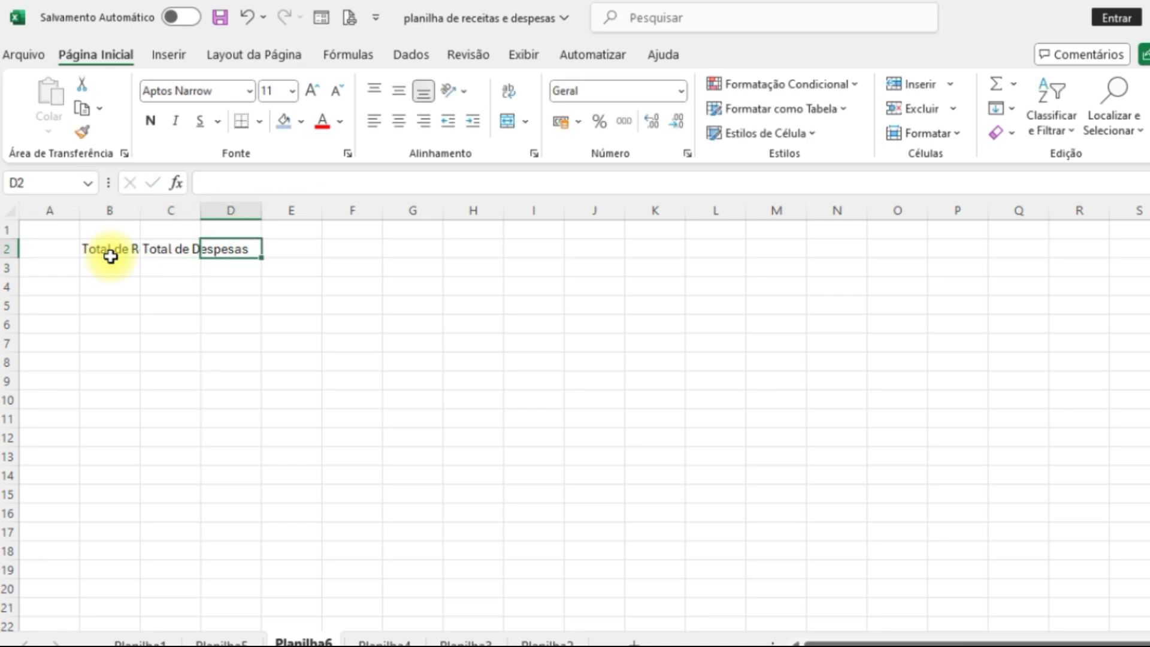
type("Total de Lucro")
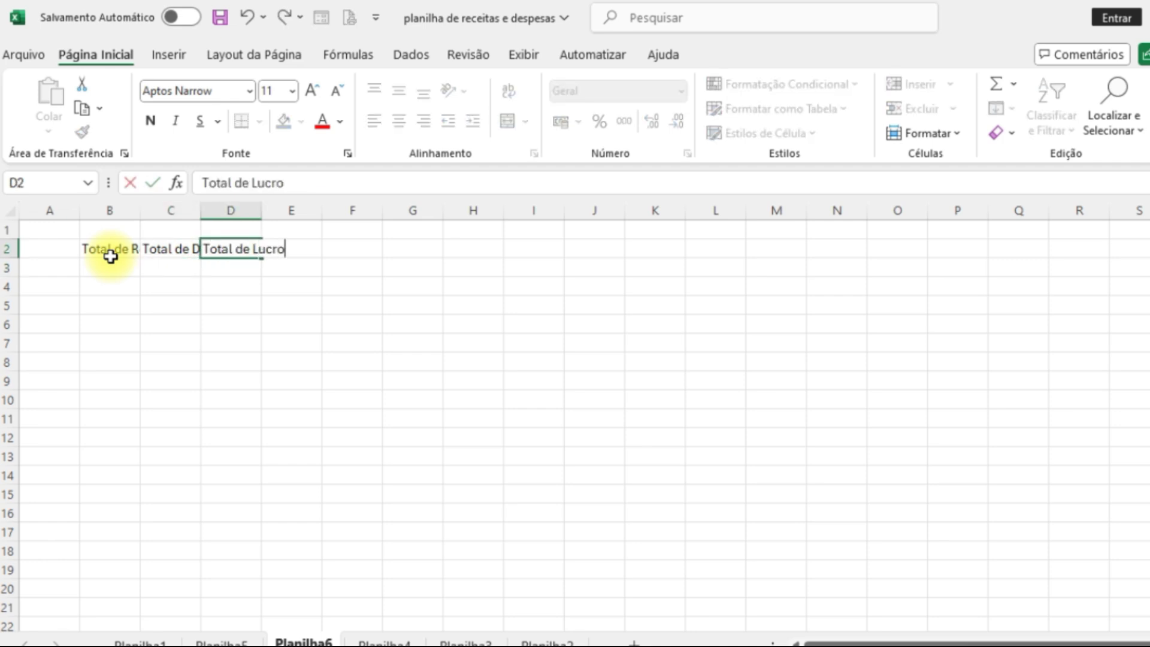
key("Return")
key("Up")
key("Right")
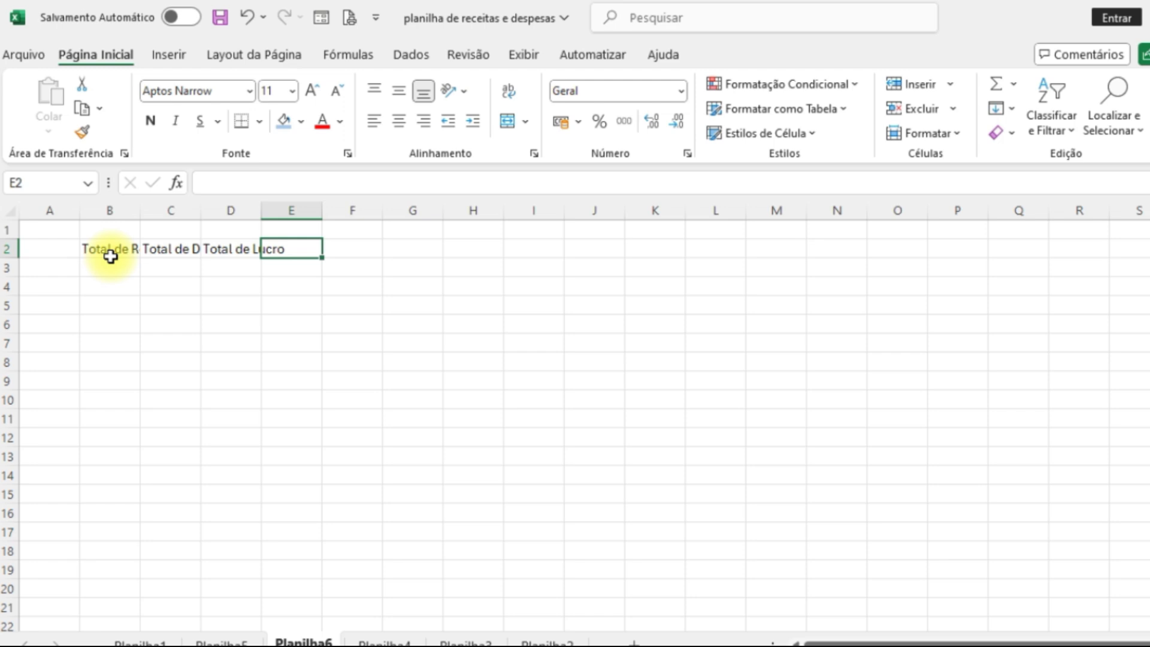
type("Total de prejuizo")
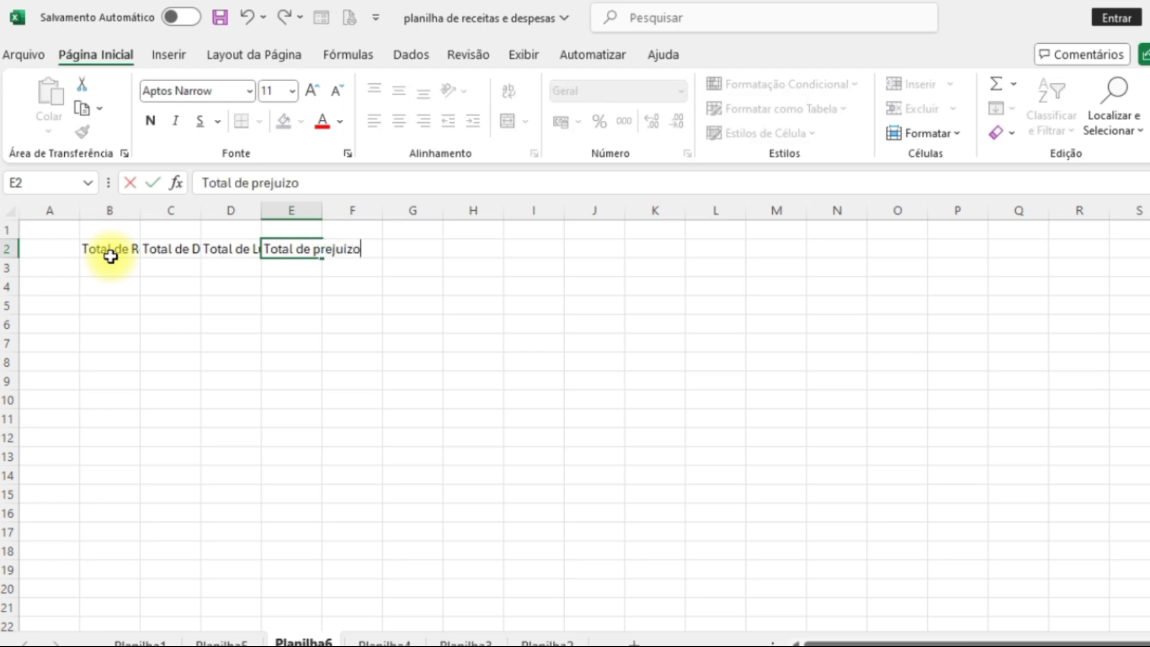
key("Return")
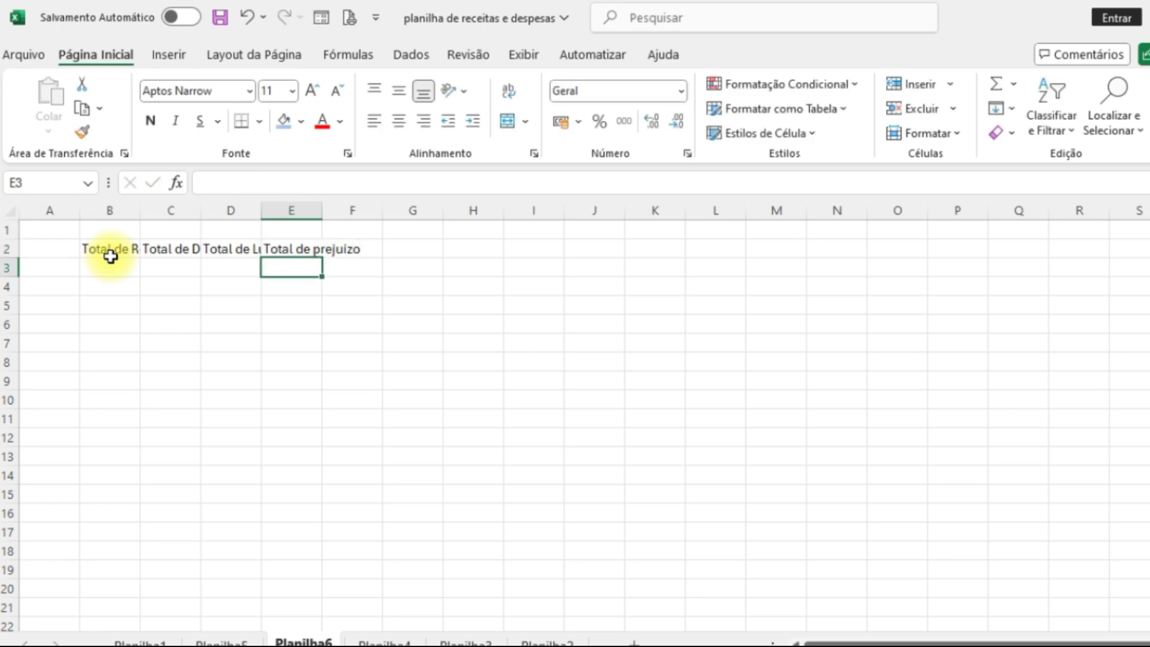
Autofit the widths of columns B to E to their headings.
left_click_drag(109, 211, 359, 213)
double_click(322, 211)
left_click(174, 318)
In B3, total the income with a SOMA formula over the Valor column of the Receitas table in Planilha5.
left_click(168, 267)
type("=soma(")
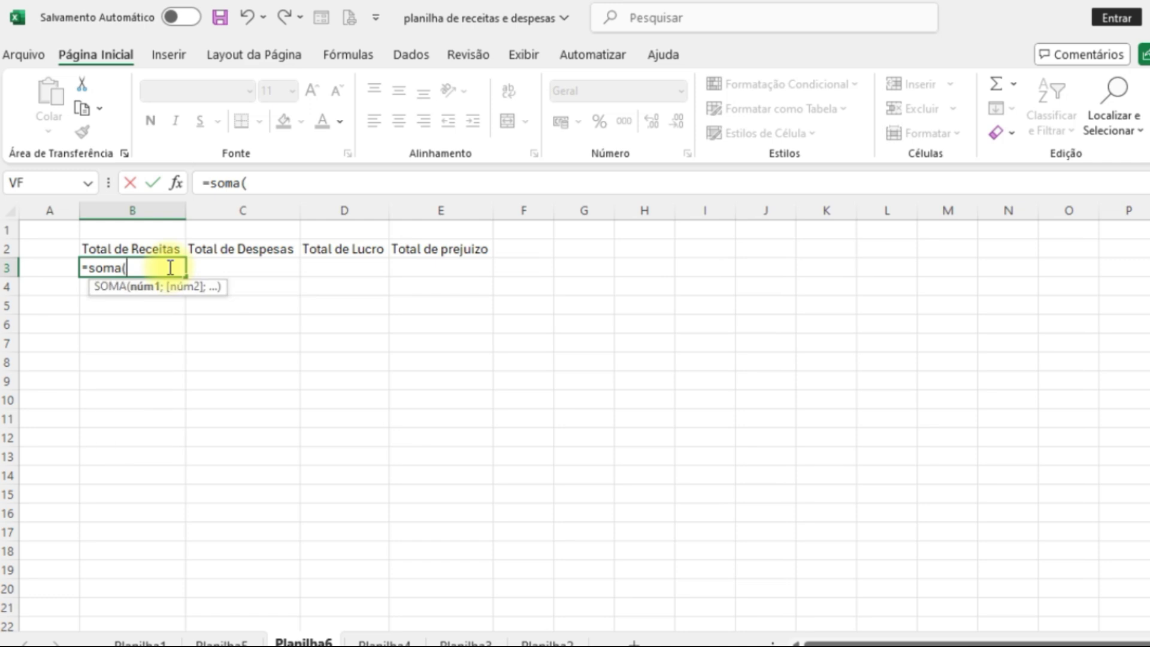
left_click(222, 643)
left_click_drag(369, 438, 393, 554)
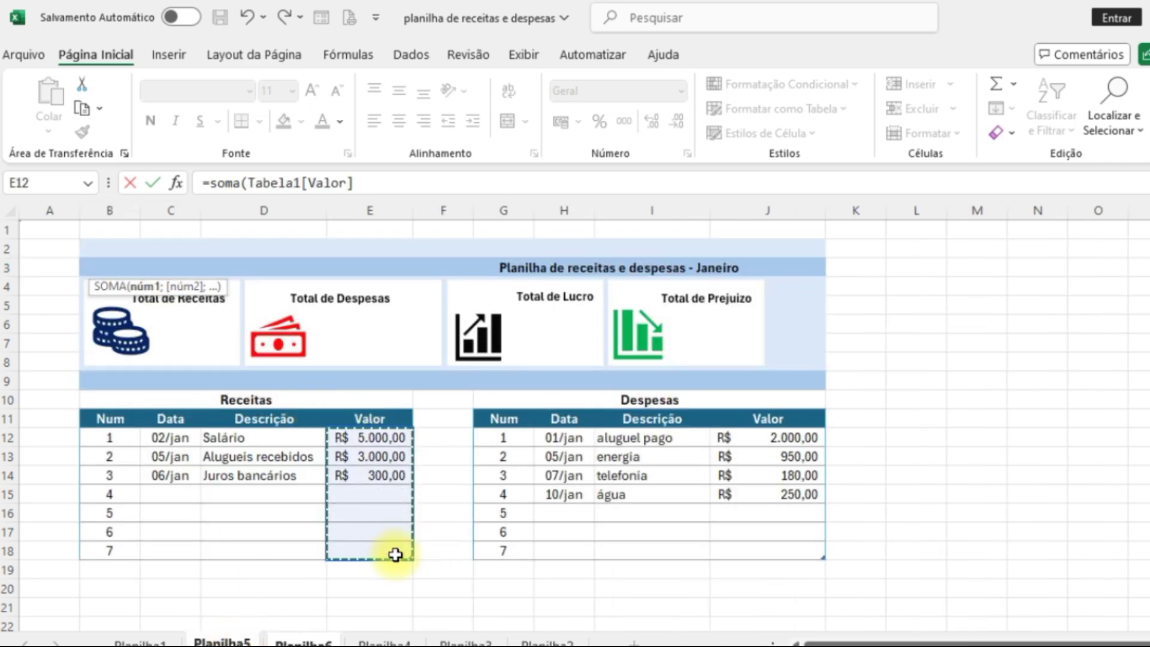
key("Return")
In C3, total the expenses with a SOMA formula over the Valor column of the Despesas table in Planilha5.
left_click(243, 266)
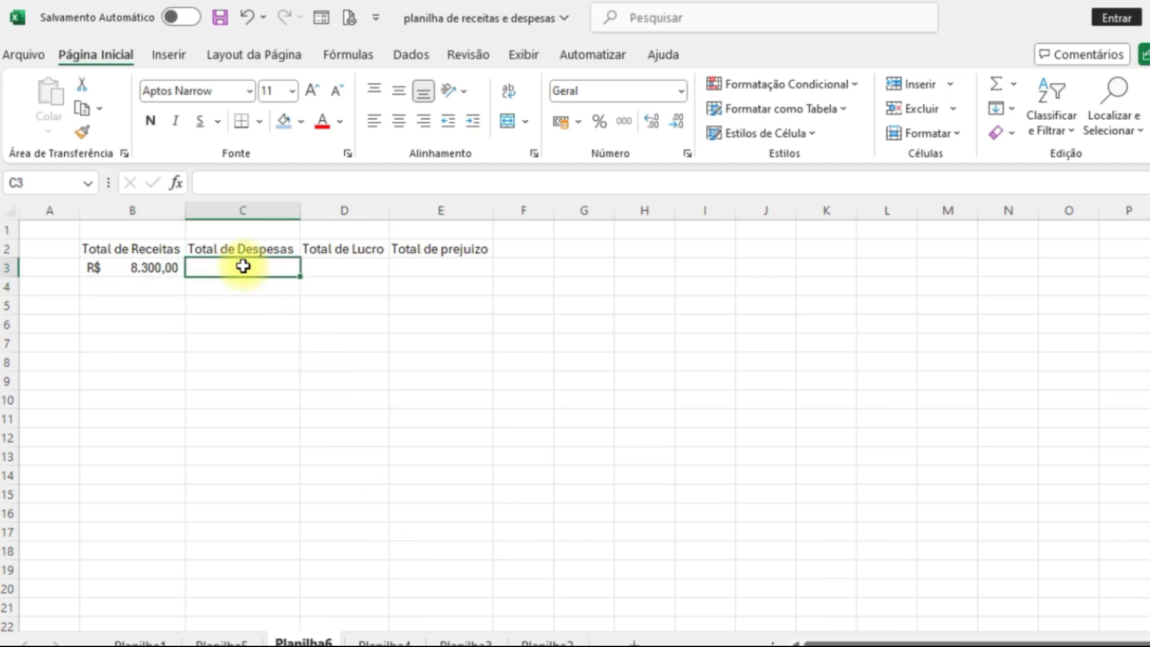
type("=soma(")
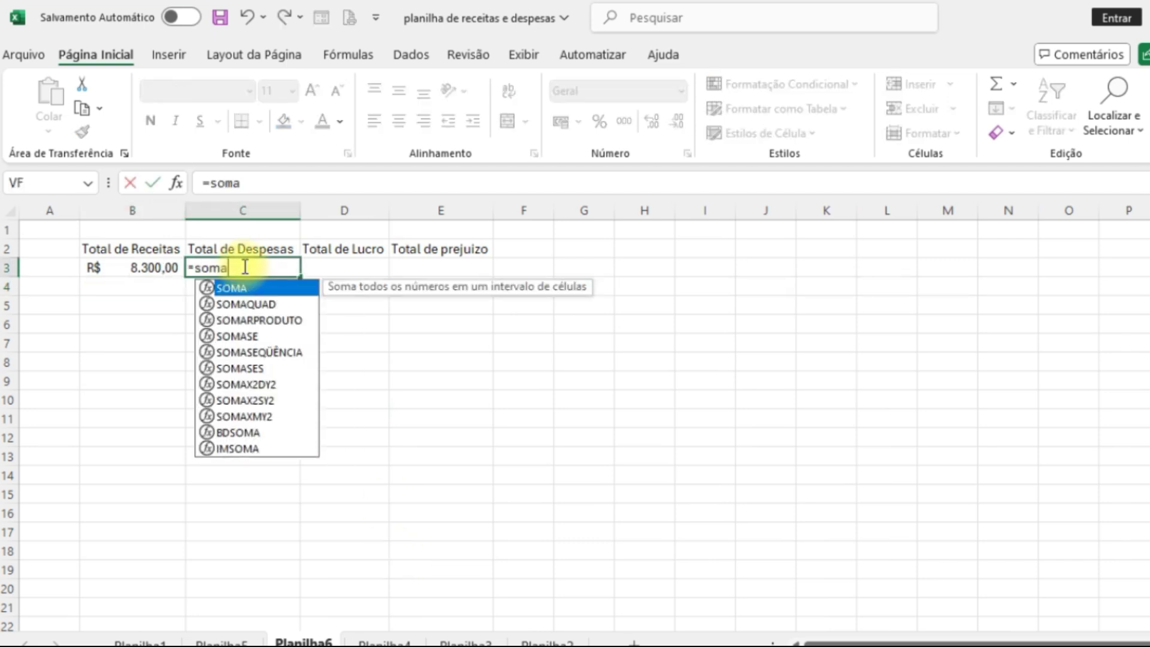
left_click(221, 636)
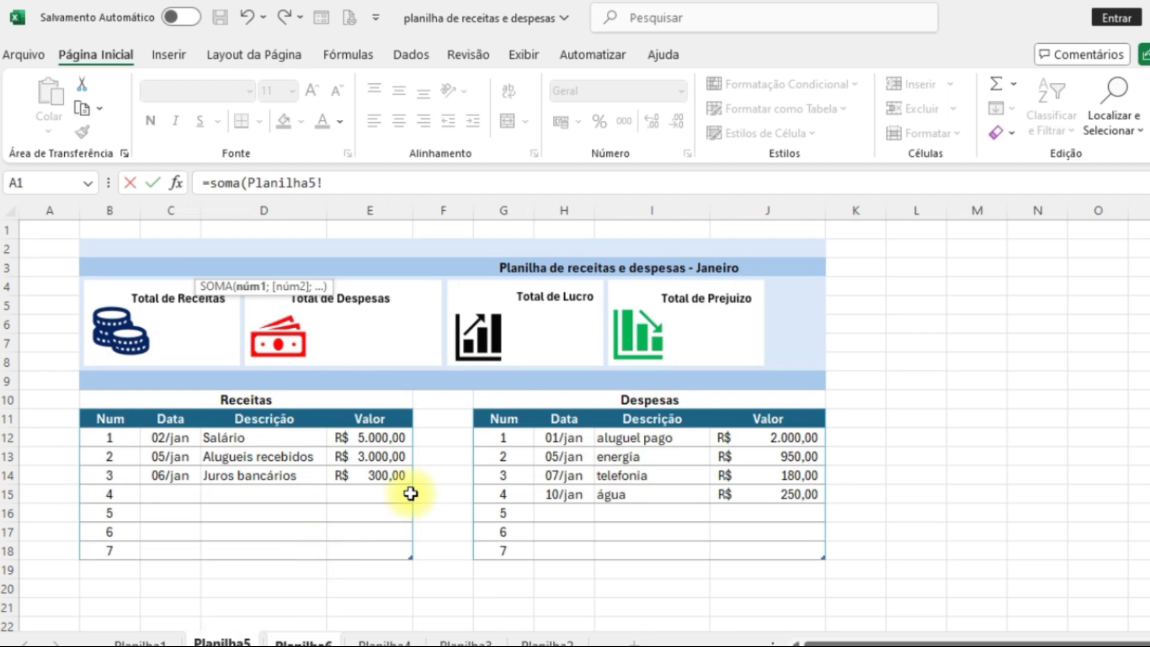
left_click_drag(796, 437, 806, 551)
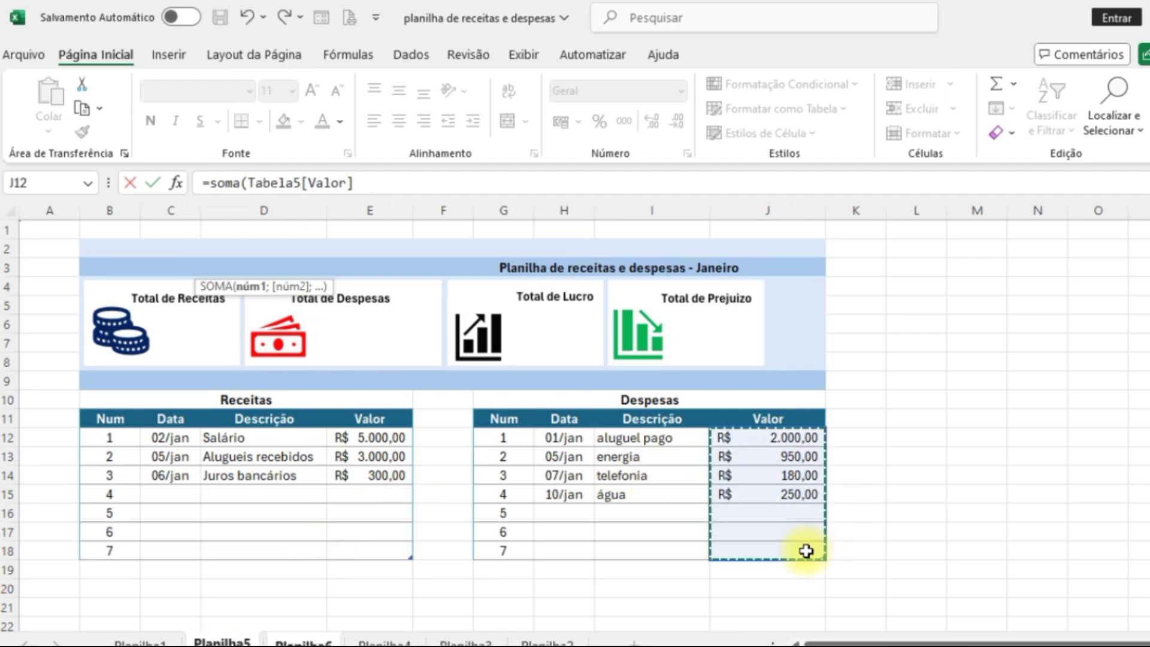
key("Return")
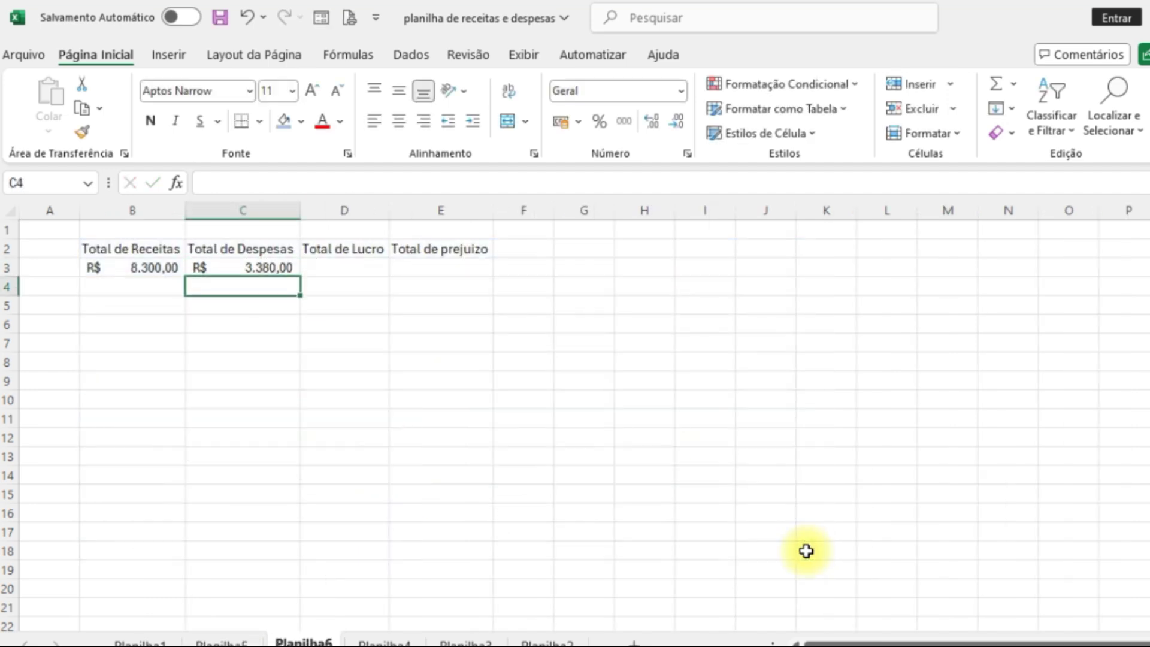
Calculate the profit in D3 with =SE(B3>C3;B3-C3;0) and give the cell the Contábil number format.
left_click(345, 264)
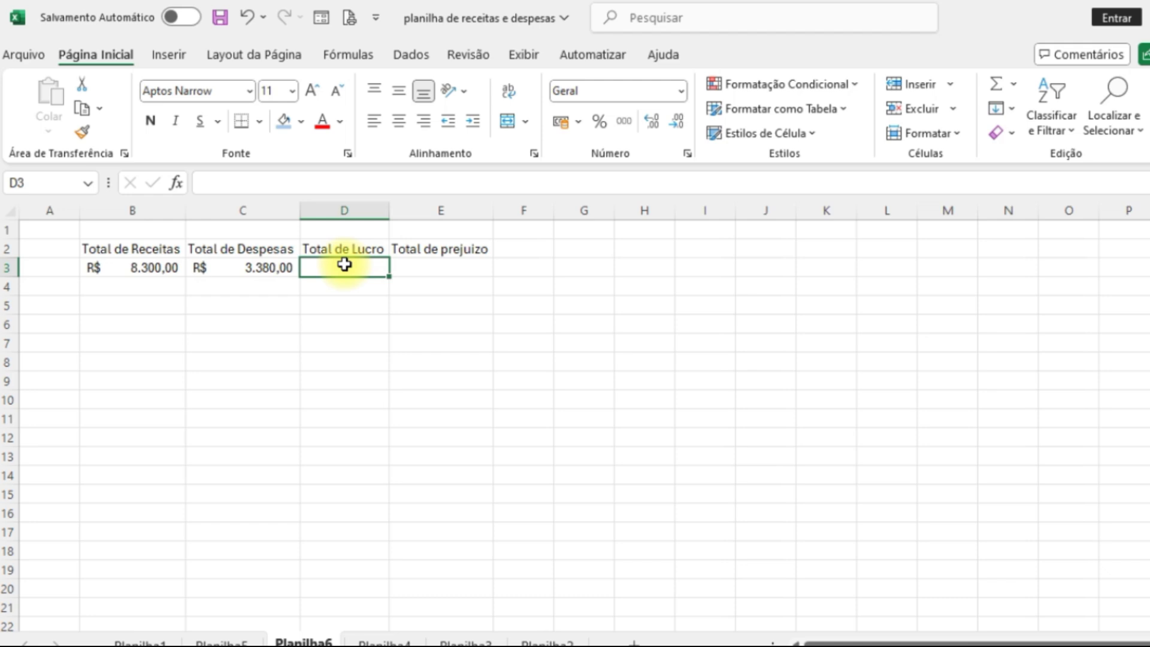
left_click_drag(333, 251, 340, 267)
left_click(341, 267)
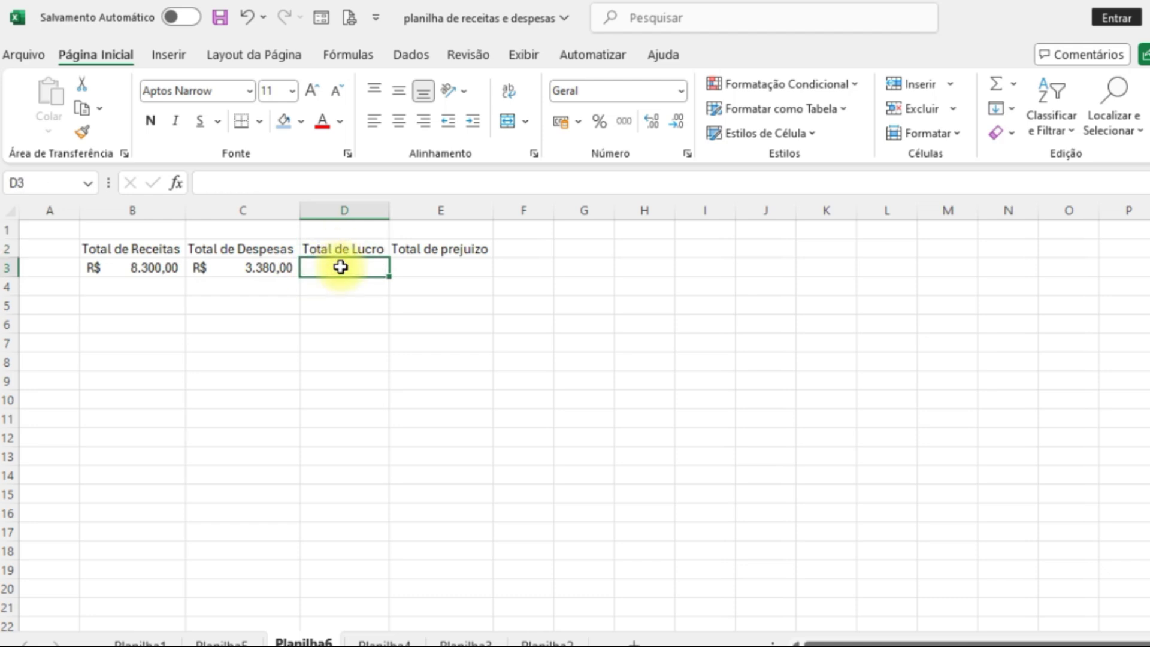
type("=se(")
left_click(155, 268)
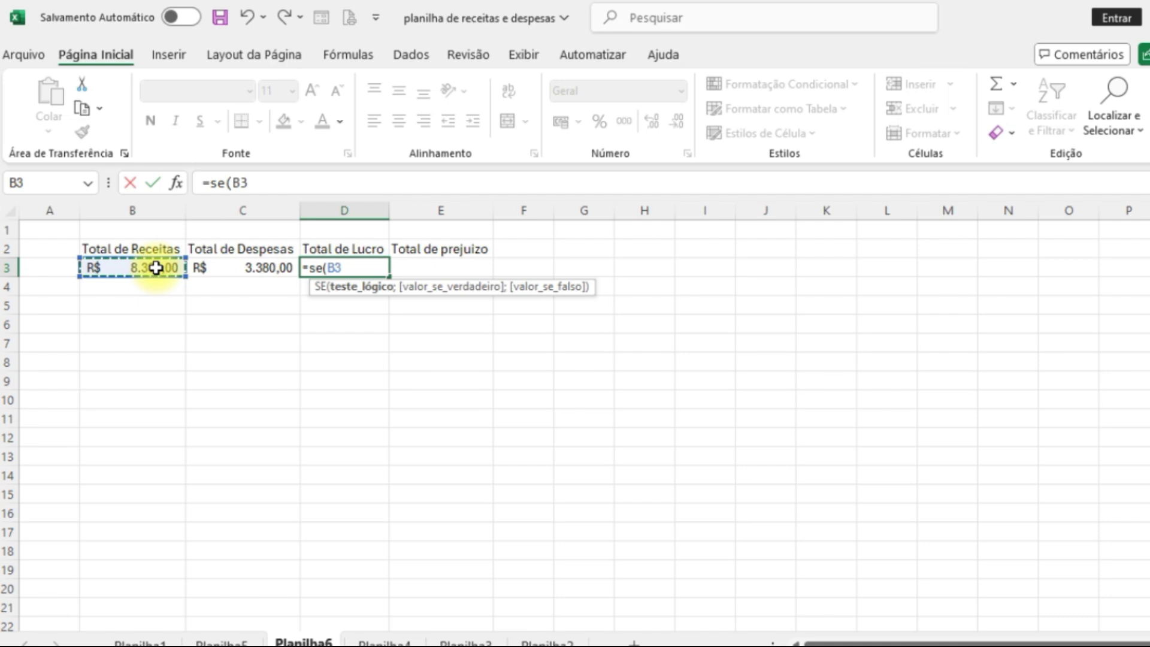
type(">")
left_click(220, 270)
type(";")
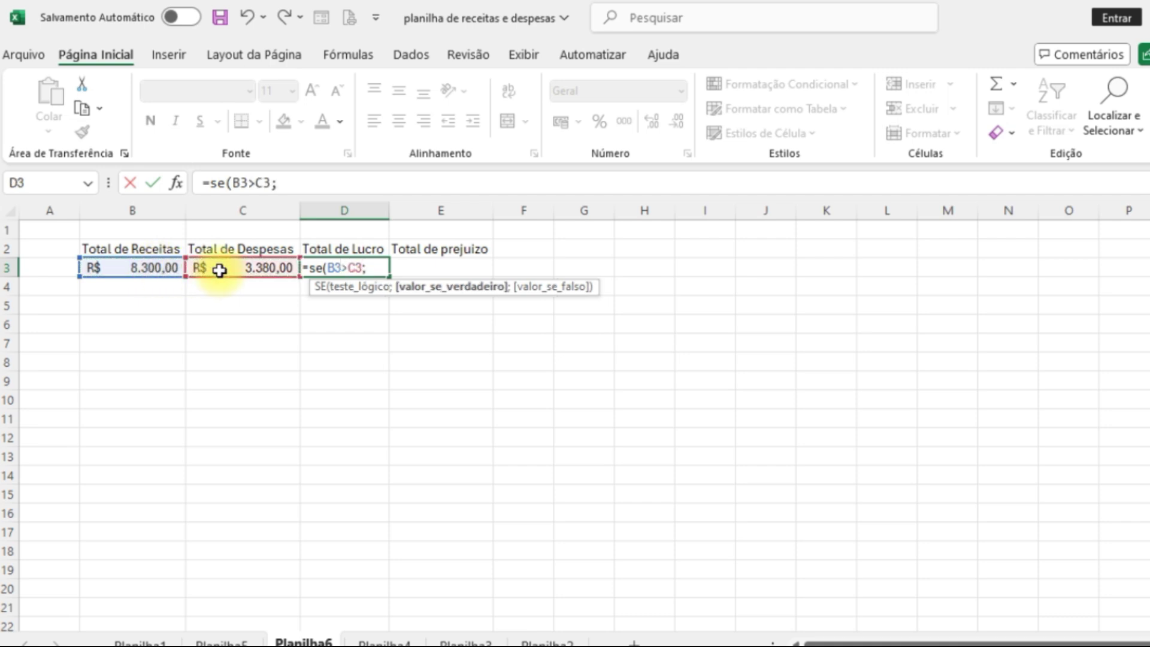
left_click(154, 268)
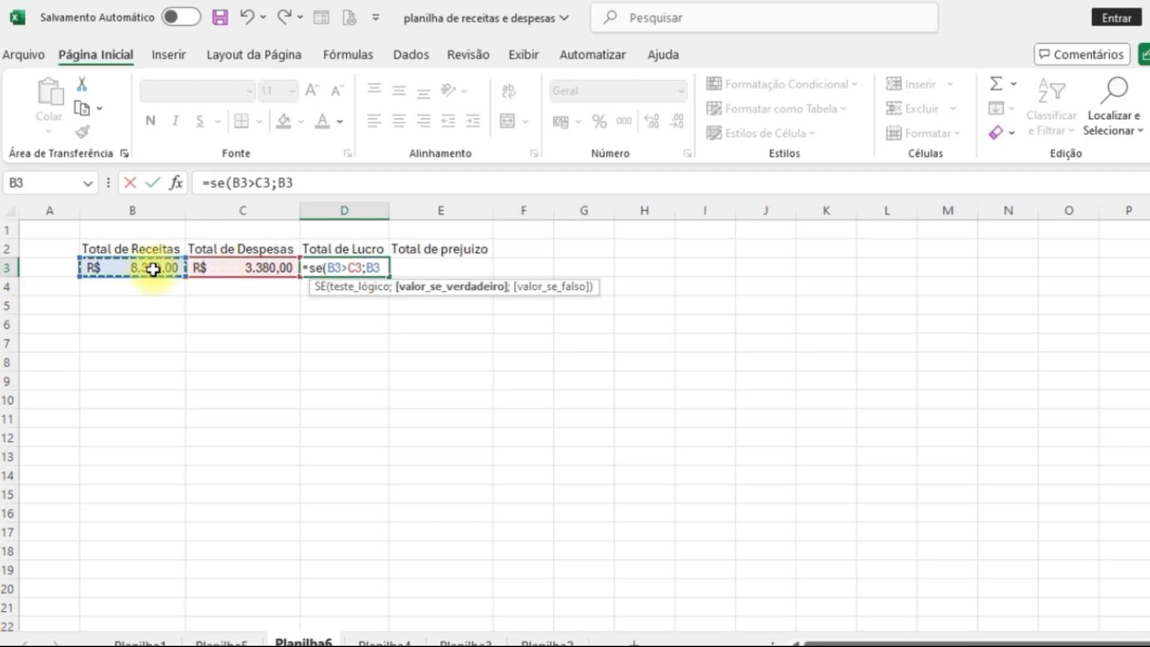
type("-")
left_click(227, 268)
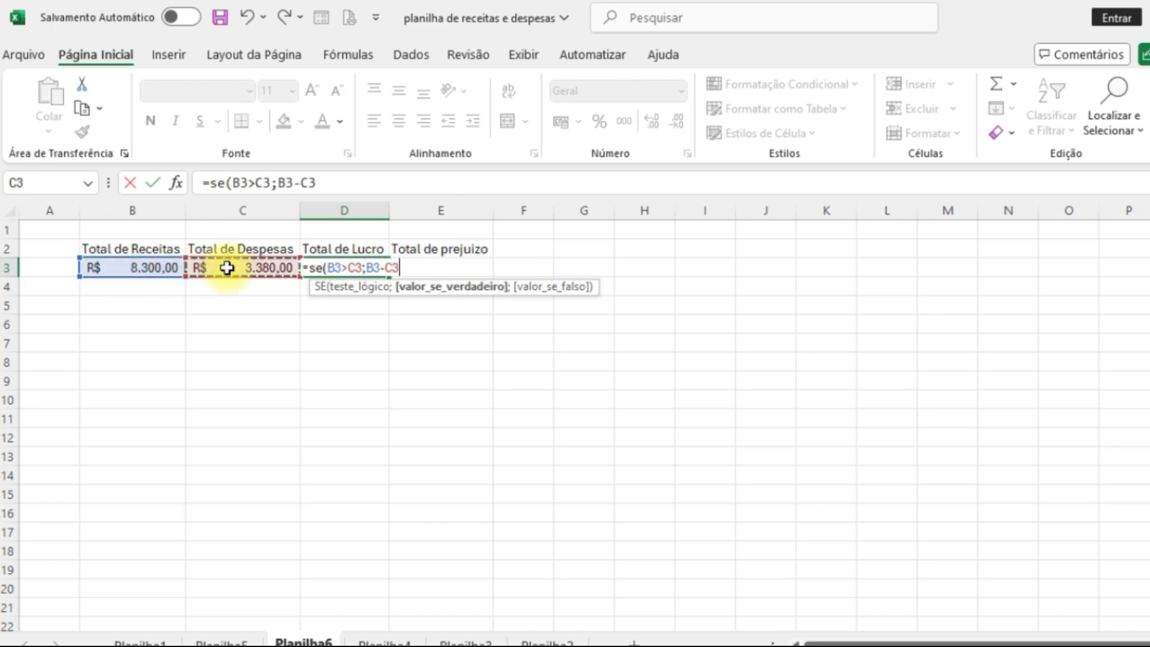
type(";")
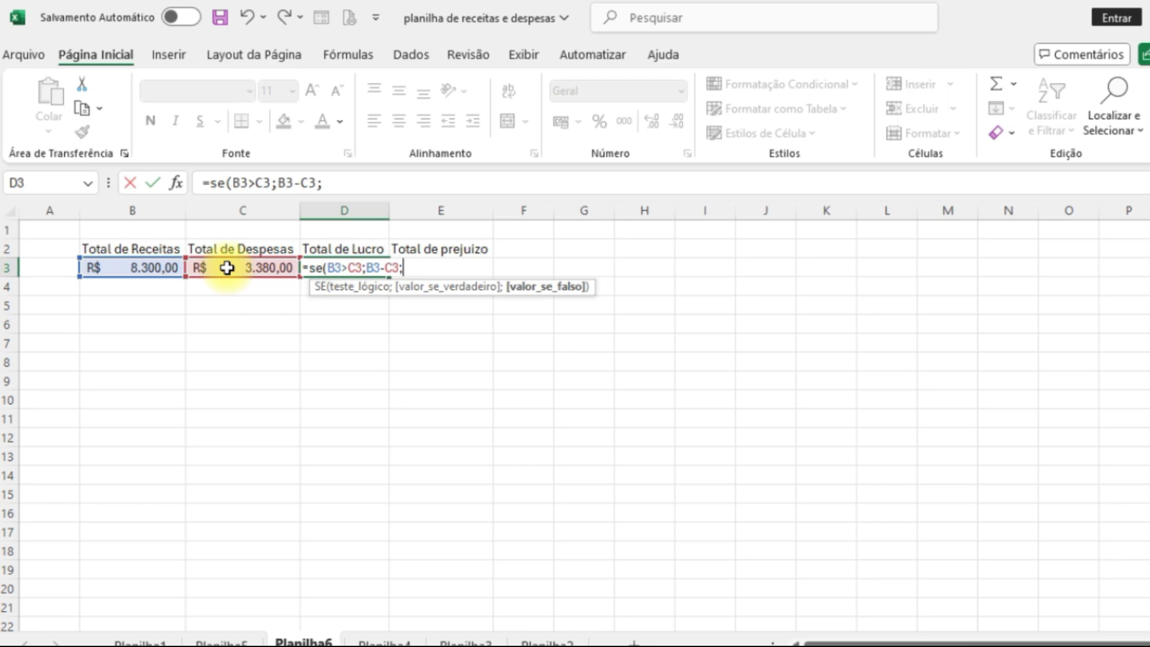
type("0)")
key("Return")
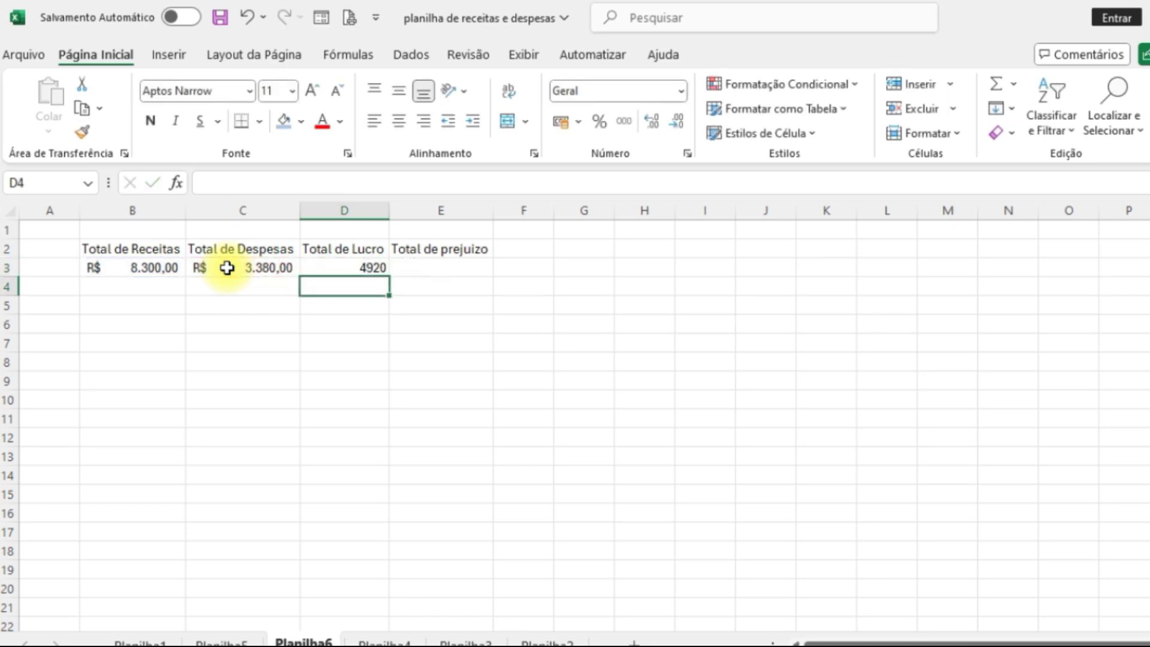
key("Up")
left_click(563, 122)
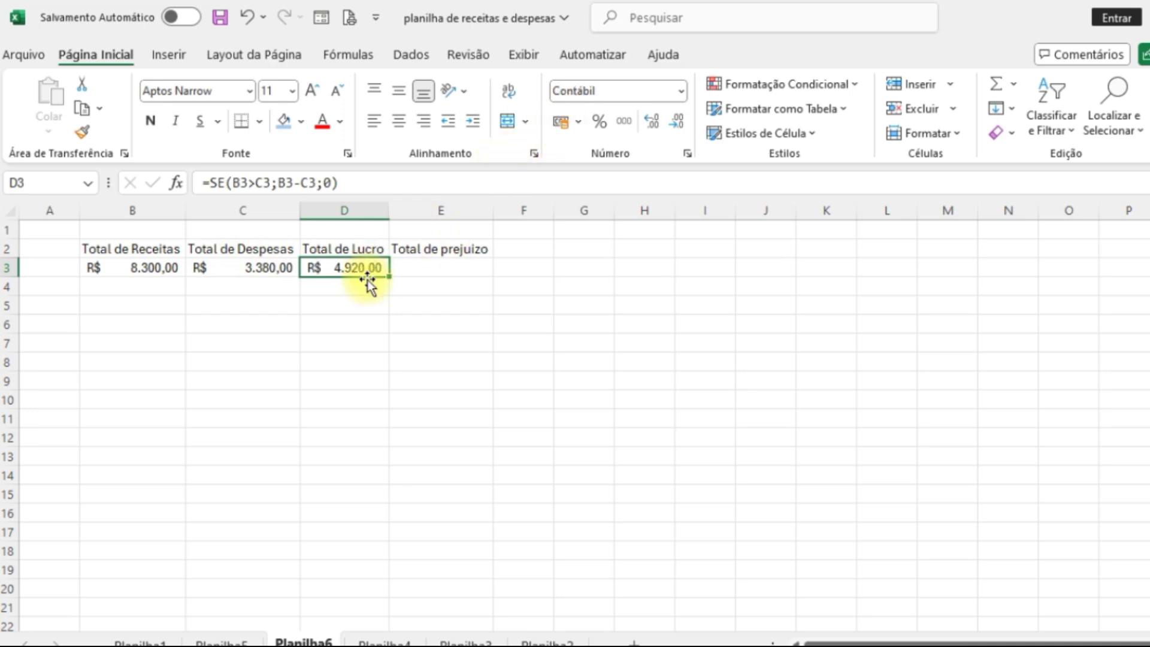
Calculate the loss in E3 with =SE(C3>B3;C3-B3;0).
left_click(426, 270)
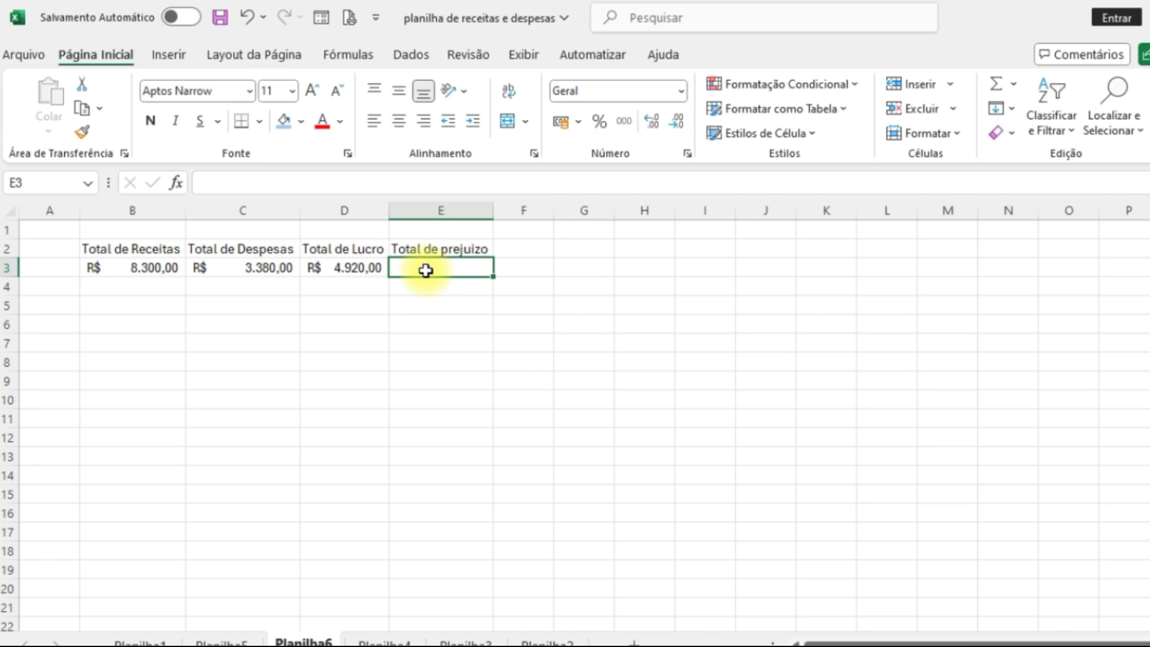
type("=se(")
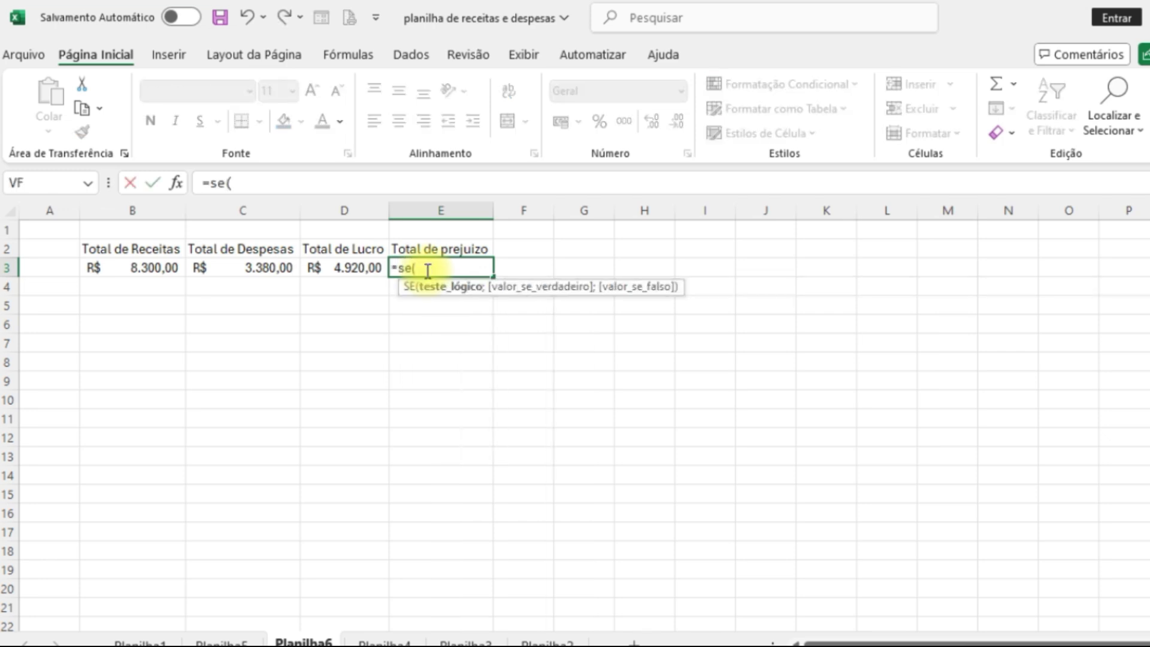
left_click(228, 269)
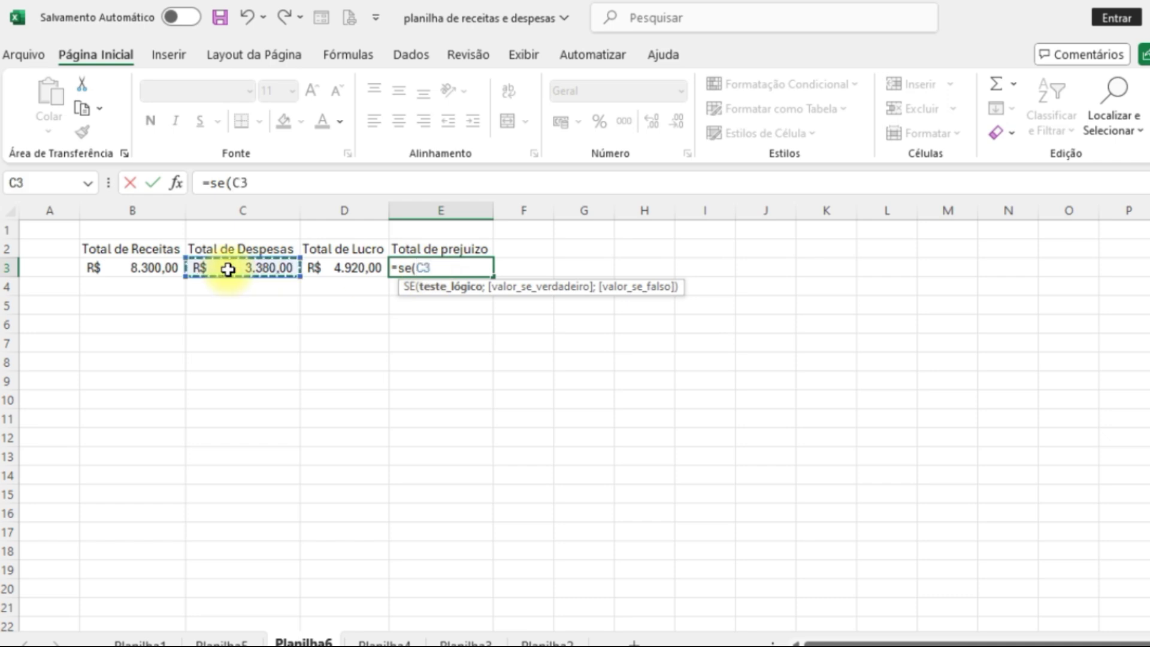
type(">")
left_click(133, 269)
type(";")
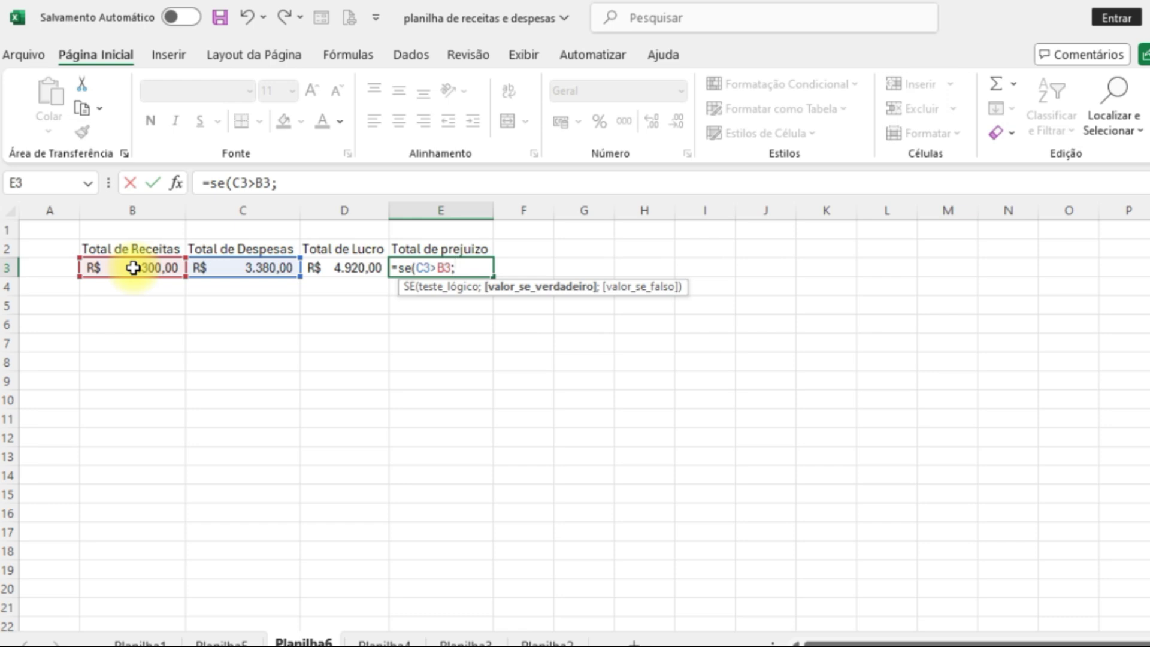
left_click(133, 269)
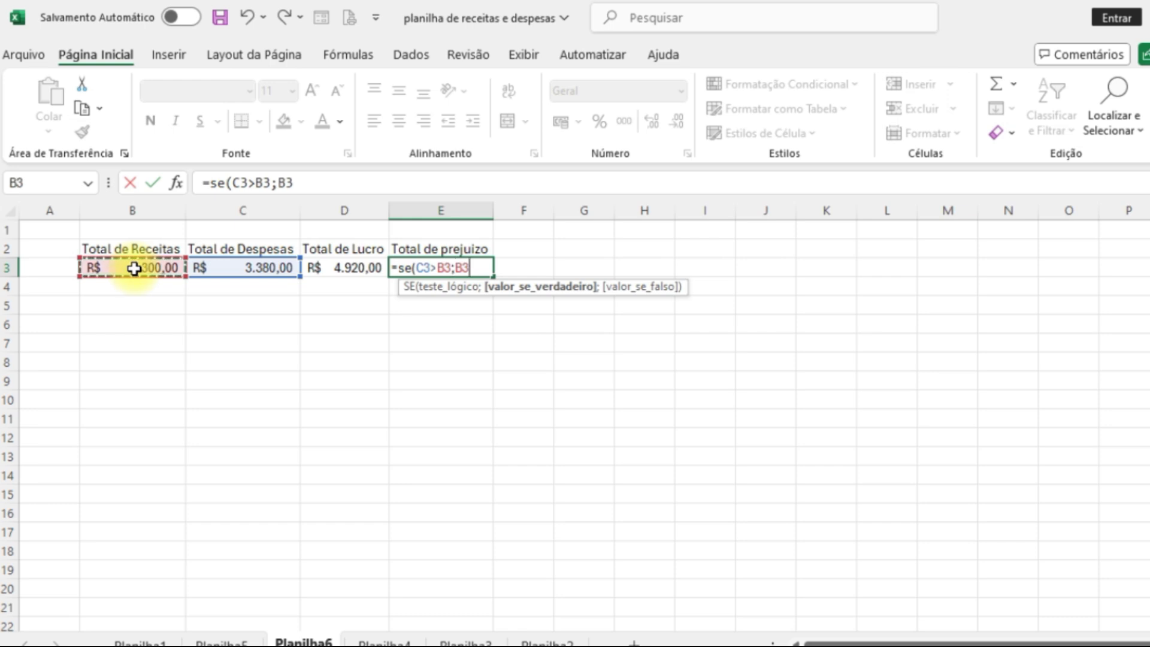
type("-")
key("BackSpace")
key("BackSpace")
key("BackSpace")
left_click(262, 266)
type("-")
left_click(139, 268)
type(";")
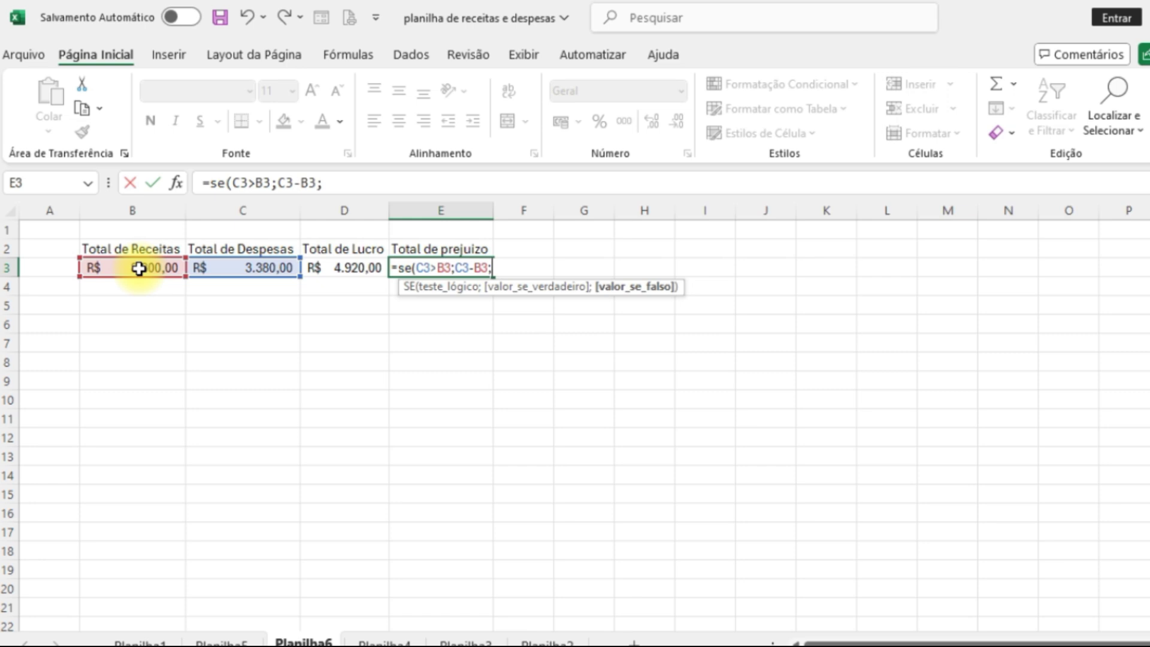
type("0)")
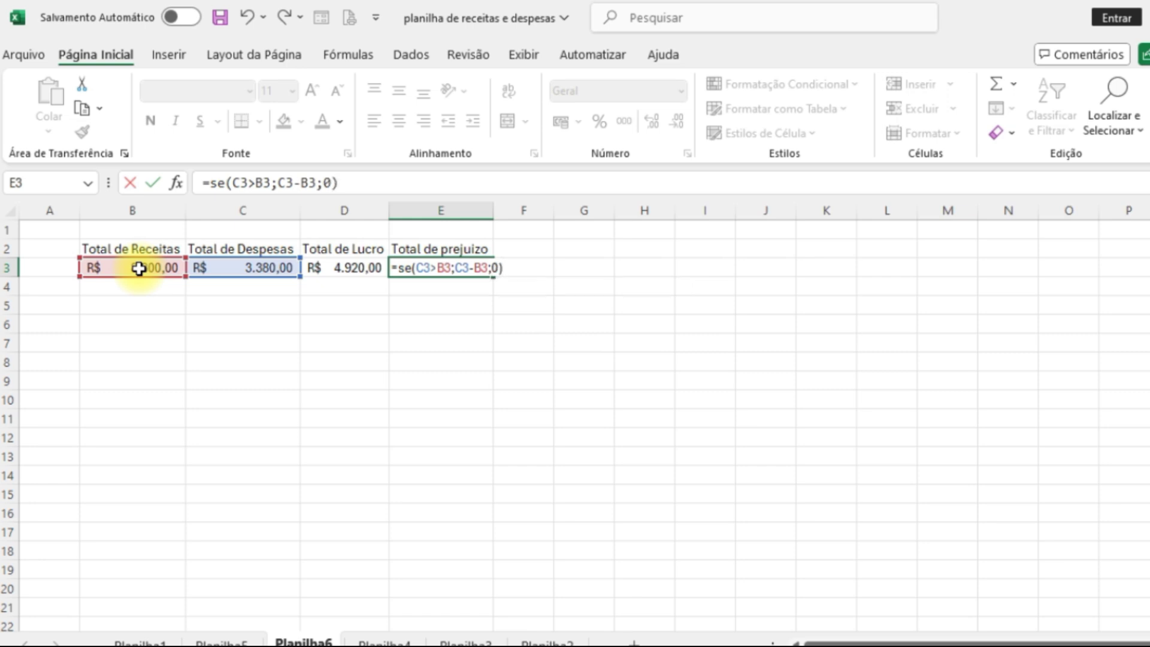
key("Return")
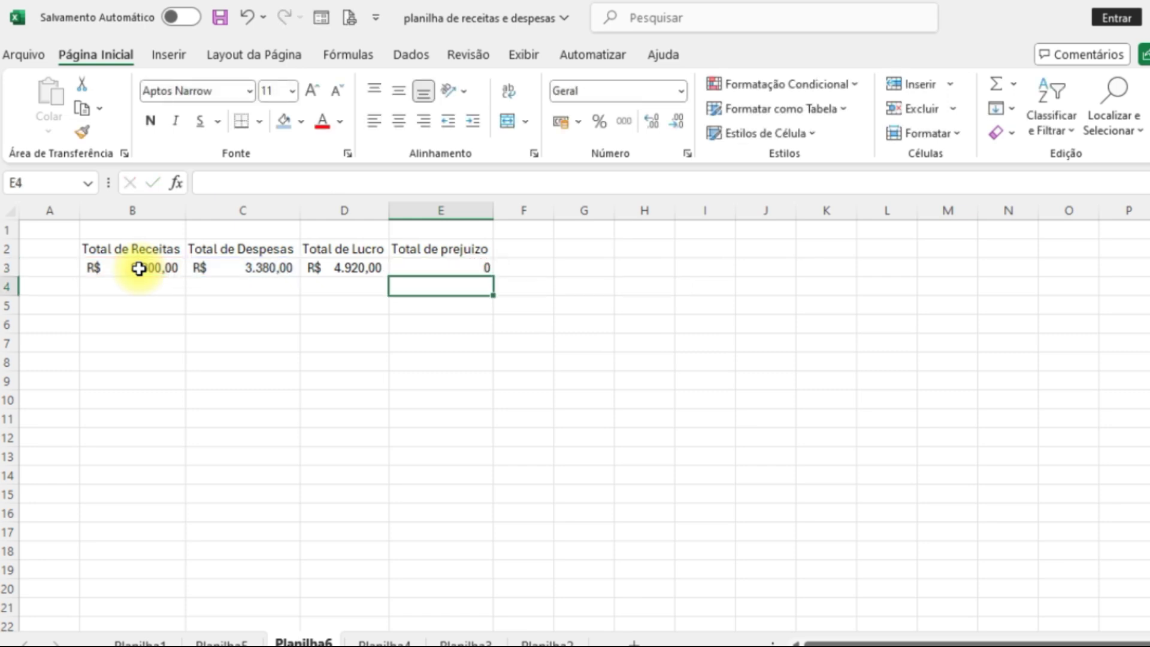
On Planilha5, draw a small text box beside the coins icon, below the title of the Total de Receitas card.
left_click(239, 264)
left_click(137, 268)
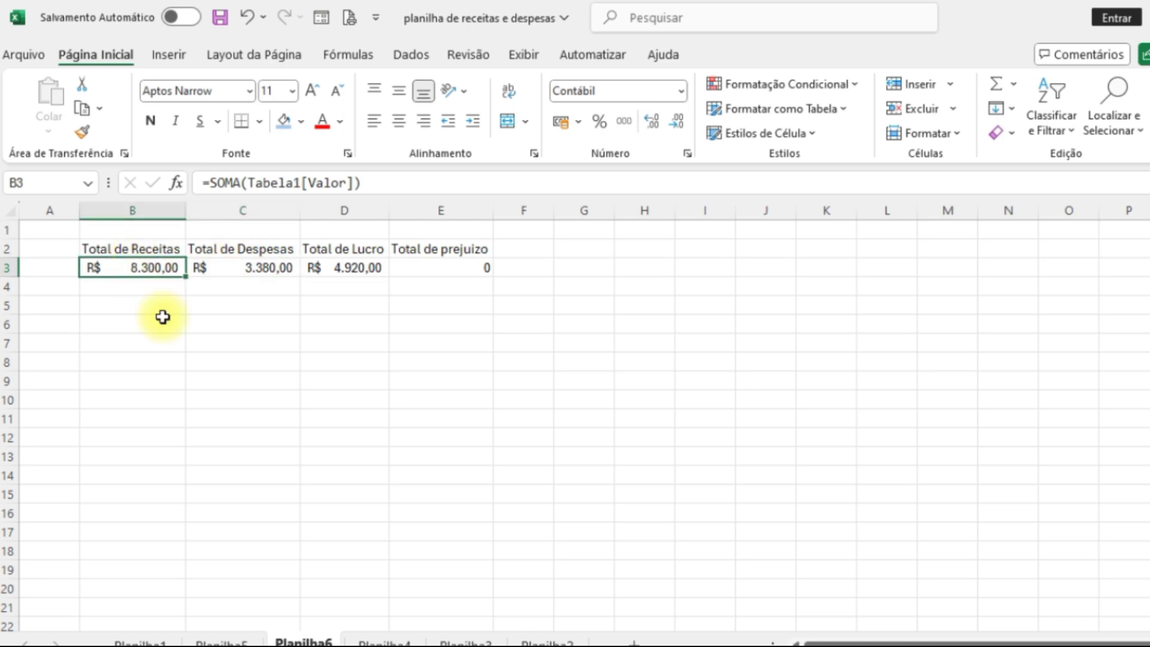
left_click(235, 640)
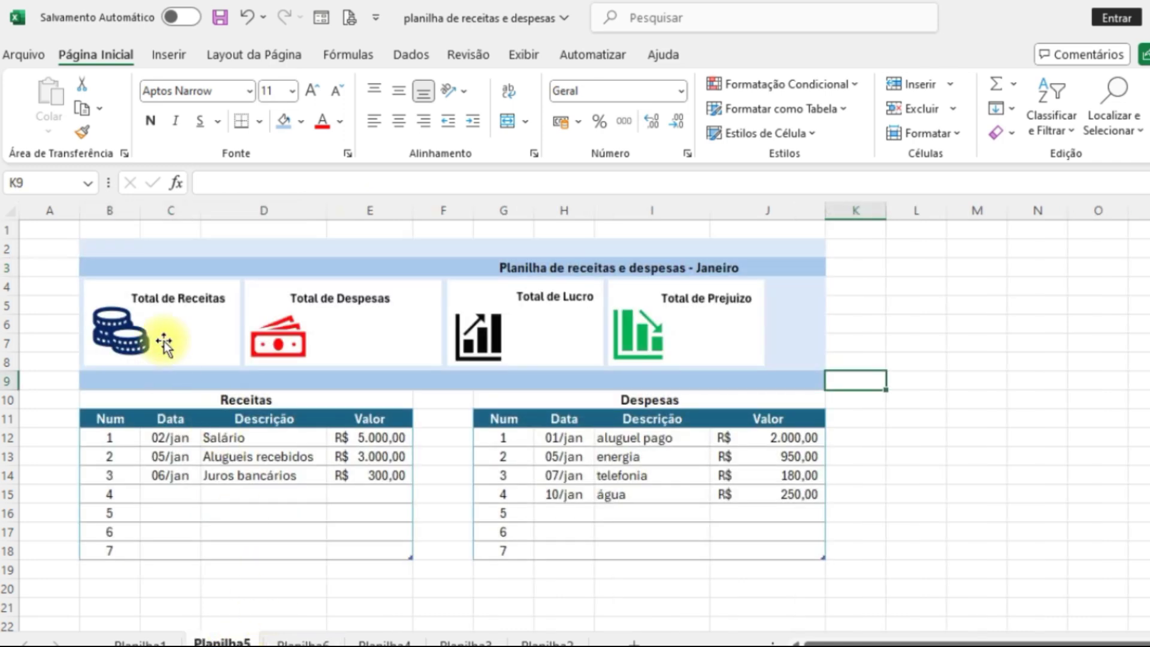
left_click(164, 344)
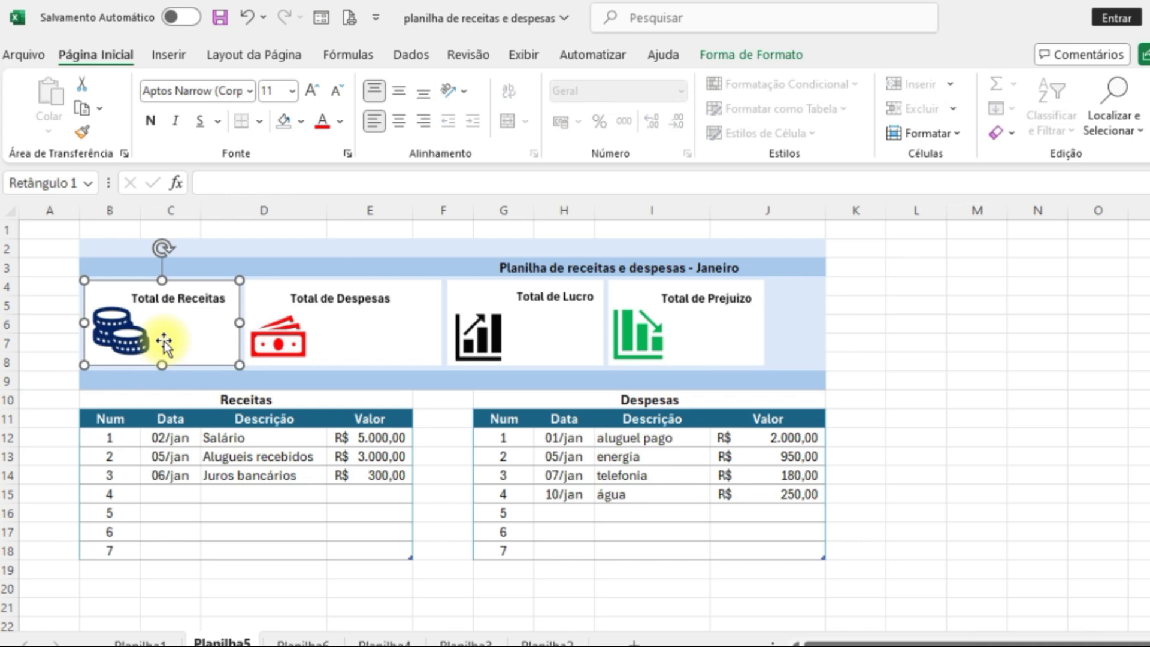
left_click(176, 52)
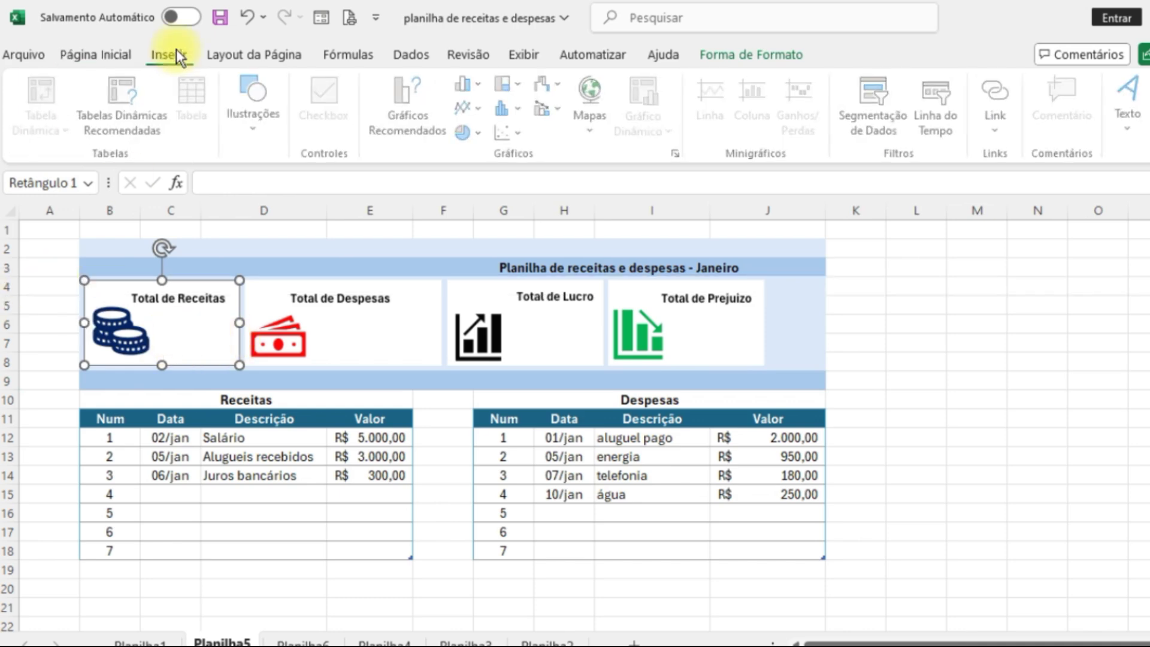
left_click(248, 127)
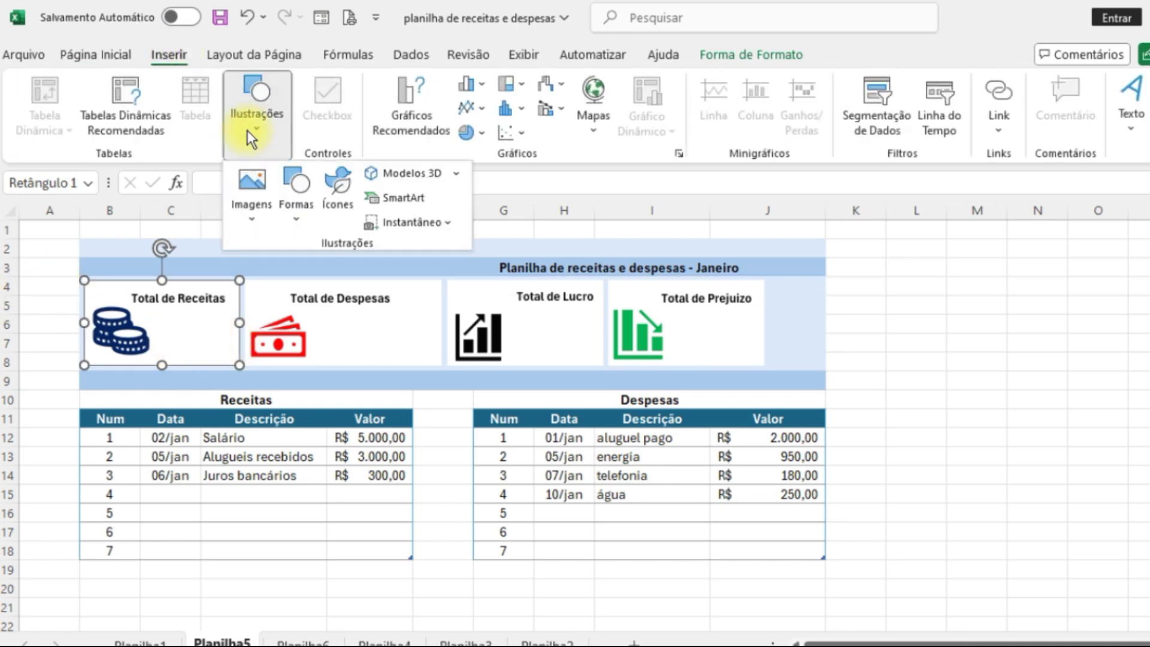
left_click(295, 223)
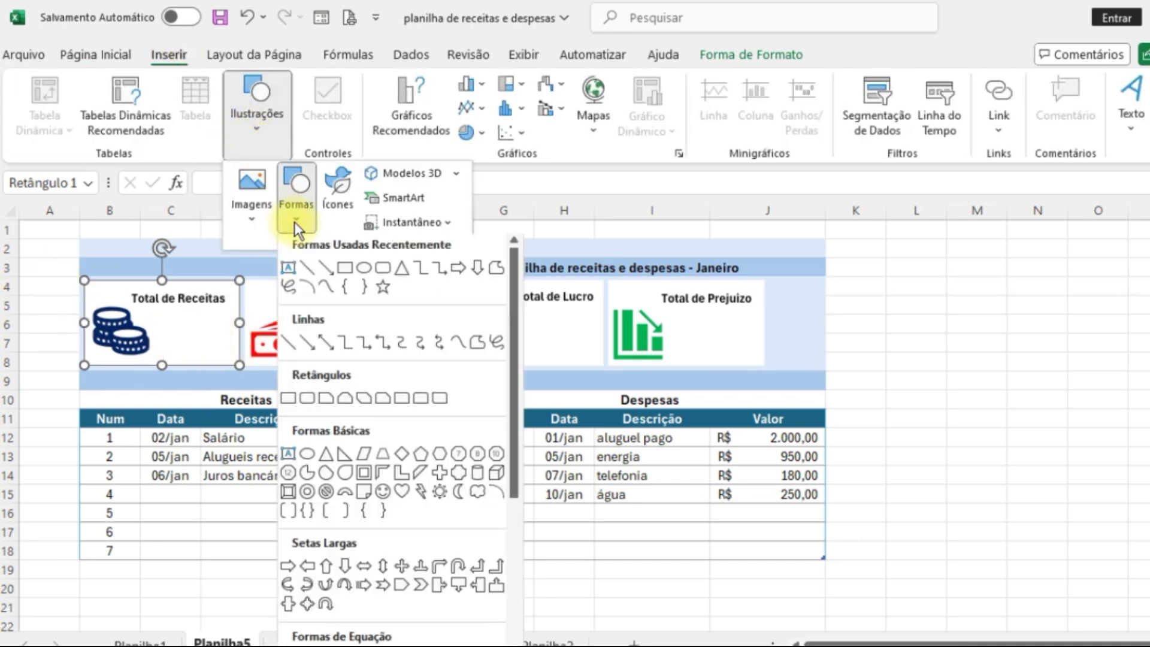
left_click(289, 272)
left_click_drag(153, 326, 228, 346)
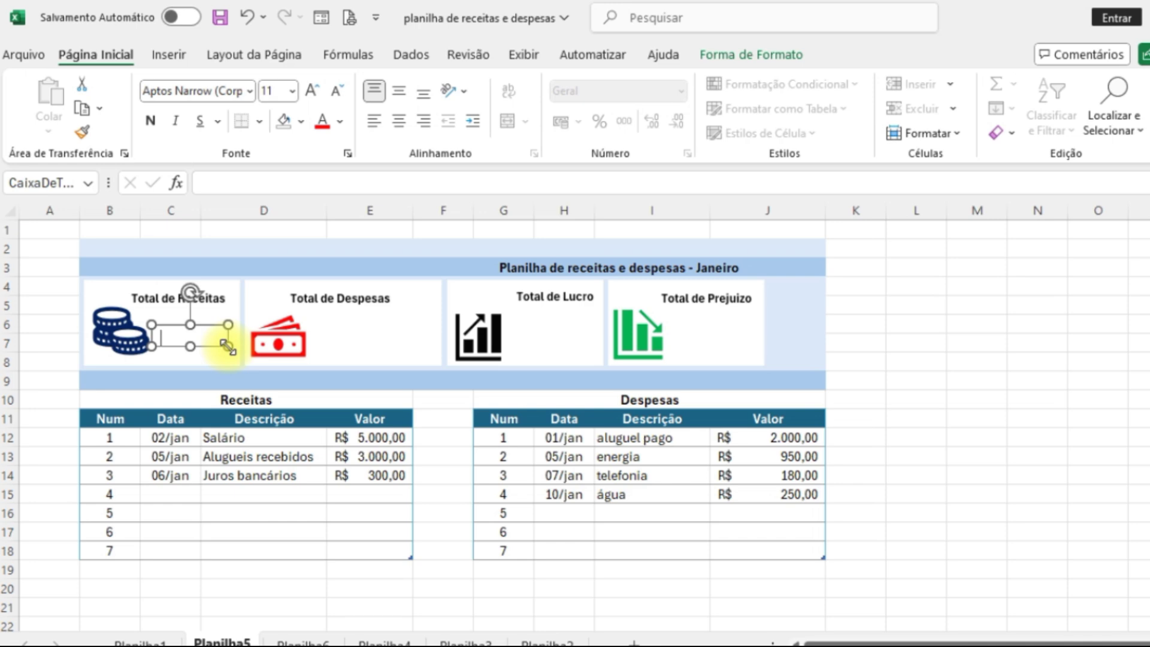
Link the new text box to the income total with =Planilha6!B3 and resize it to fit the whole amount.
left_click(230, 186)
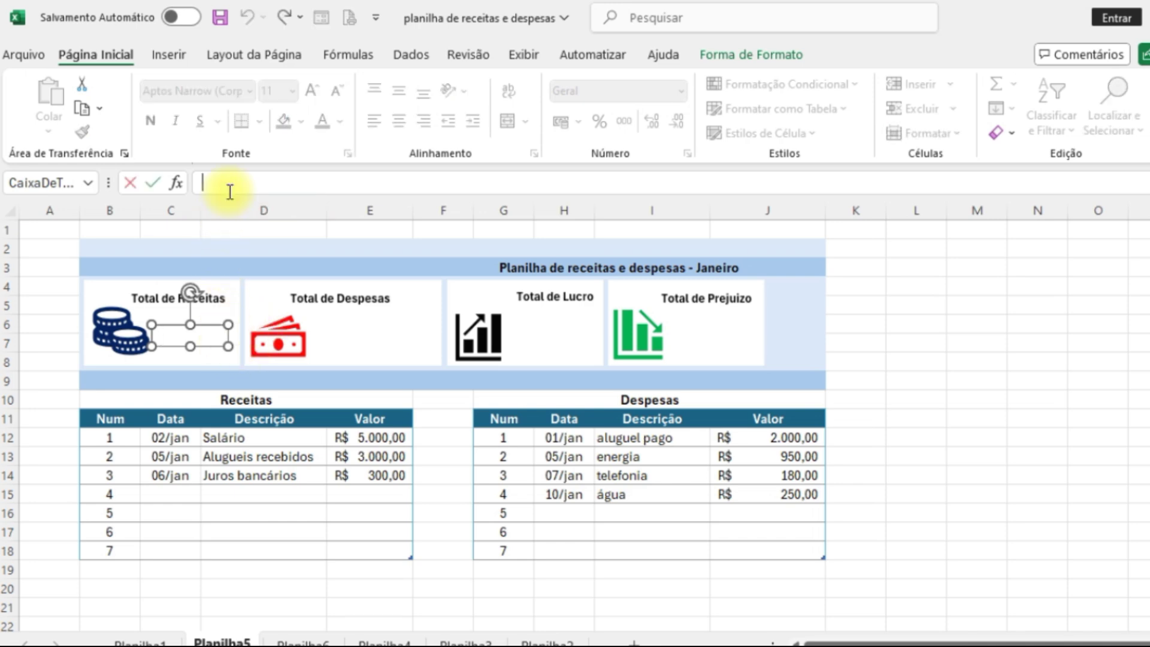
type("=")
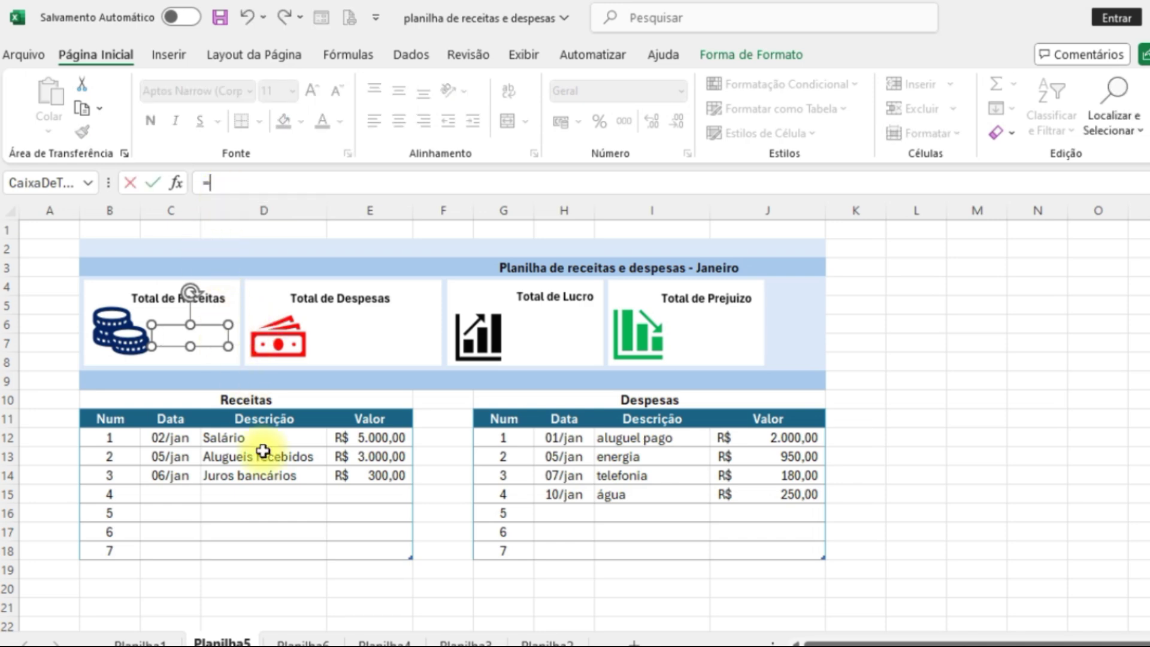
left_click(306, 636)
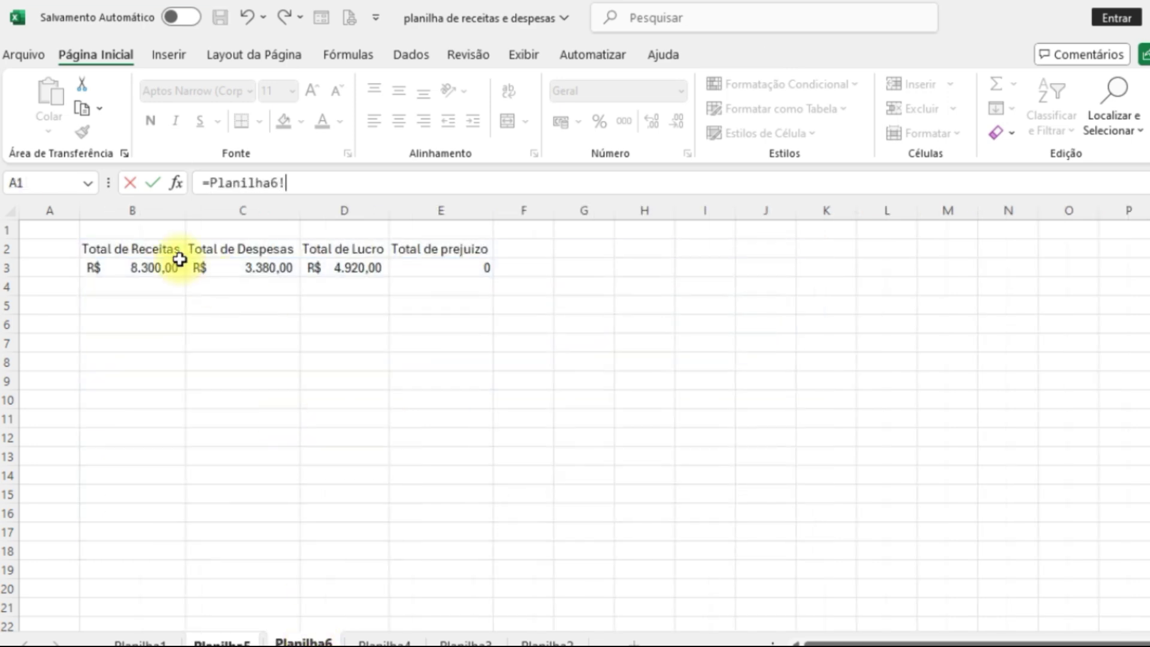
left_click(134, 269)
key("Return")
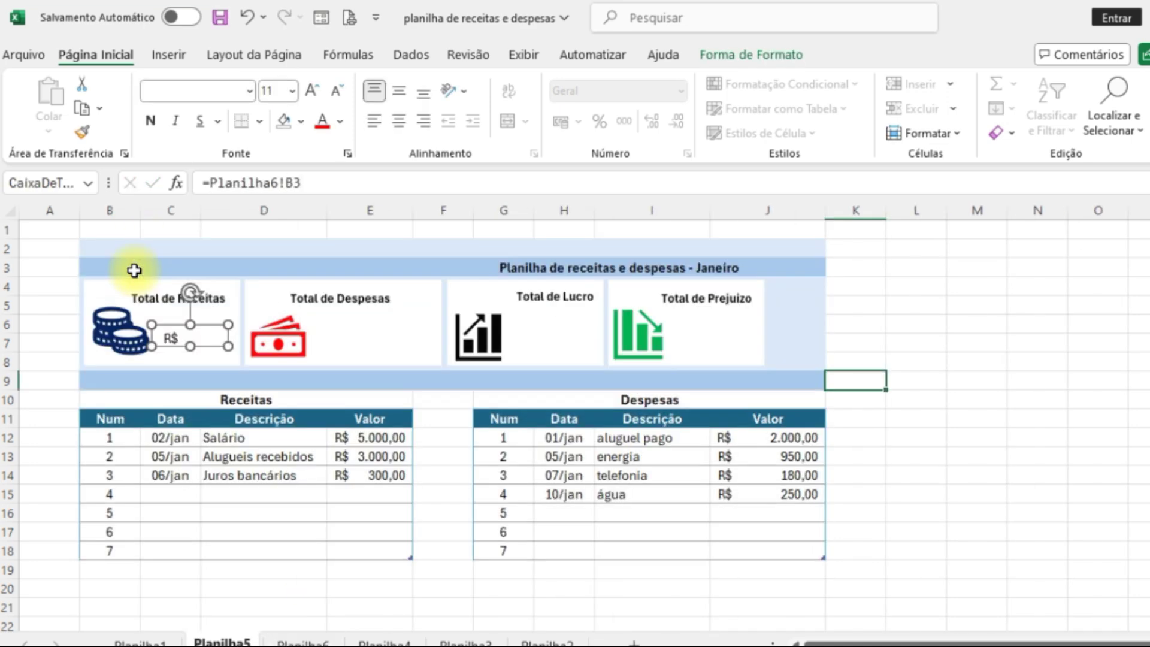
mouse_move(229, 346)
left_mouse_down()
mouse_move(244, 362)
mouse_move(211, 353)
left_mouse_up()
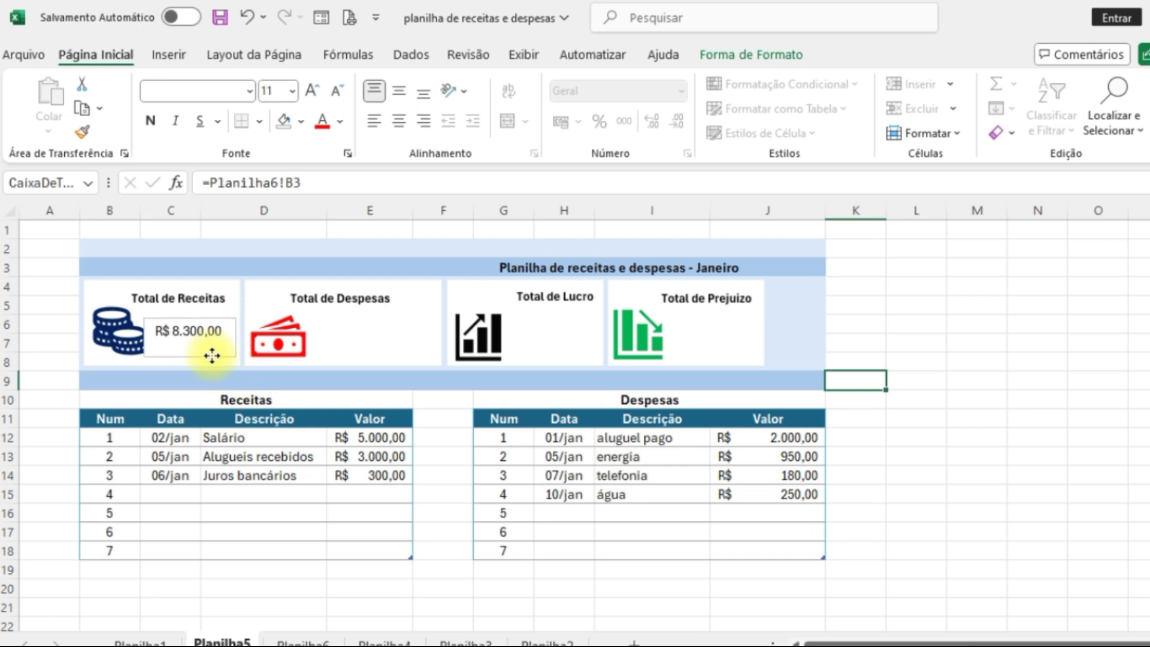
Remove the fill and outline from the Total de Receitas amount text box.
left_click(138, 330)
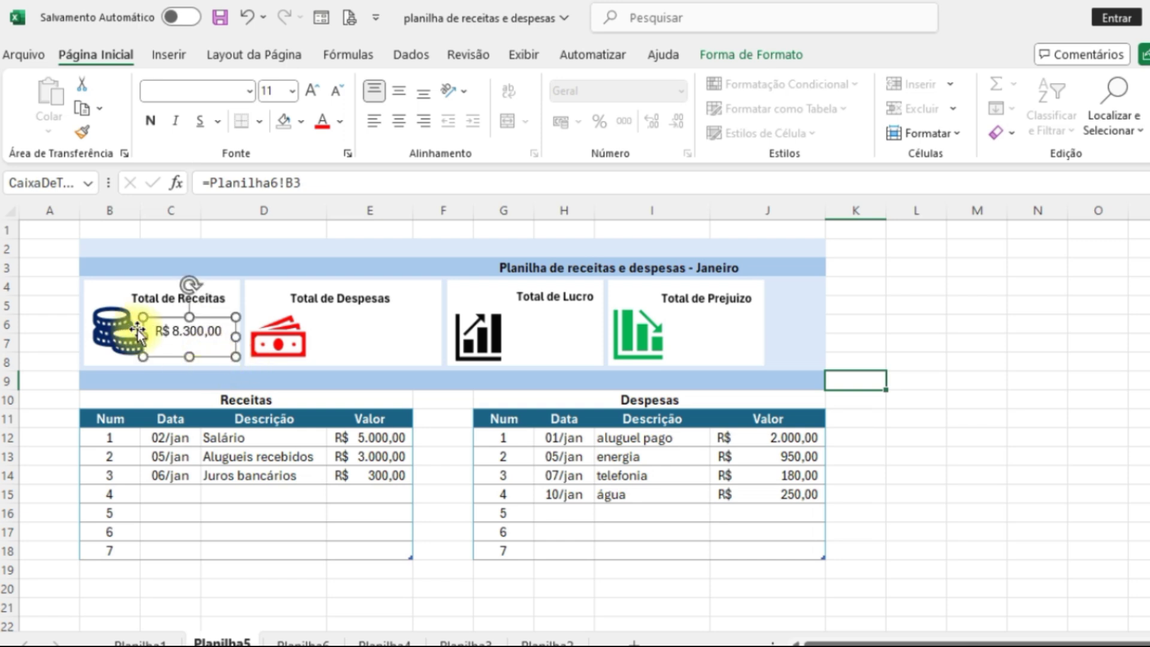
left_click(741, 49)
left_click(547, 85)
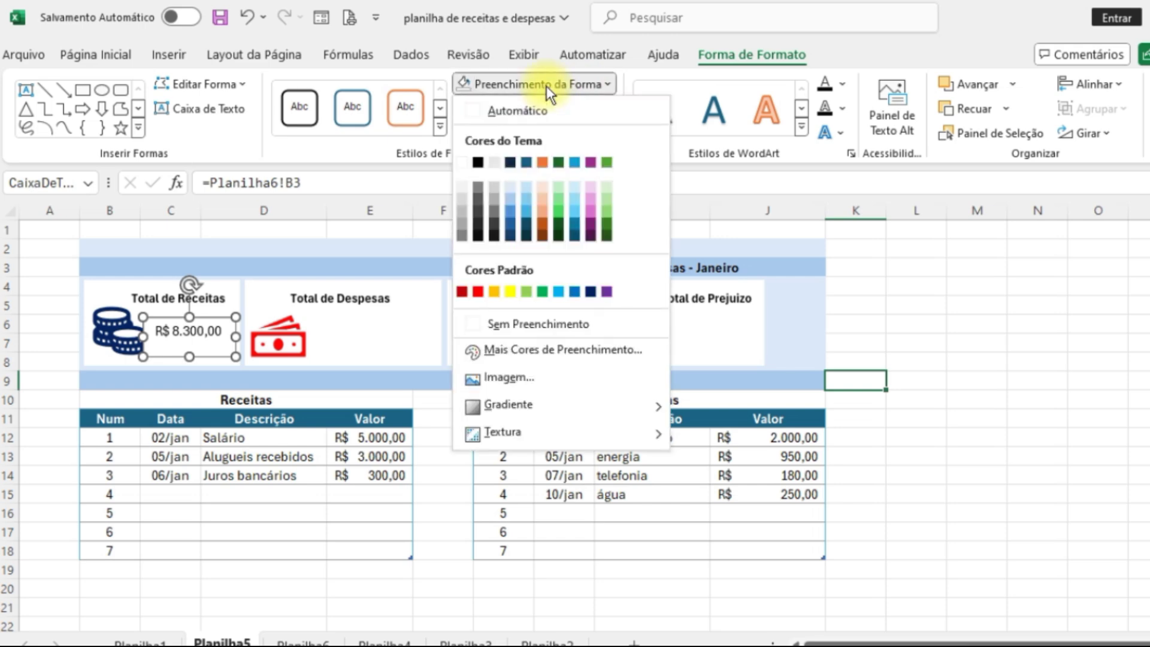
left_click(492, 322)
left_click(489, 109)
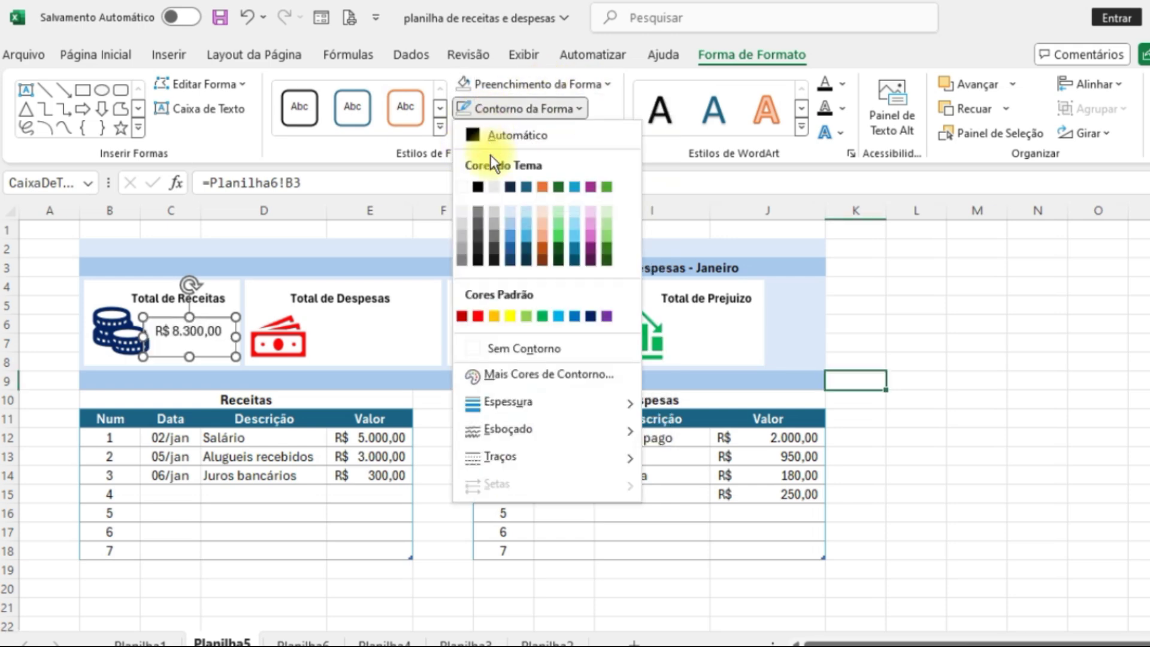
left_click(493, 350)
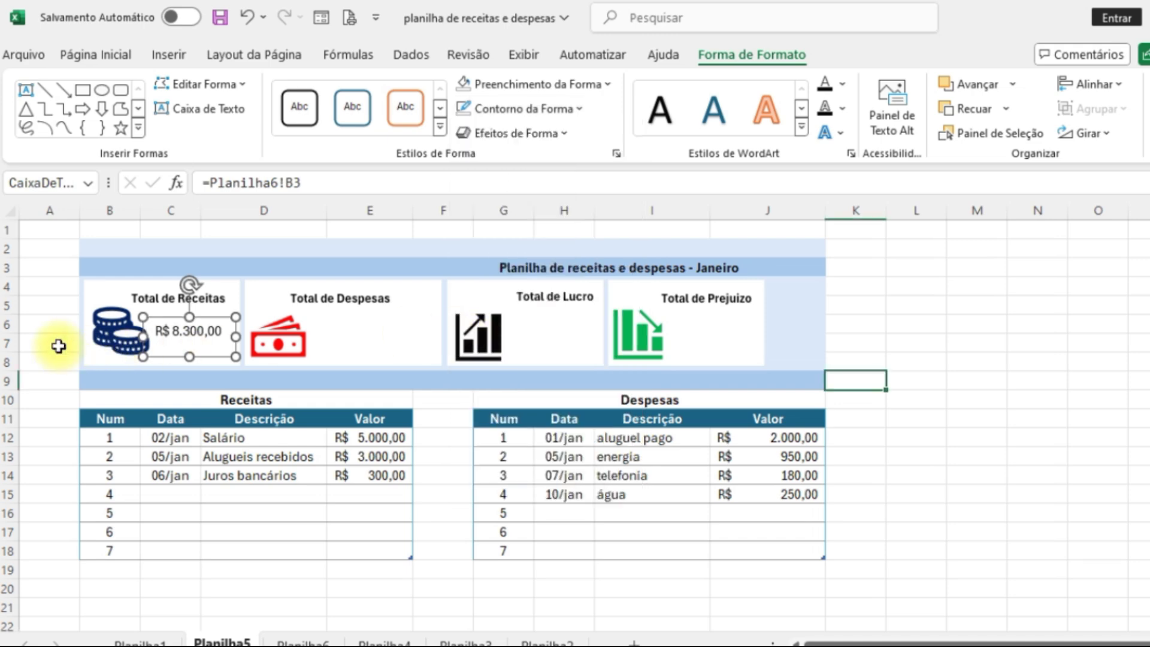
Set the font colour of the Total de Receitas amount to a light blue theme colour.
left_click(104, 53)
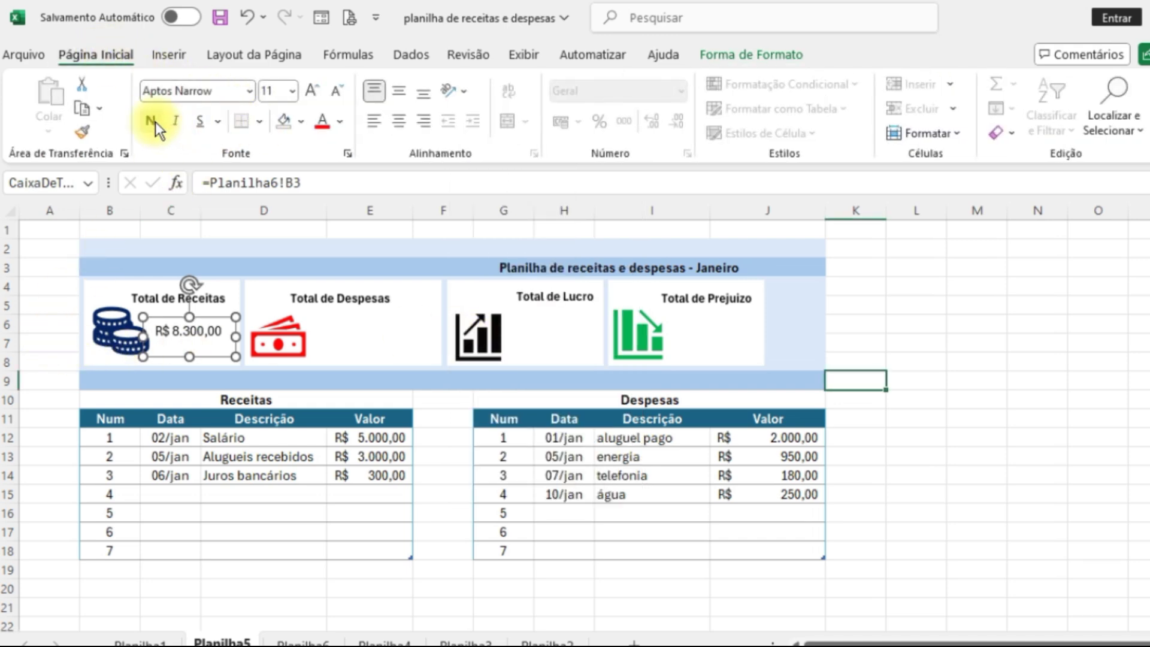
left_click(341, 121)
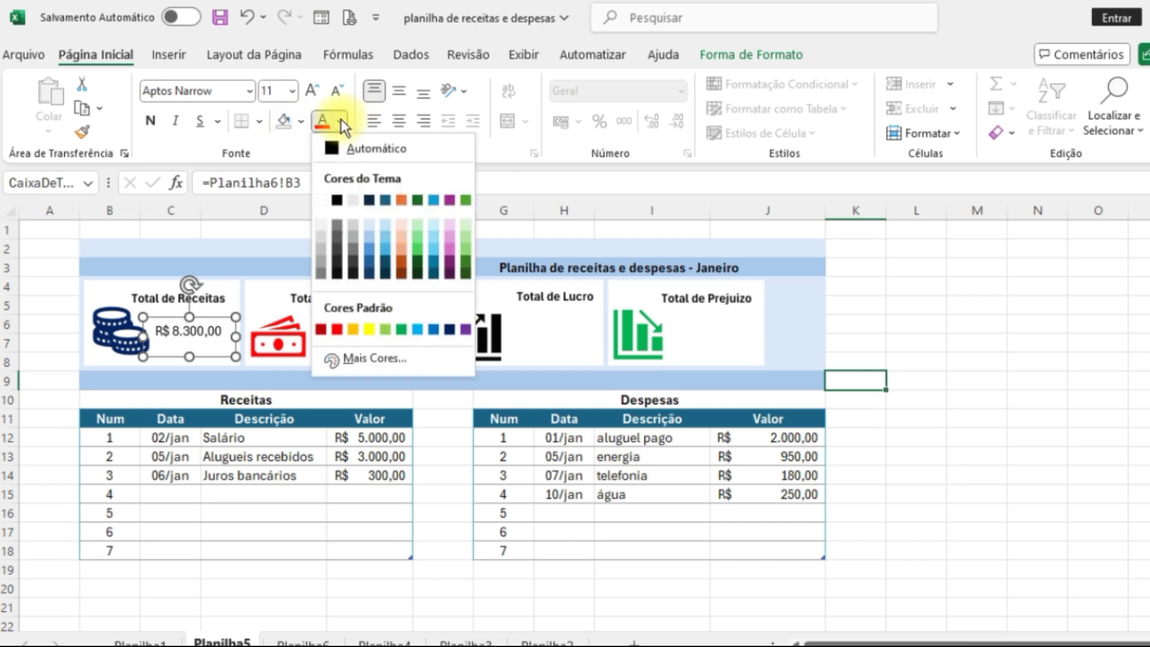
left_click(368, 250)
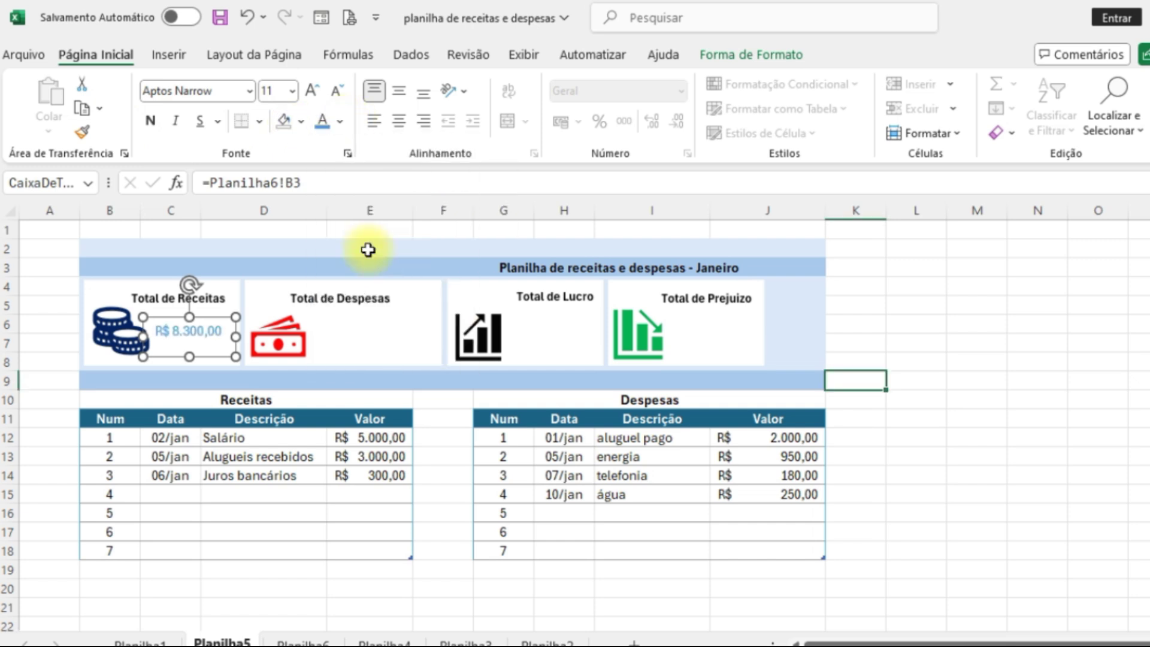
left_click(42, 295)
Copy the Total de Receitas amount text box and place copies on the Despesas, Lucro and Prejuizo cards.
left_click(177, 325)
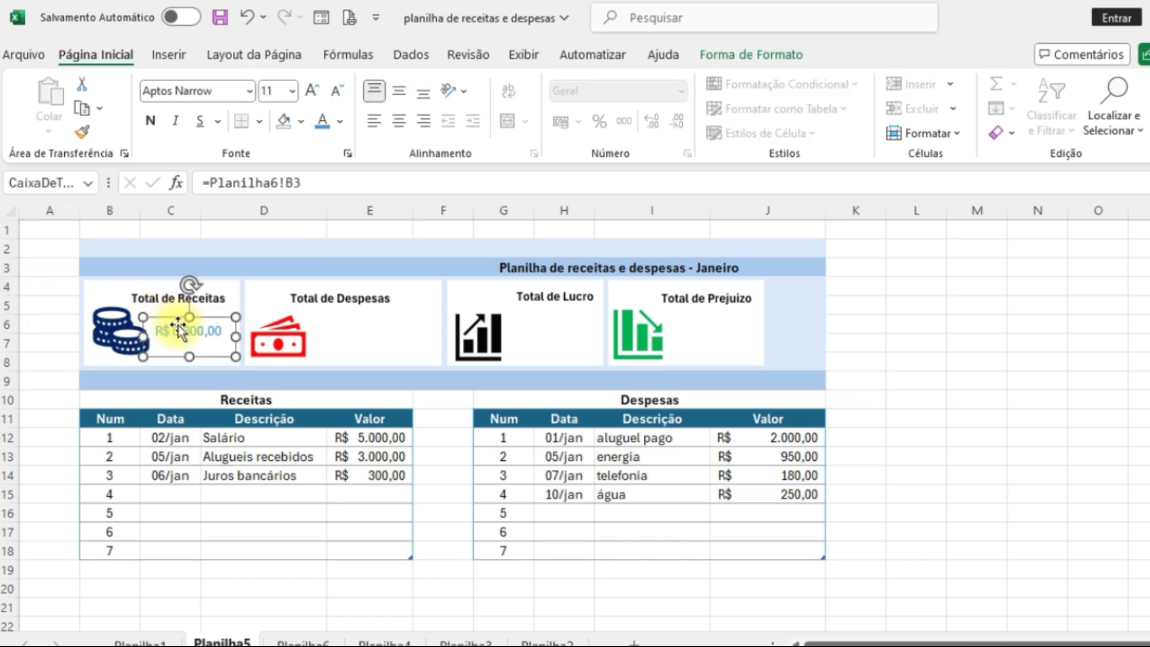
key("ctrl+c")
key("ctrl+v")
left_click_drag(193, 330, 715, 328)
key("ctrl+v")
Link the Total de Despesas card's text box to =Planilha6!C3 and reapply the light blue font colour.
left_click(381, 328)
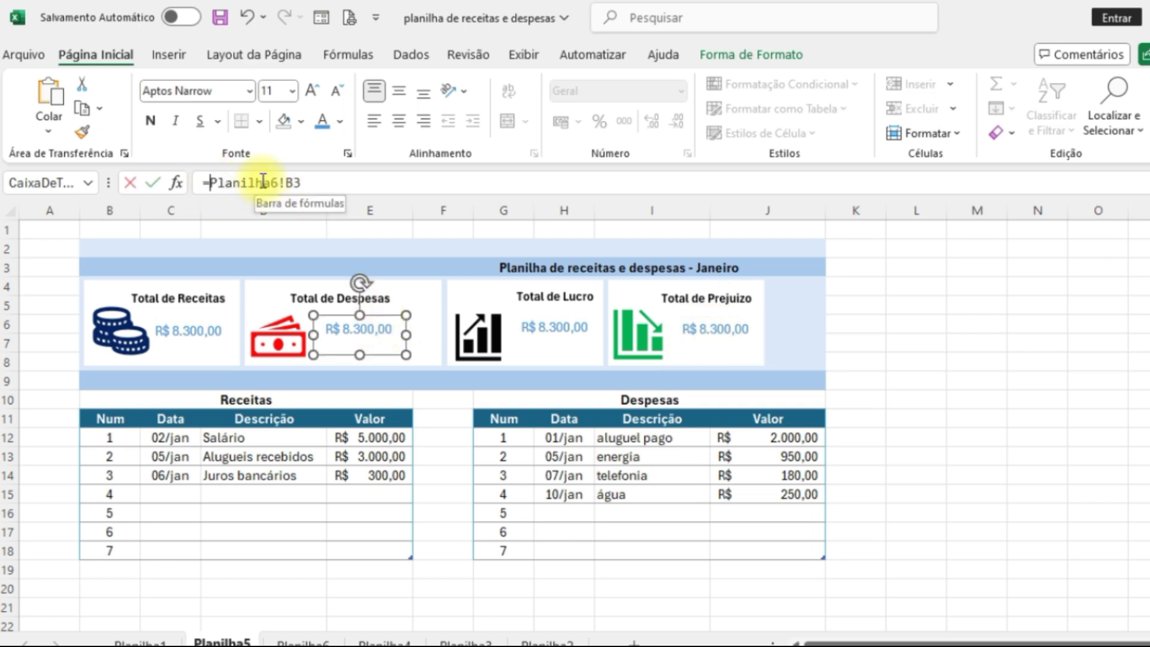
left_click_drag(201, 183, 354, 181)
type("=")
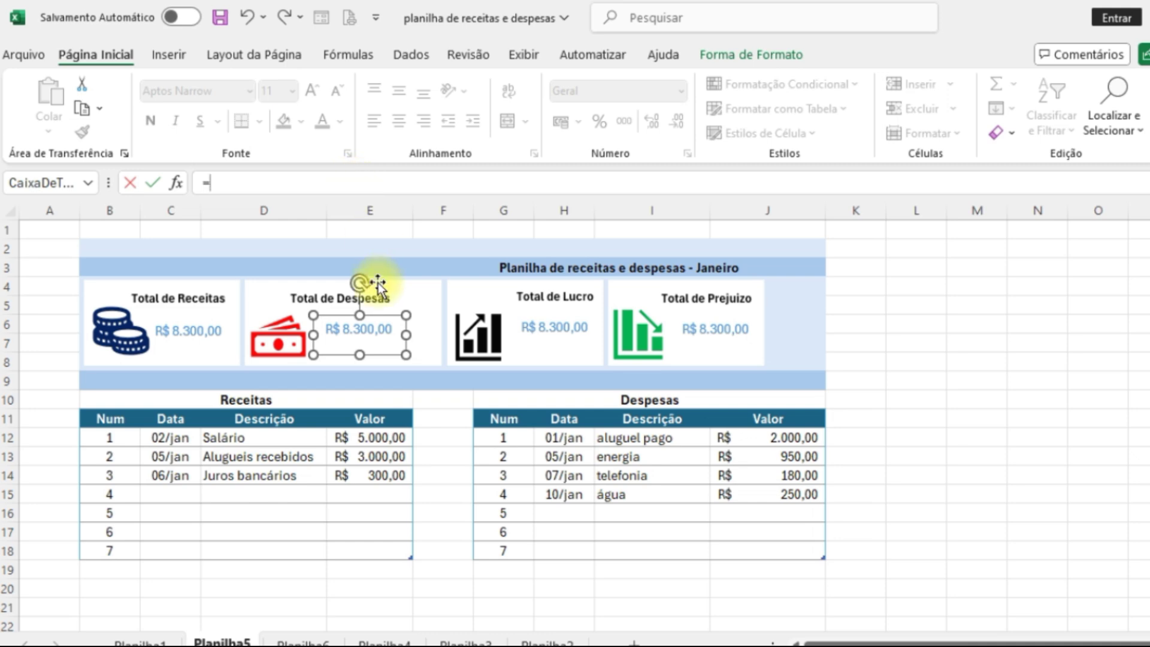
left_click(303, 640)
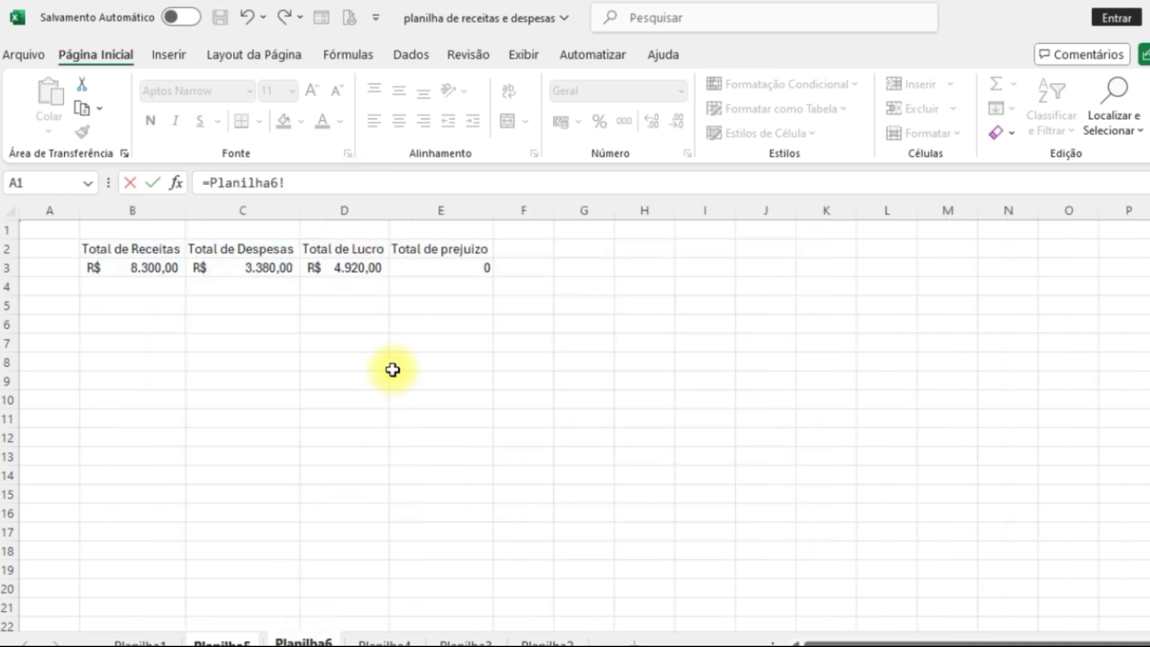
left_click(270, 264)
key("Return")
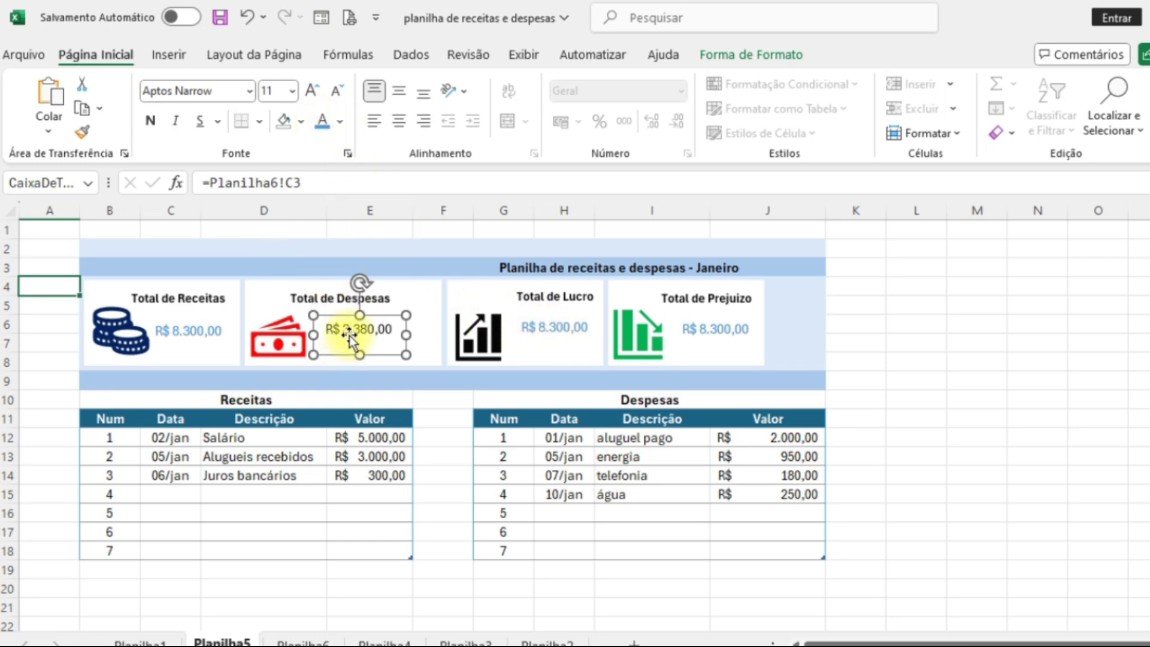
left_click(26, 326)
left_click(334, 327)
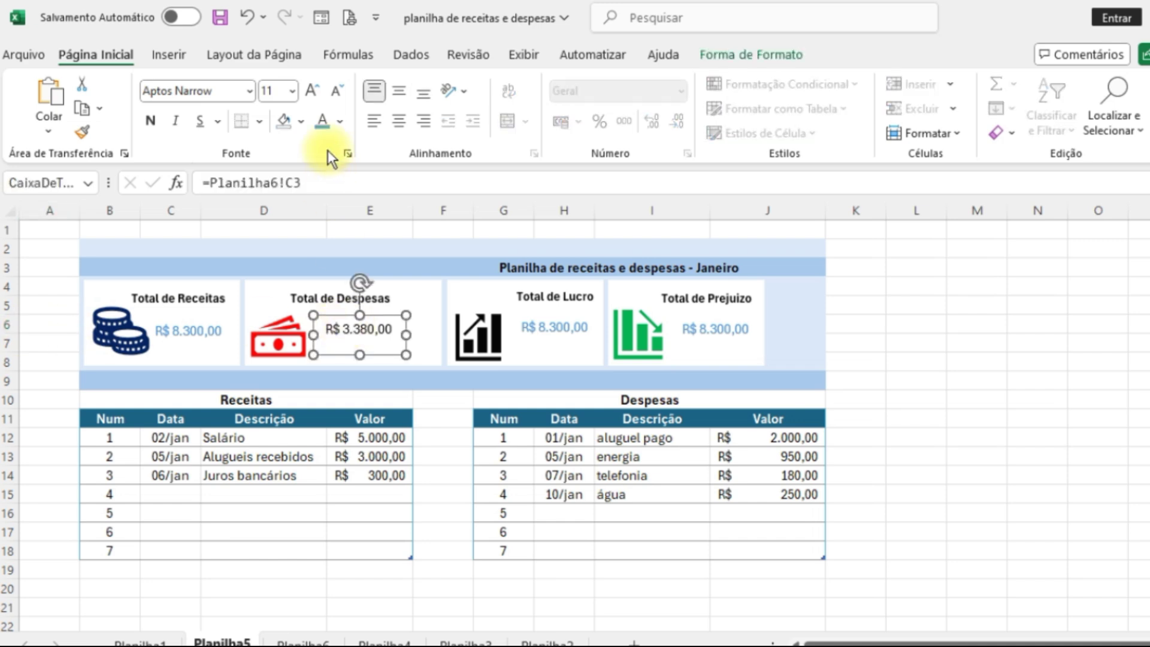
left_click(320, 121)
Link the Total de Lucro card's text box to =Planilha6!D3 and reapply the light blue font colour.
left_click(552, 329)
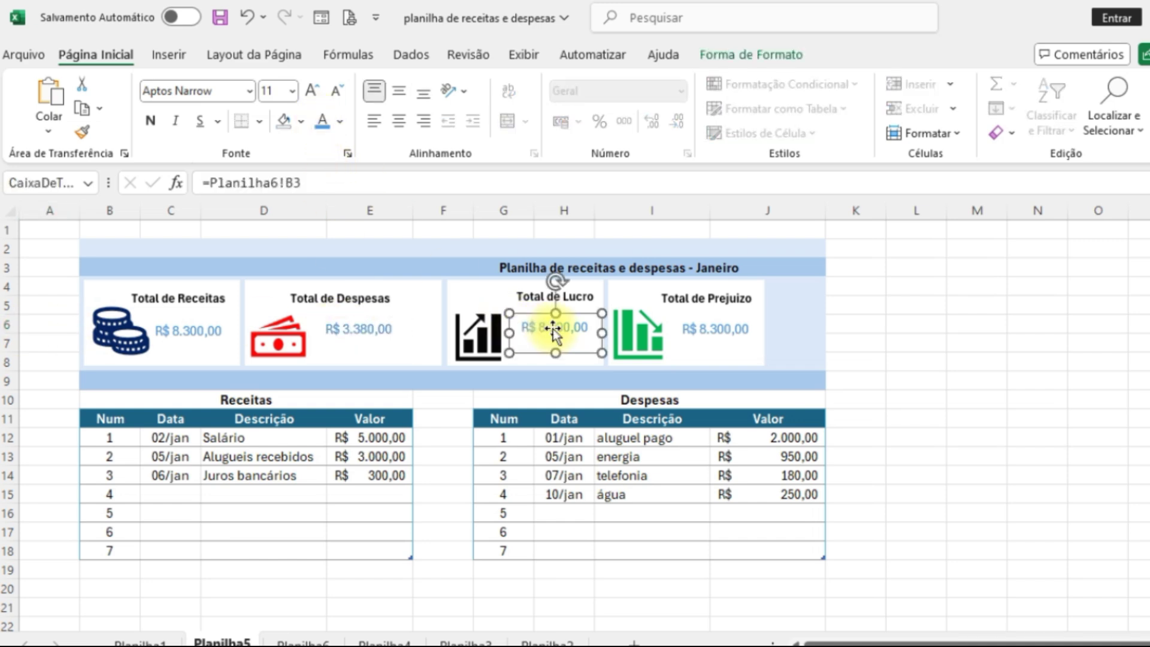
left_click_drag(209, 183, 334, 185)
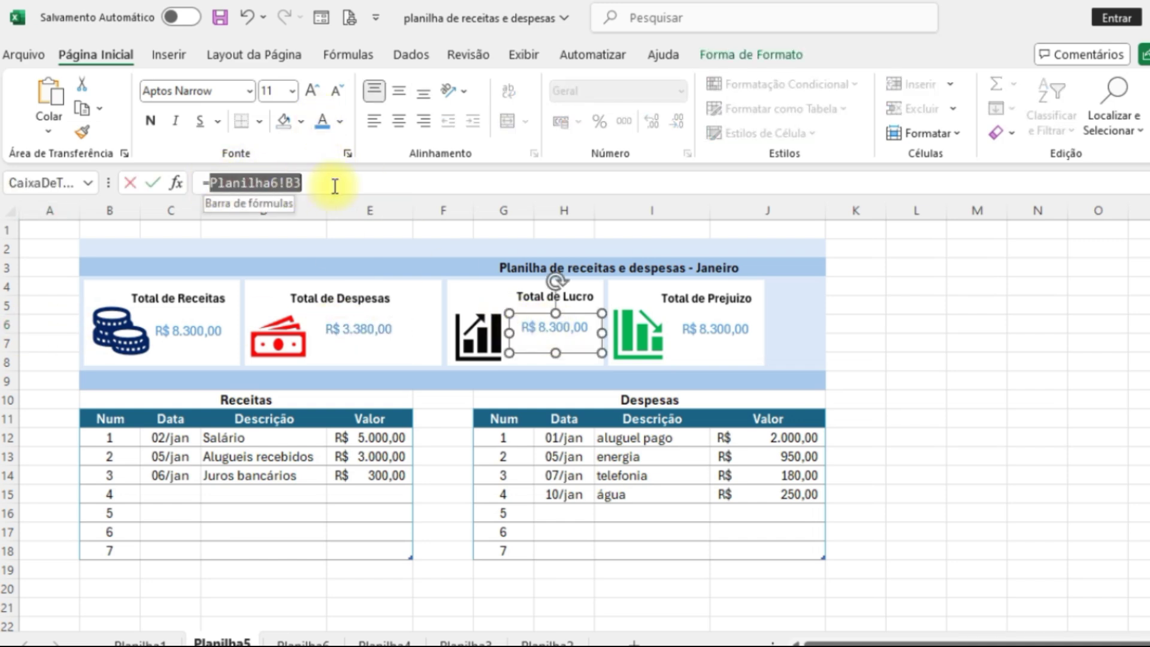
key("BackSpace")
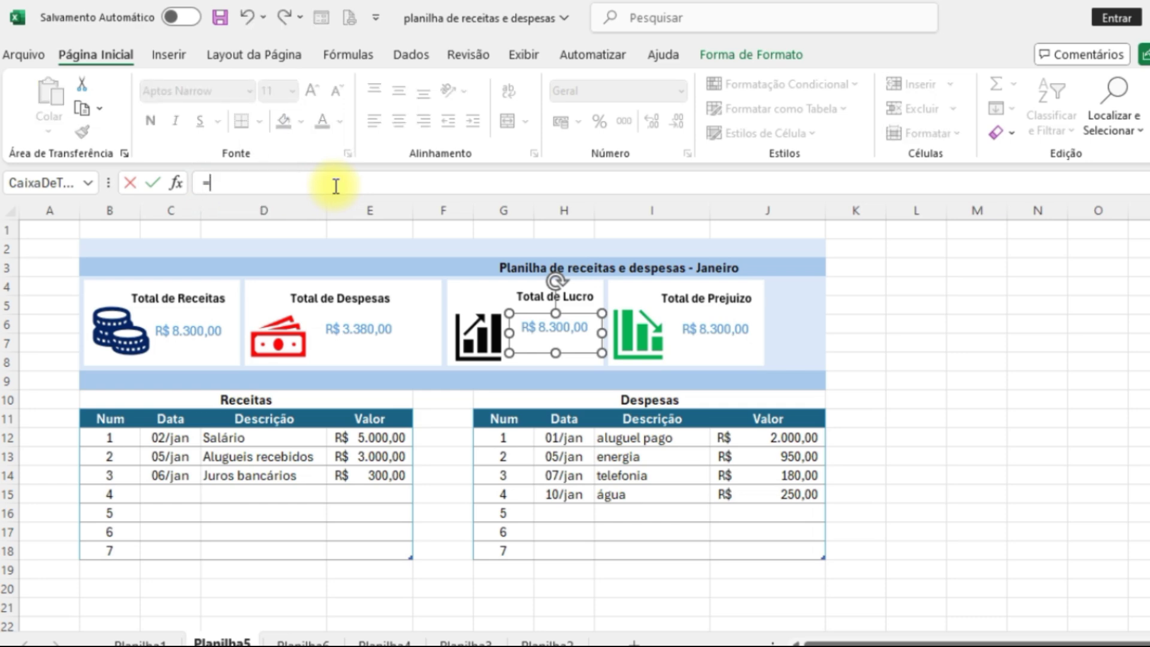
left_click(303, 641)
left_click(329, 267)
key("Return")
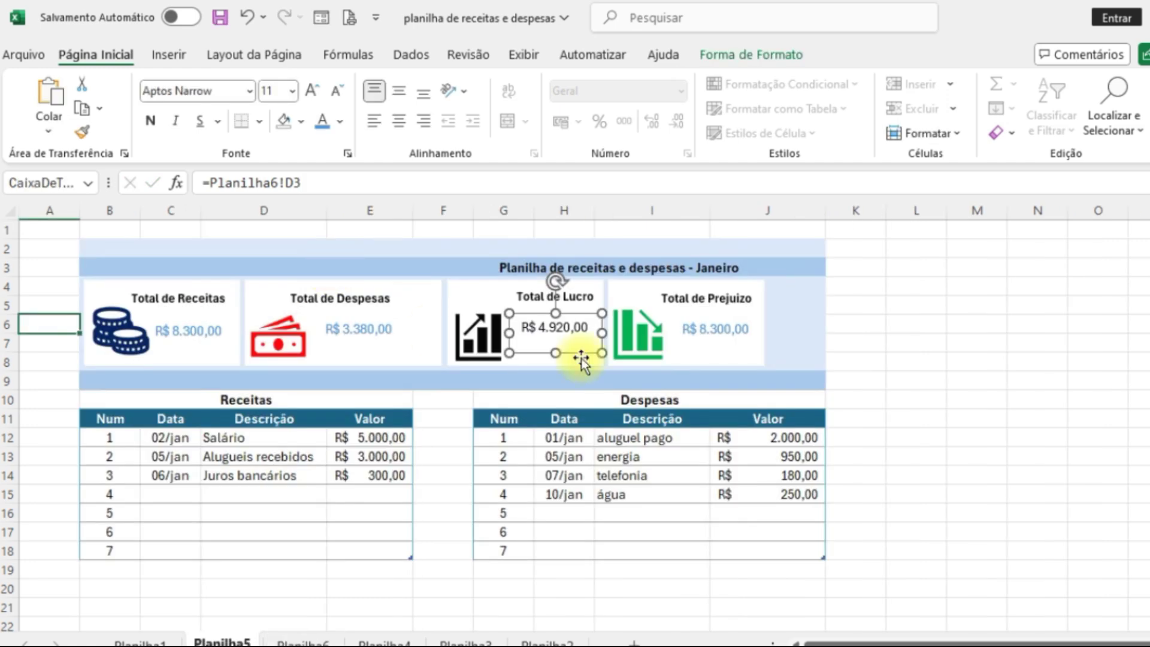
left_click(875, 328)
left_click(557, 328)
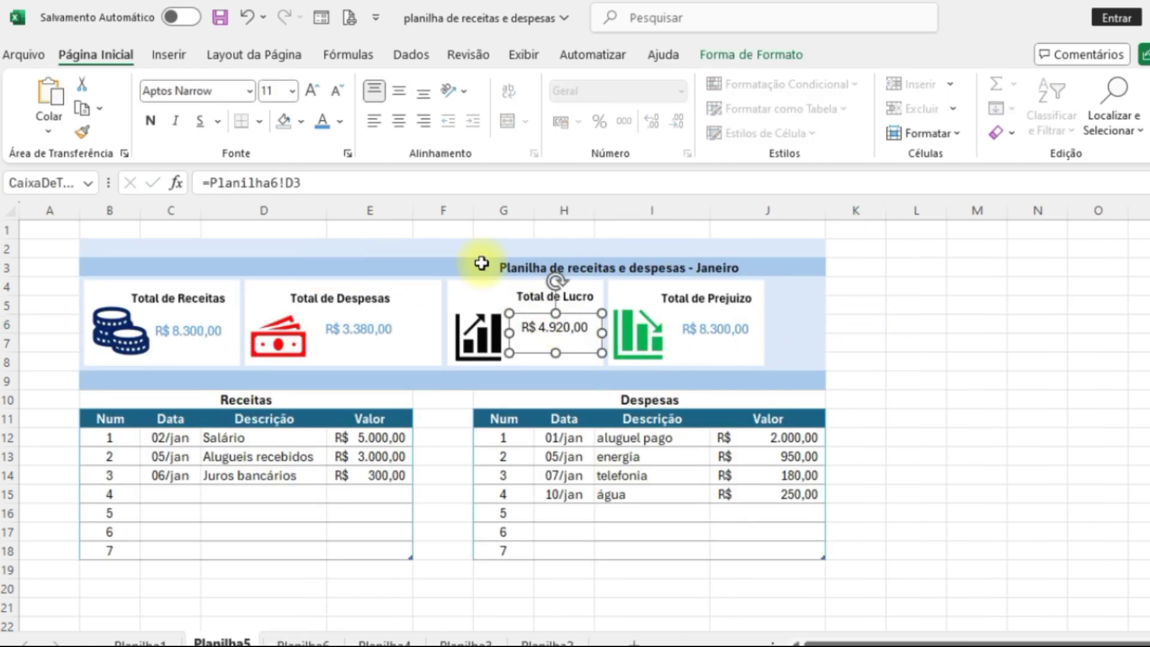
left_click(324, 120)
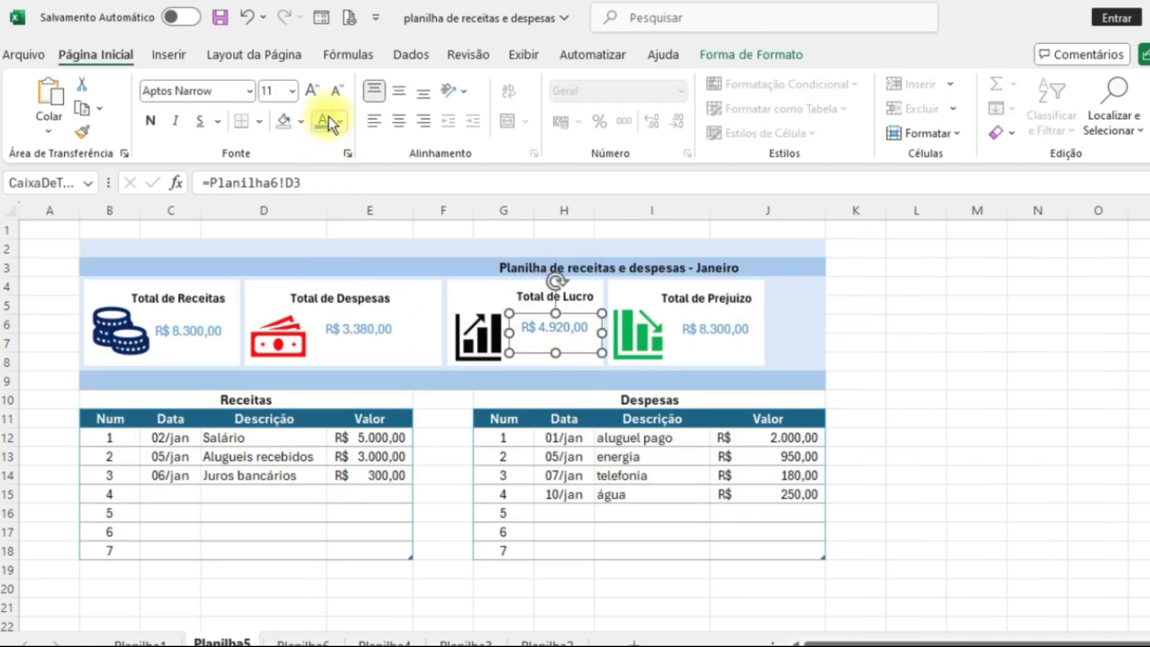
Link the Total de Prejuizo card's text box to =Planilha6!E3 and reapply the light blue font colour.
left_click(702, 329)
left_click_drag(209, 183, 491, 184)
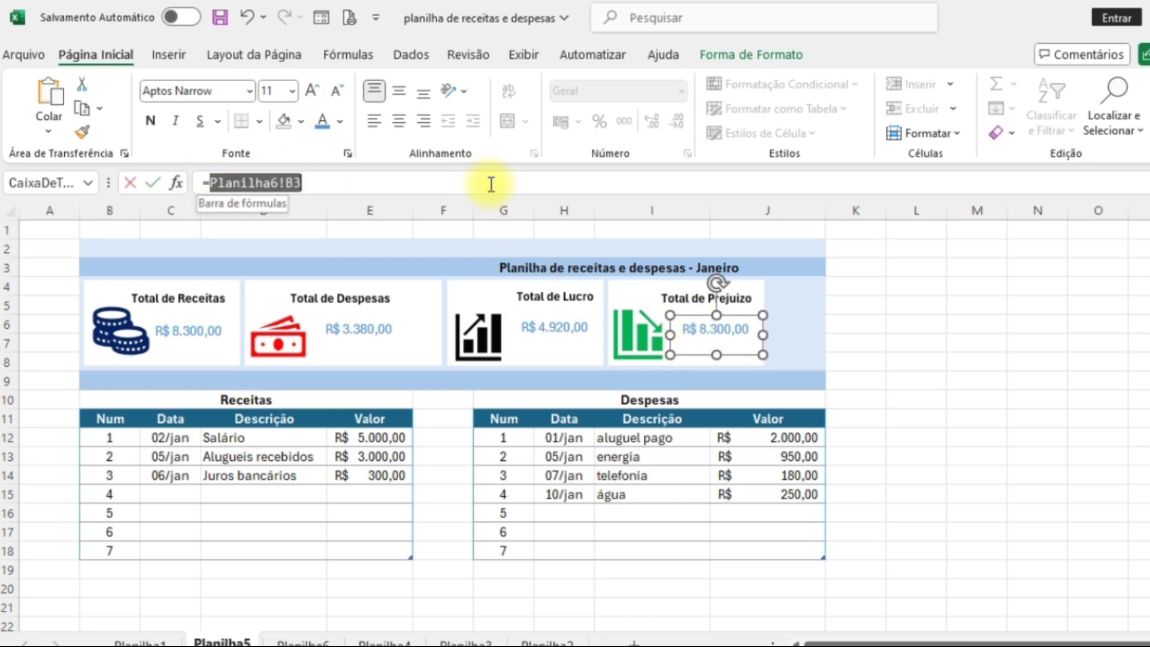
key("BackSpace")
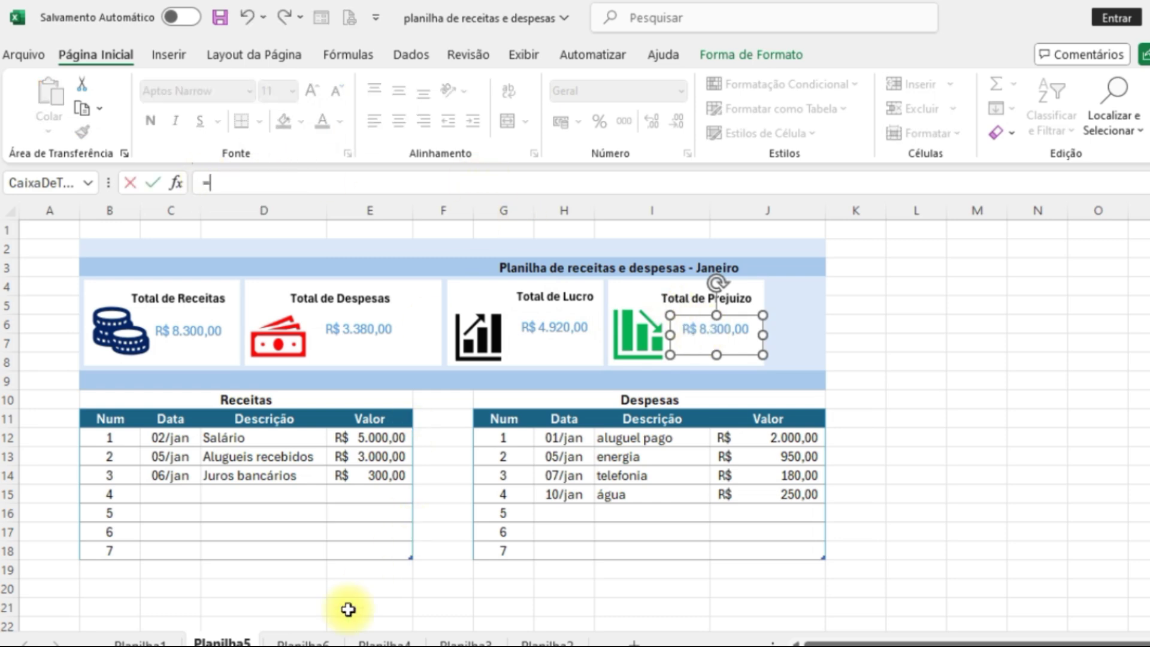
left_click(303, 641)
left_click(447, 268)
key("Return")
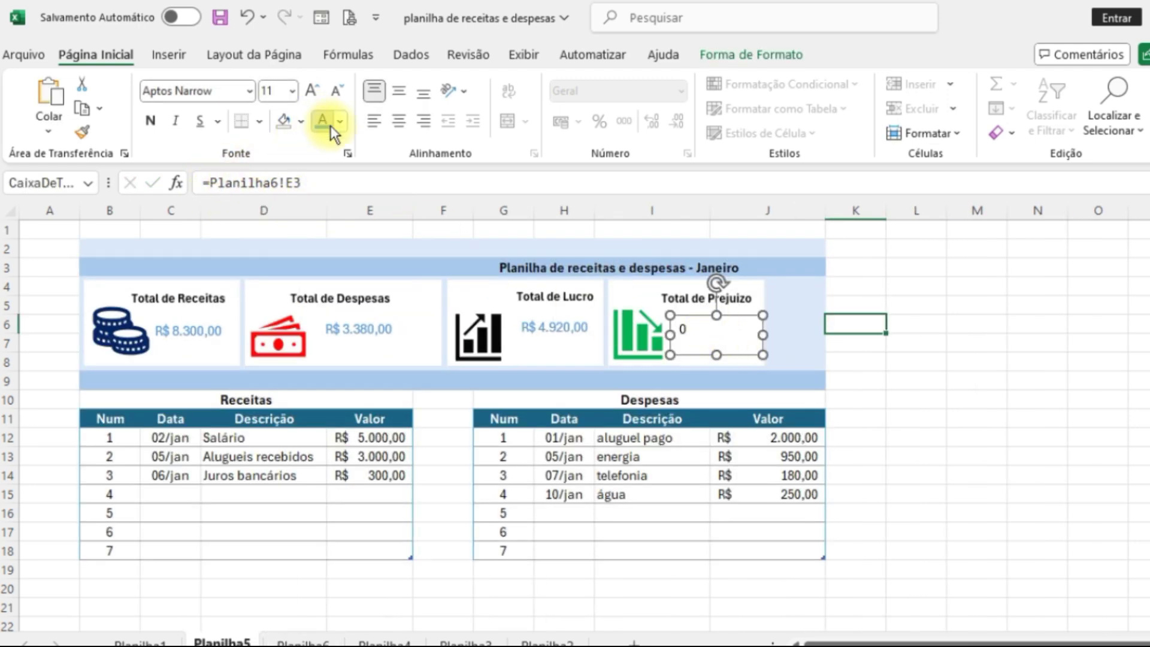
left_click(895, 268)
left_click(704, 325)
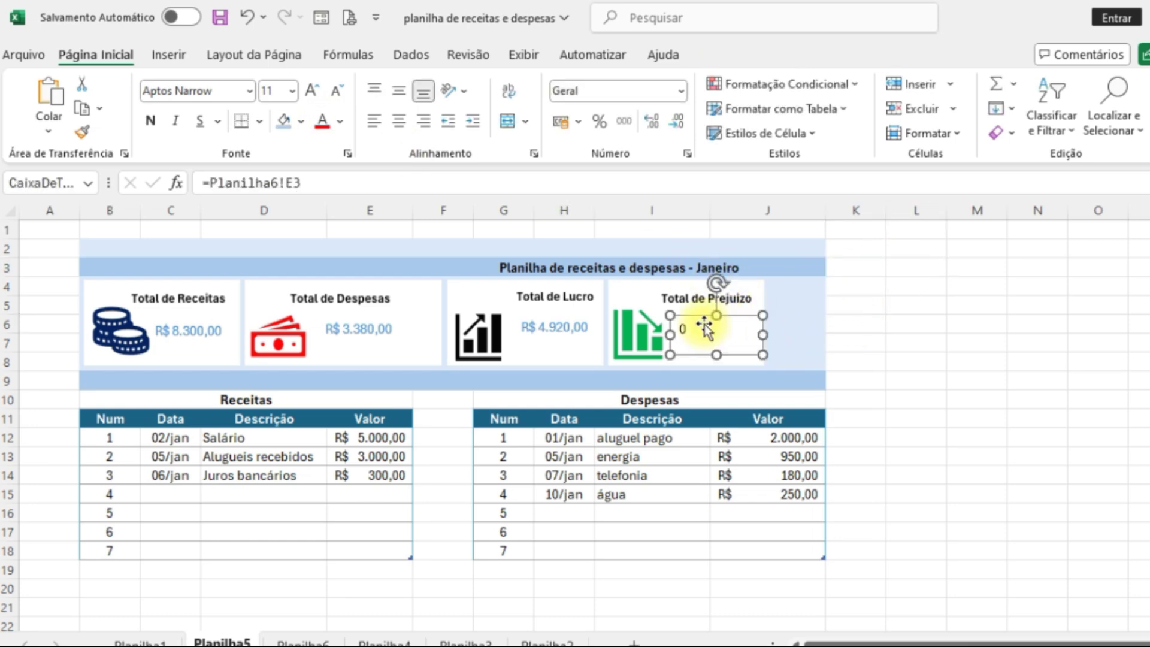
left_click(323, 120)
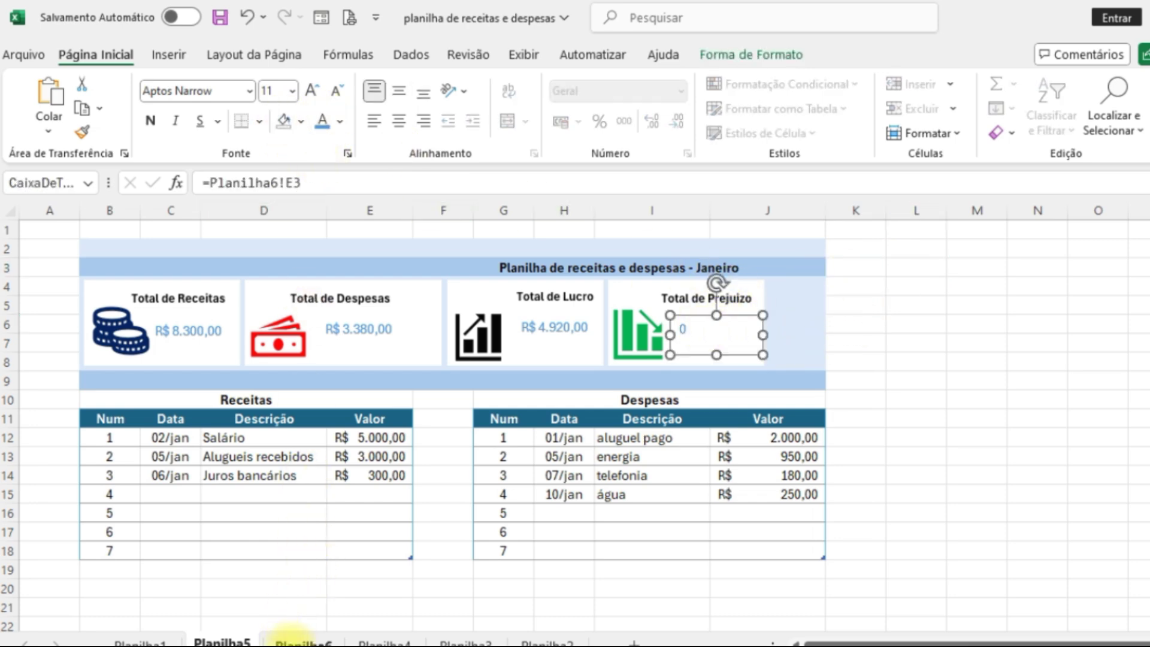
Apply the accounting number format to the Total de prejuizo cell E3 on Planilha6 and return to Planilha5.
left_click(295, 636)
left_click(444, 261)
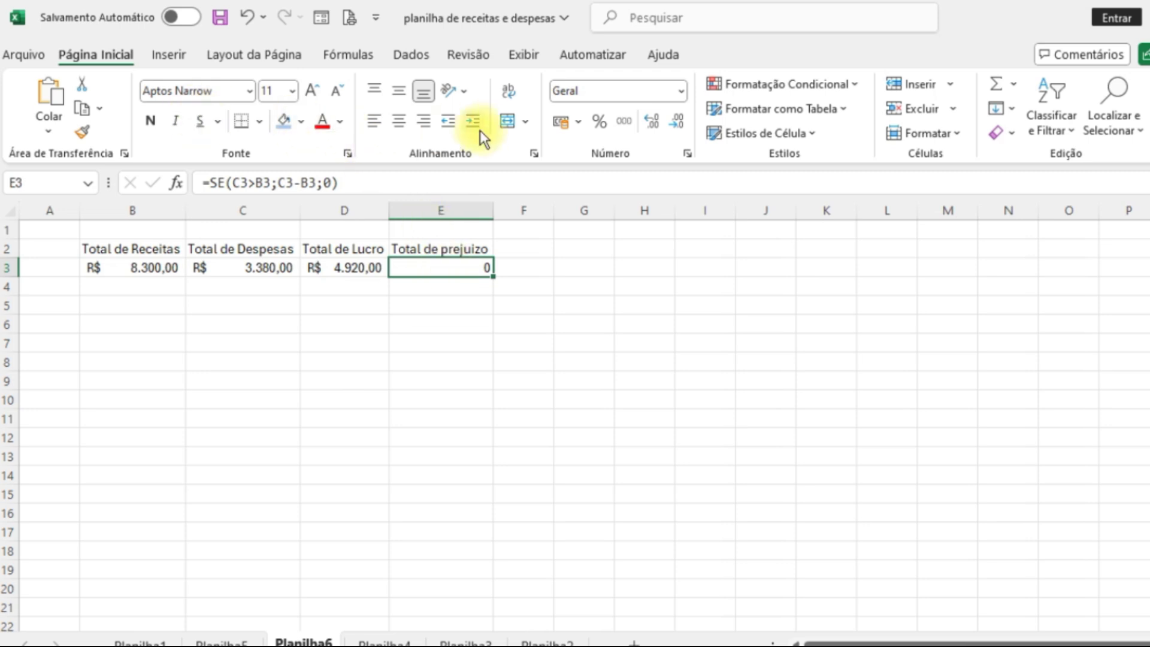
left_click(557, 123)
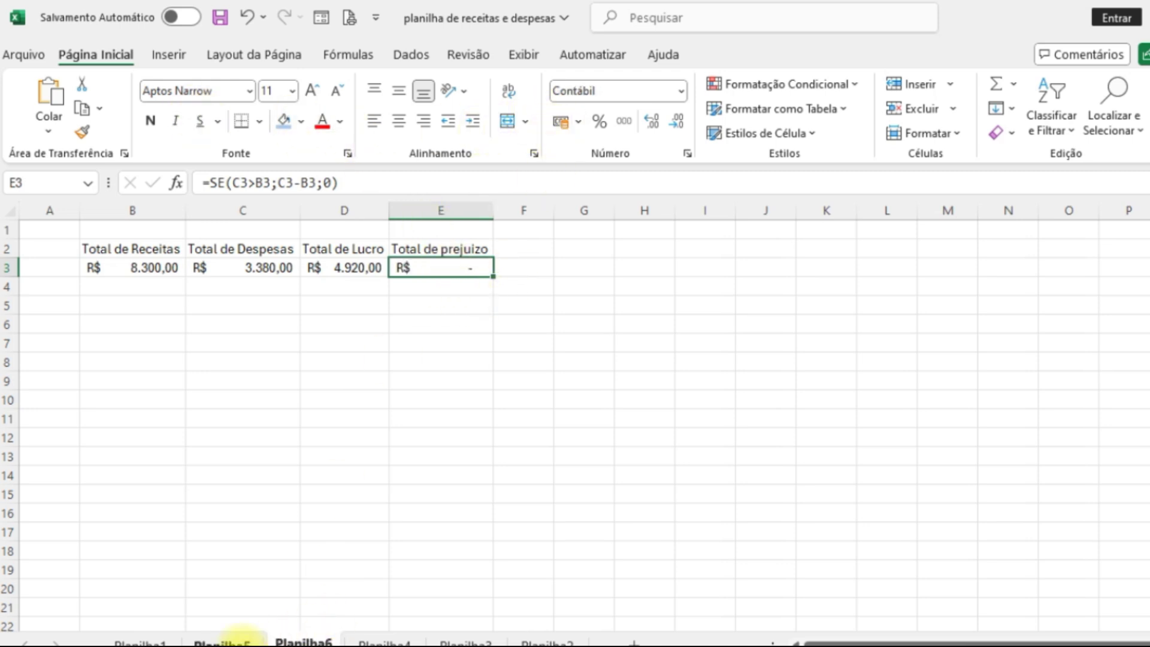
left_click(237, 639)
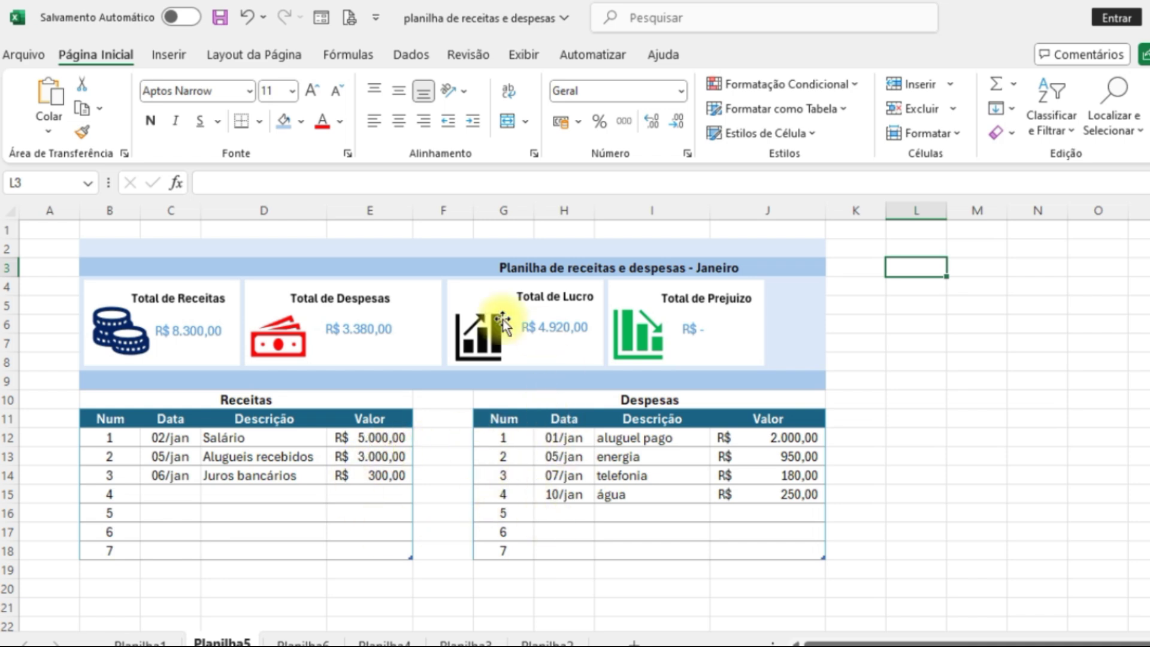
Fill in row 4 of the Receitas table with date 7/1, description "juros recebidos" and value 200.
left_click(185, 495)
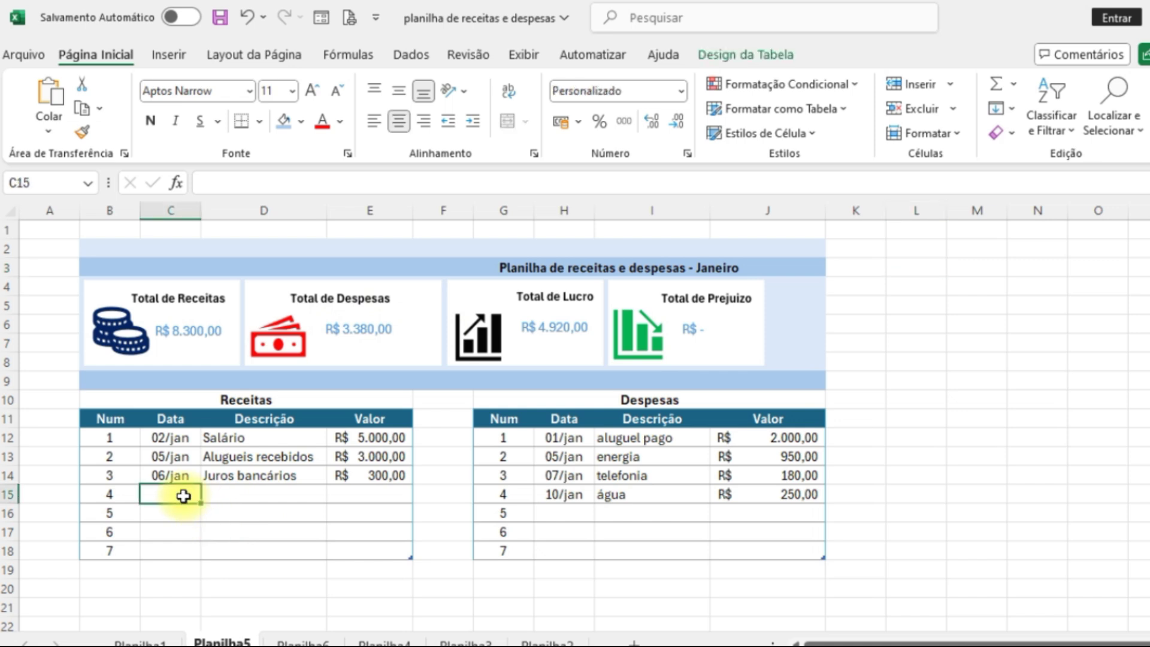
double_click(186, 496)
type("7/1")
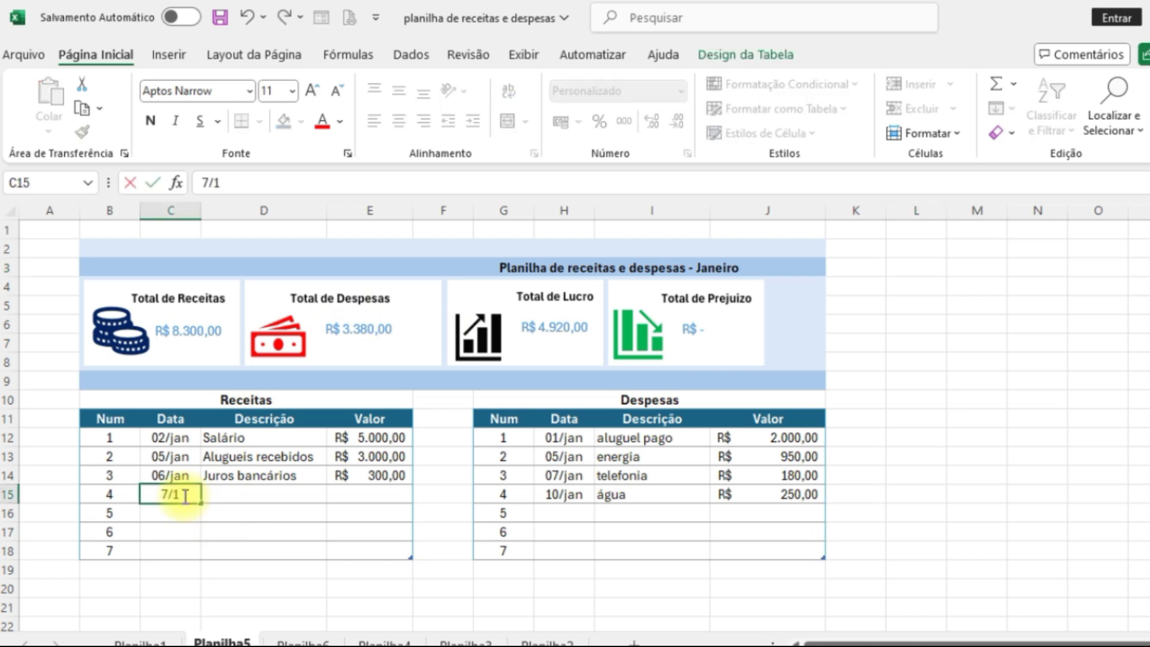
key("Tab")
type("juros recebidos")
key("Tab")
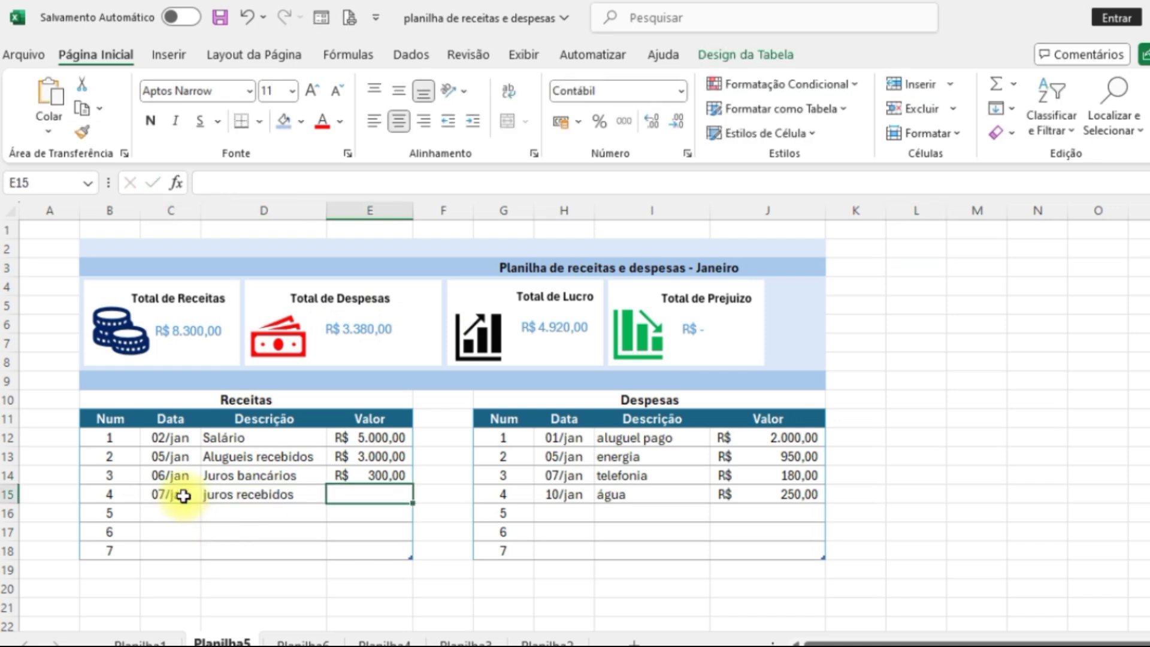
type("3")
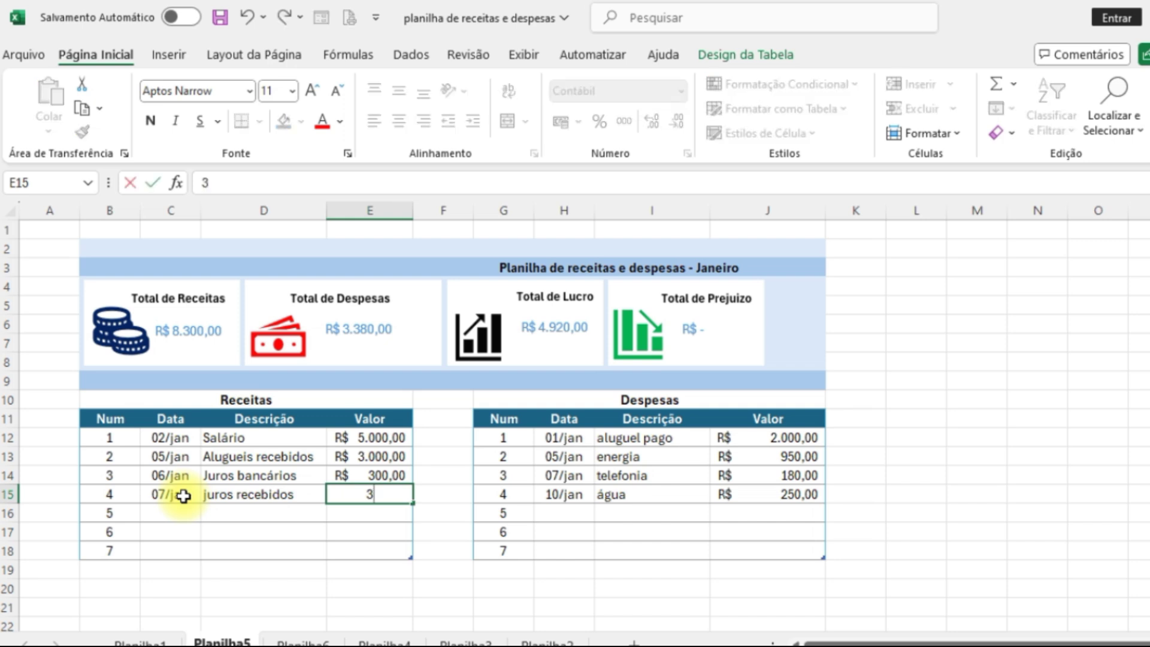
type("00")
key("BackSpace")
key("BackSpace")
key("BackSpace")
type("200")
key("Return")
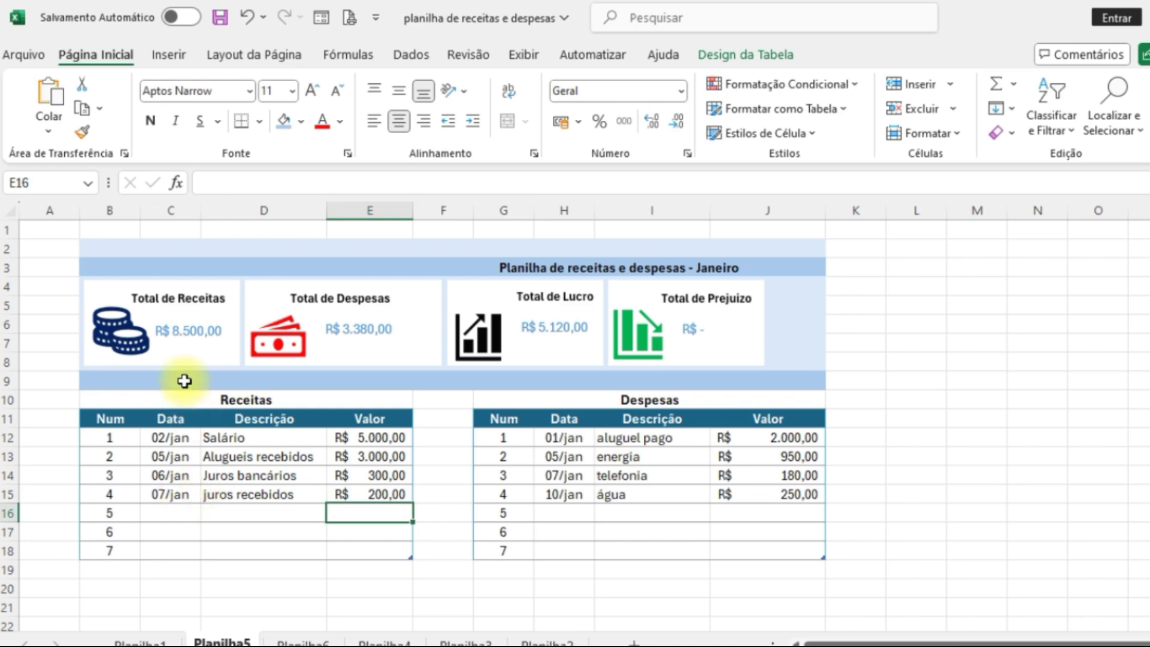
Undo the value entry for juros recebidos in the Receitas table and enter 200 again.
key("ctrl+z")
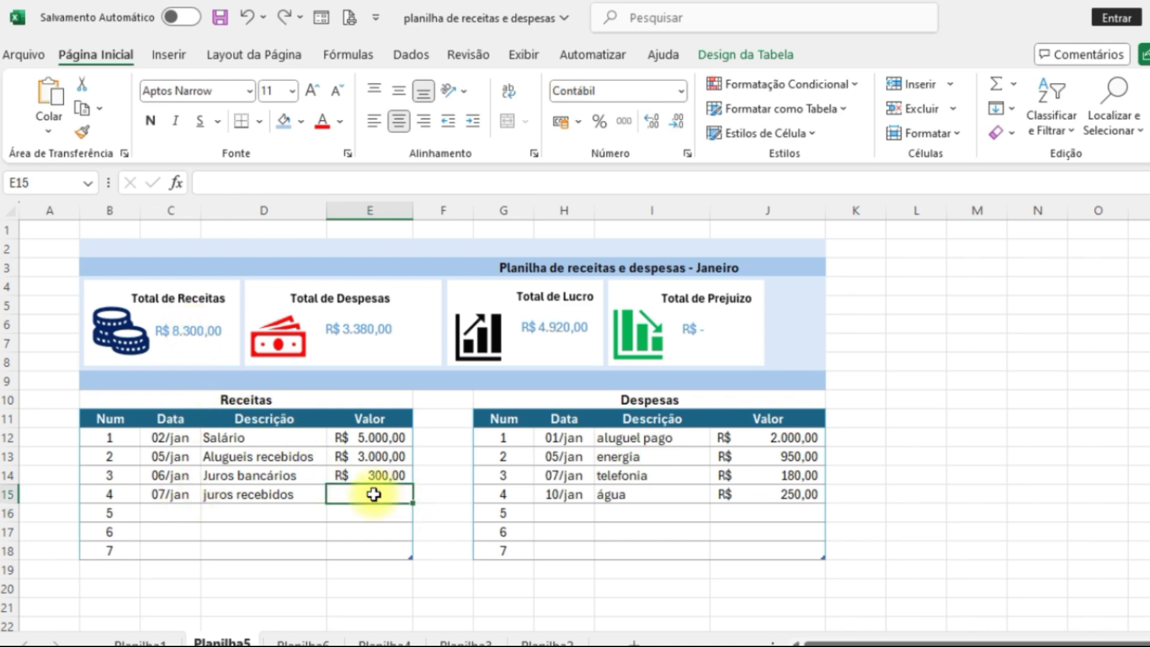
type("200")
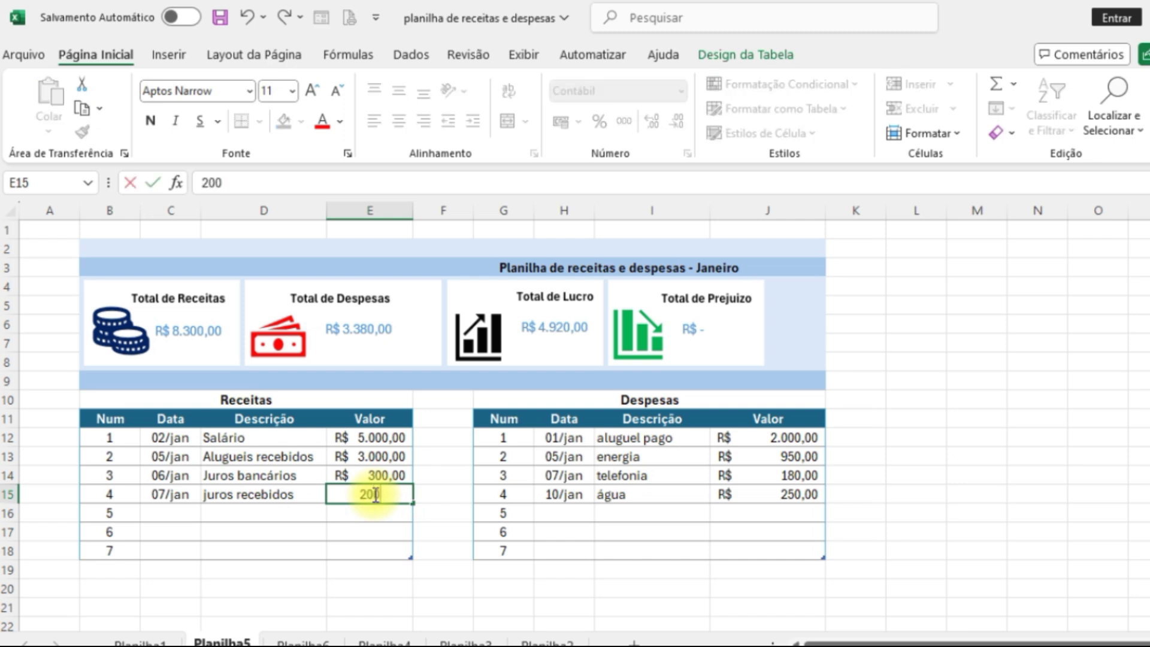
key("Return")
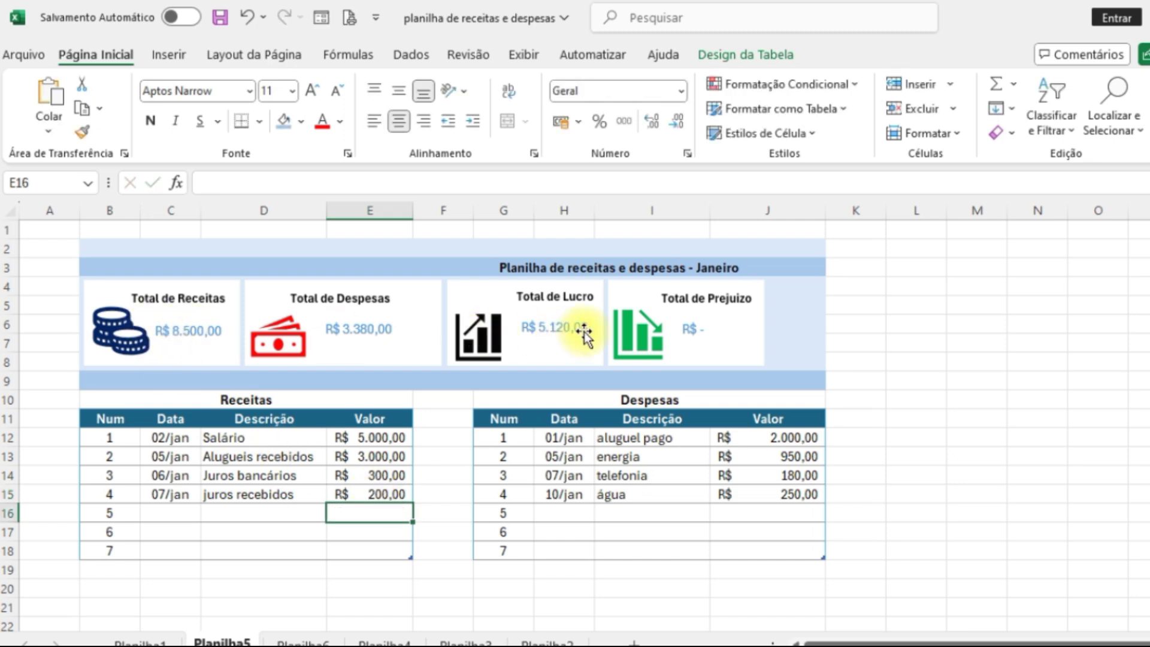
Fill in row 5 of the Despesas table with date 11/1, description "diversos" and value 5500.
left_click(574, 514)
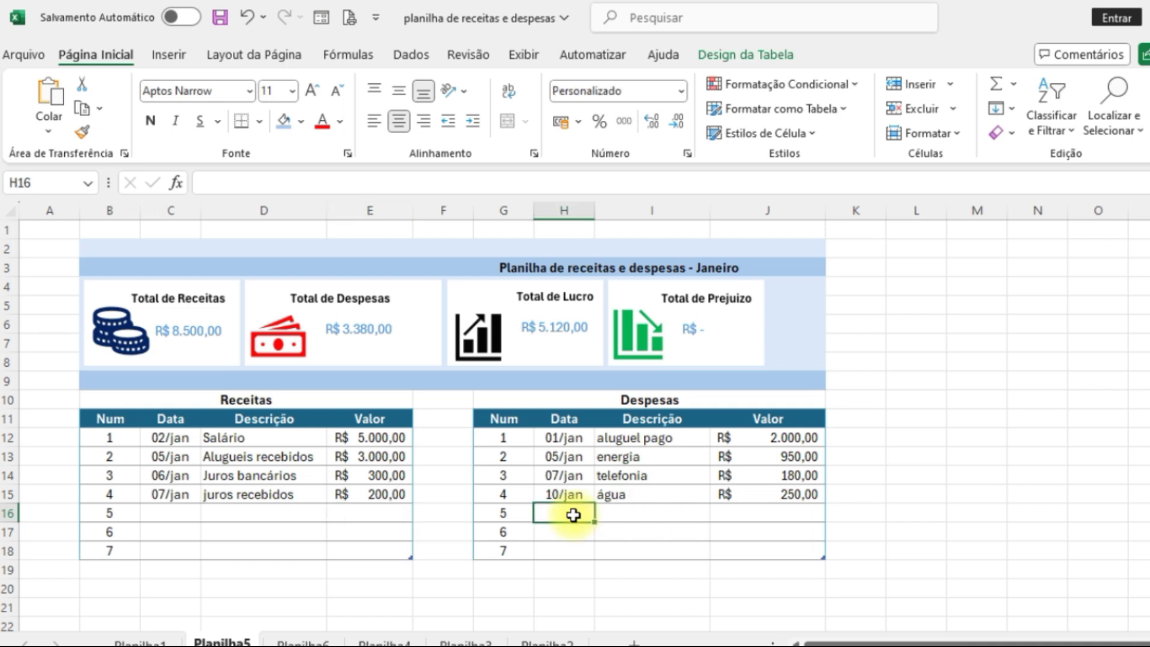
type("11/1")
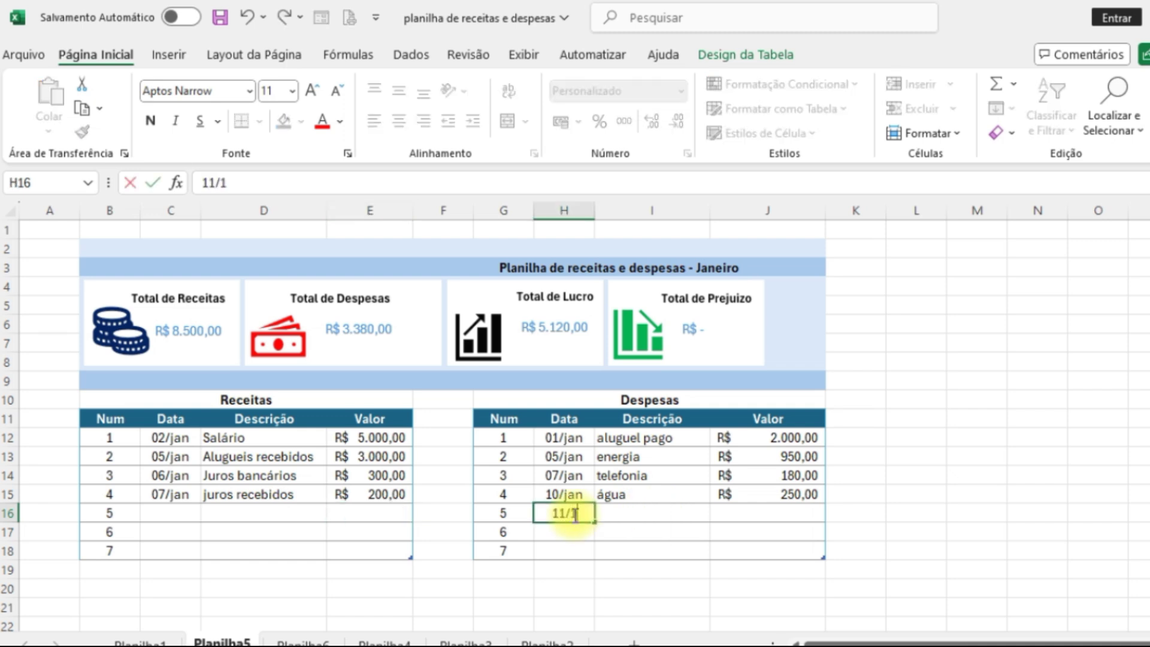
key("Tab")
type("dive")
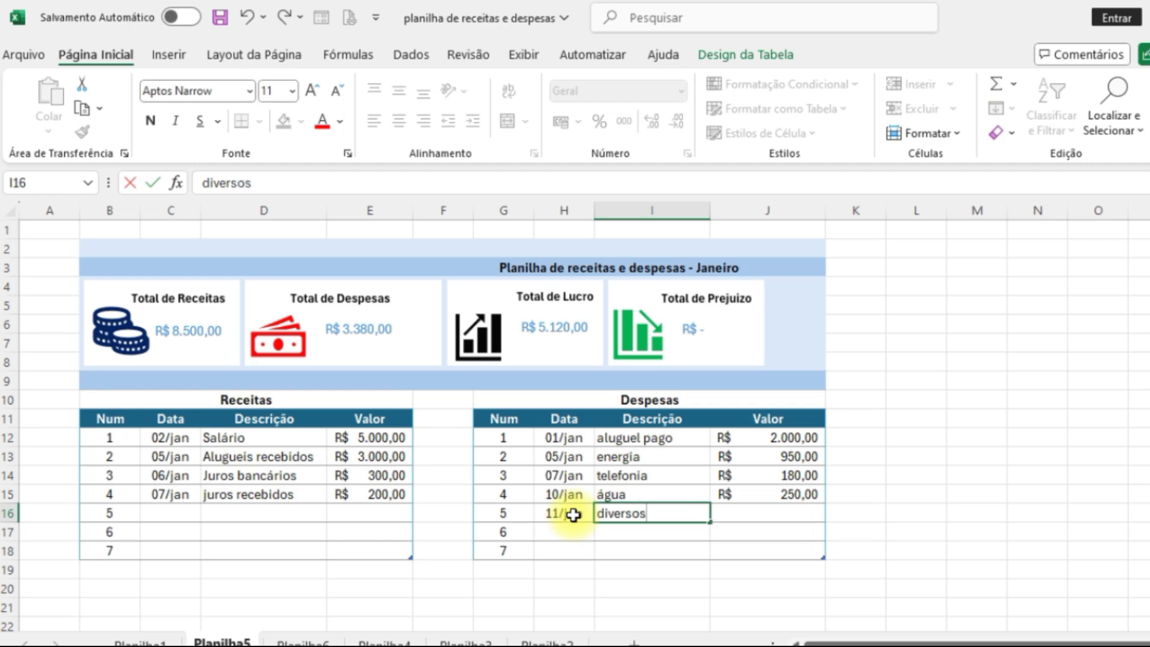
key("Tab")
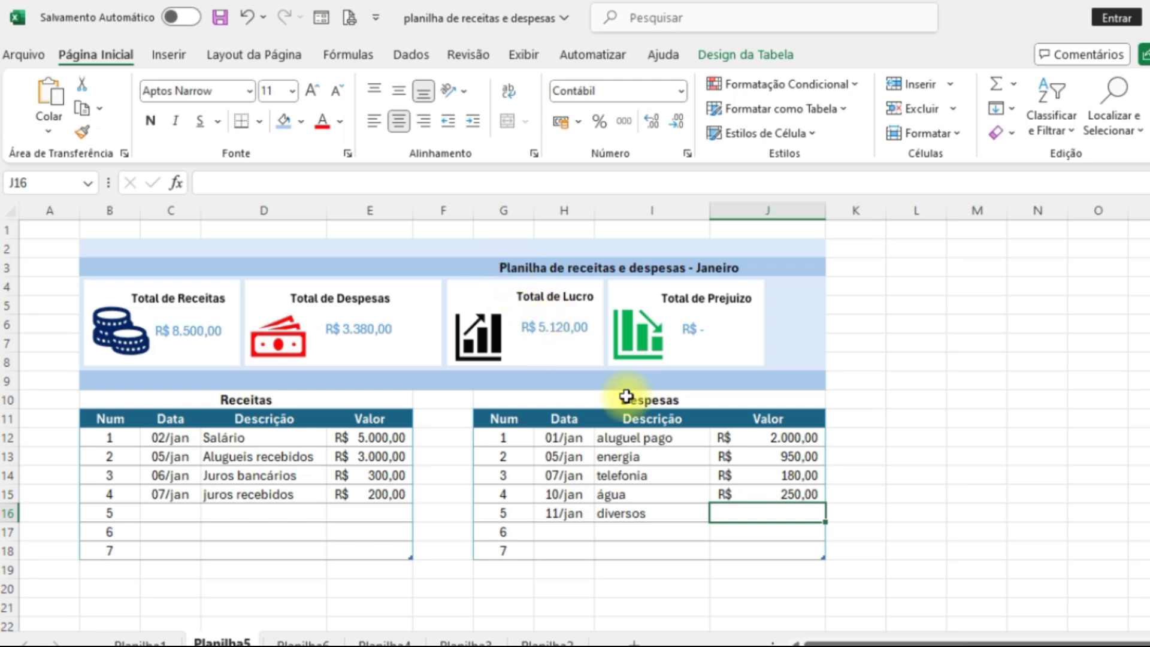
type("5")
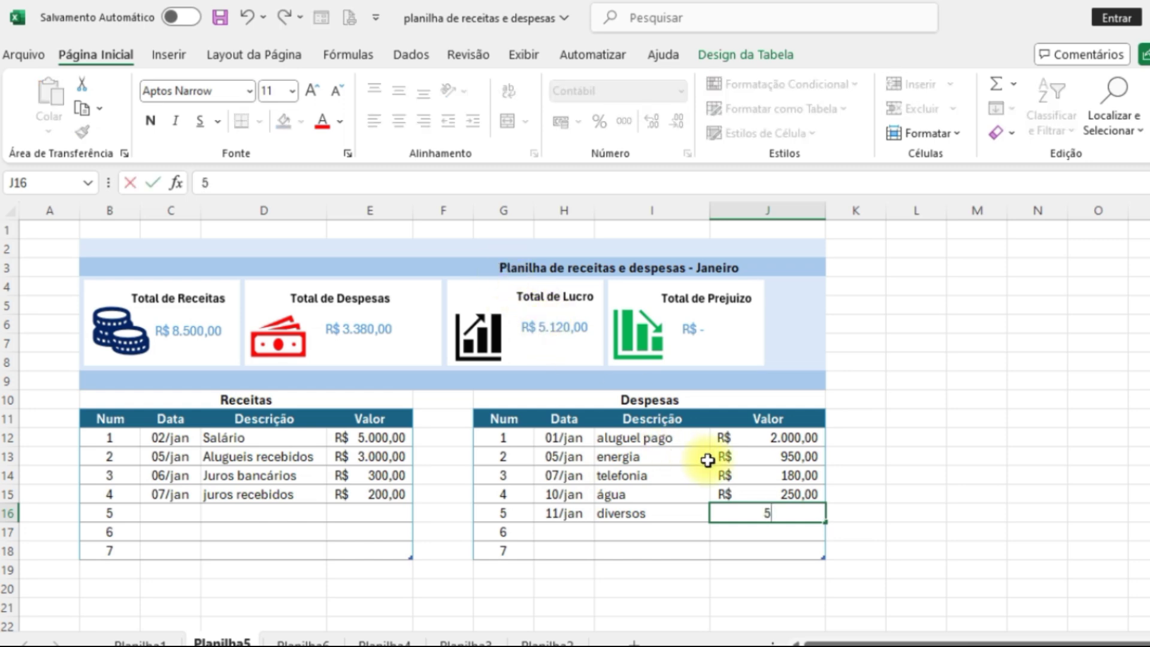
type("50")
key("Return")
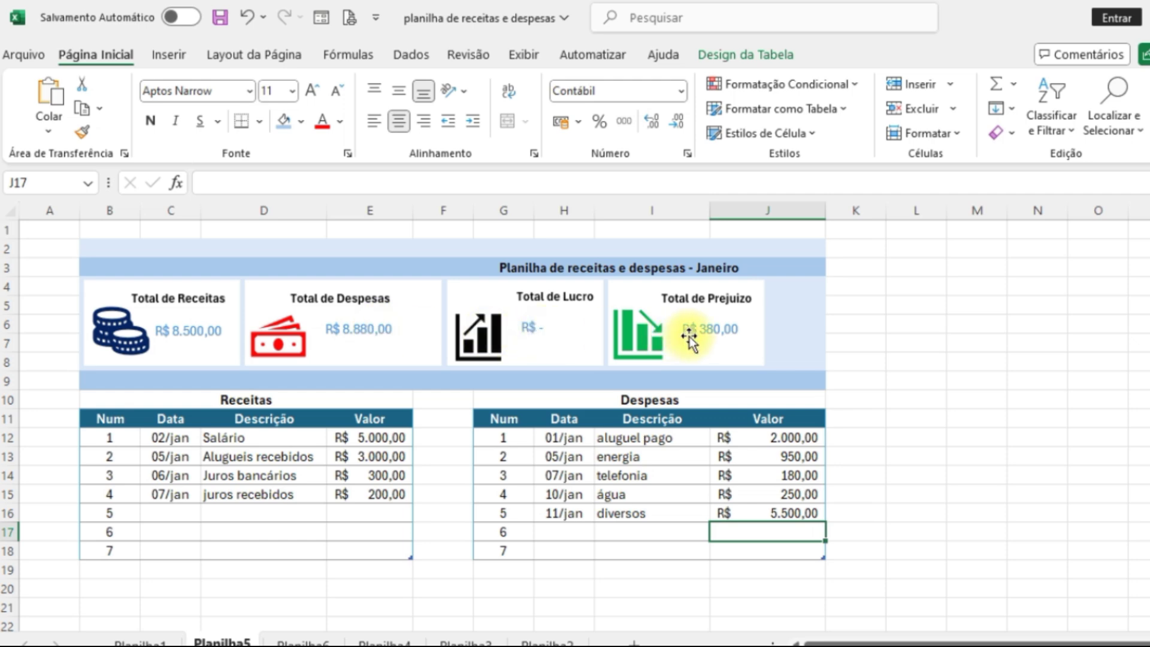
left_click(639, 505)
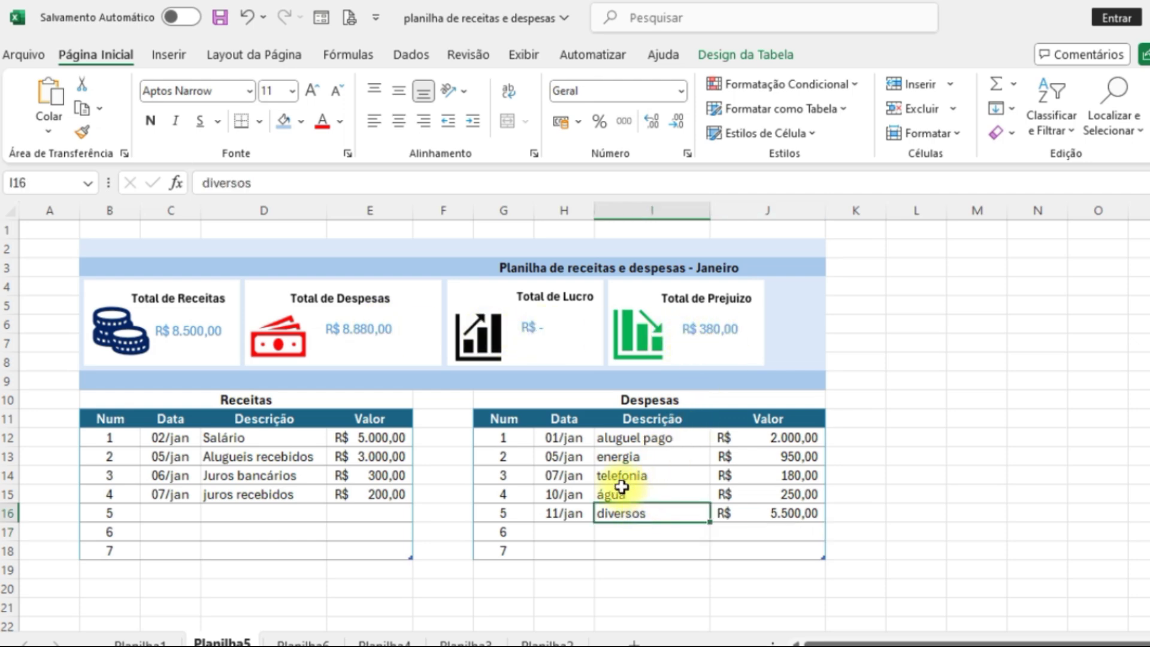
left_click(1057, 646)
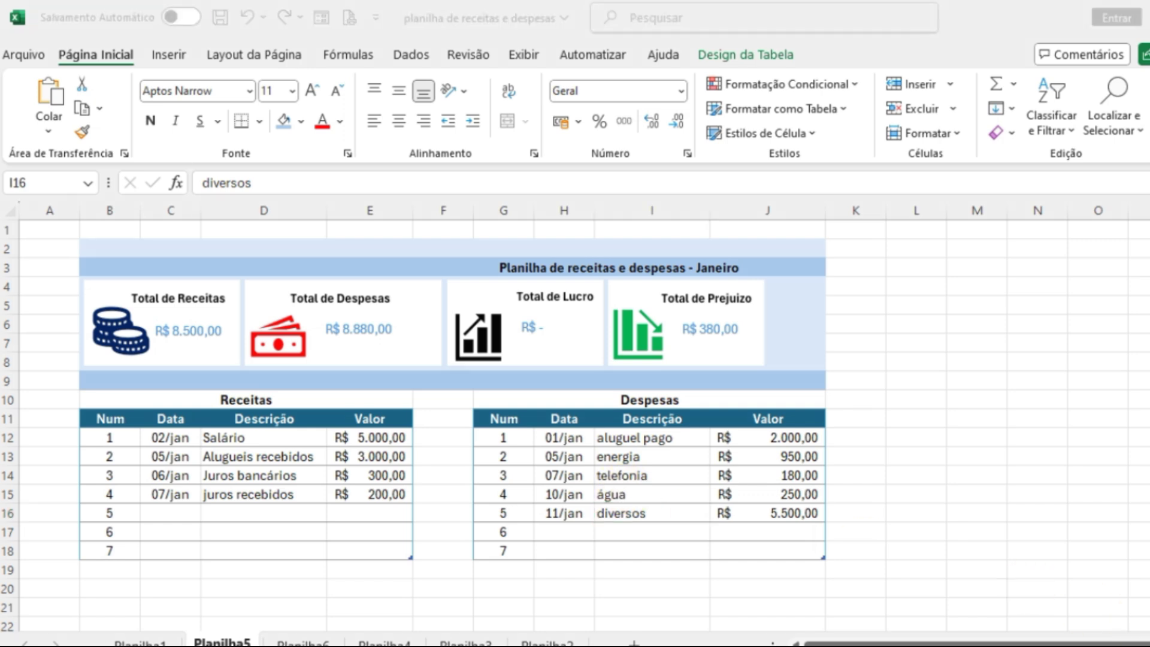